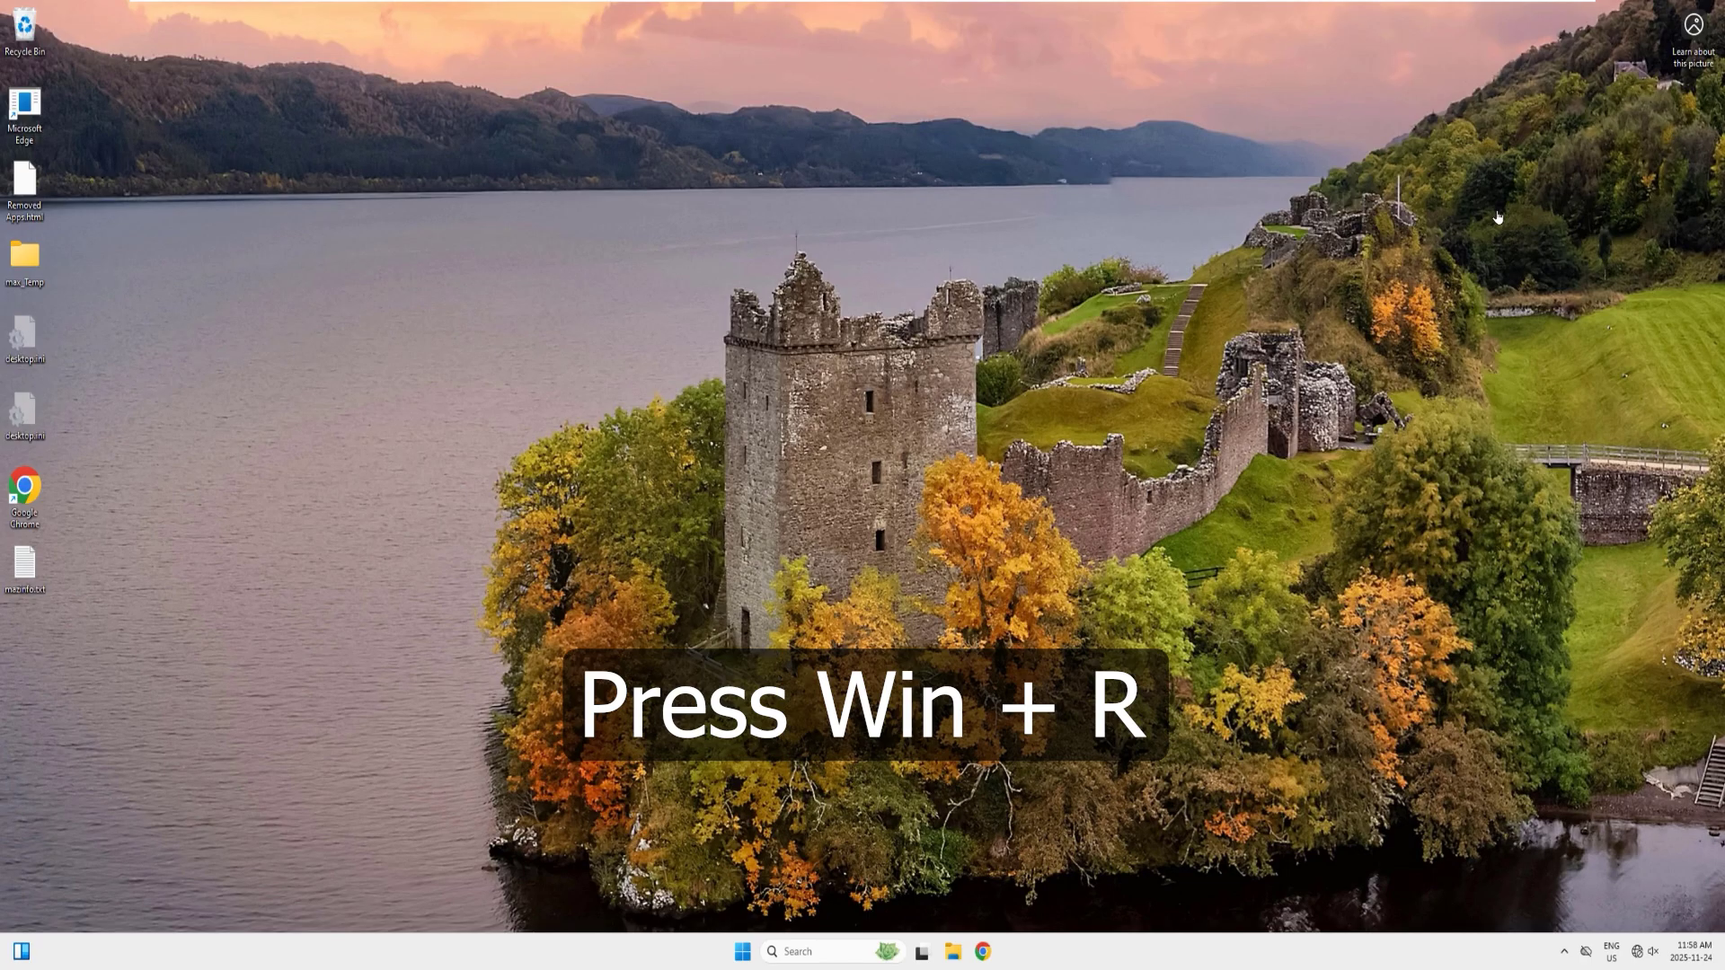
- Open System Information by running msinfo32 and check the BIOS Mode entry in the system summary
key(super+r)
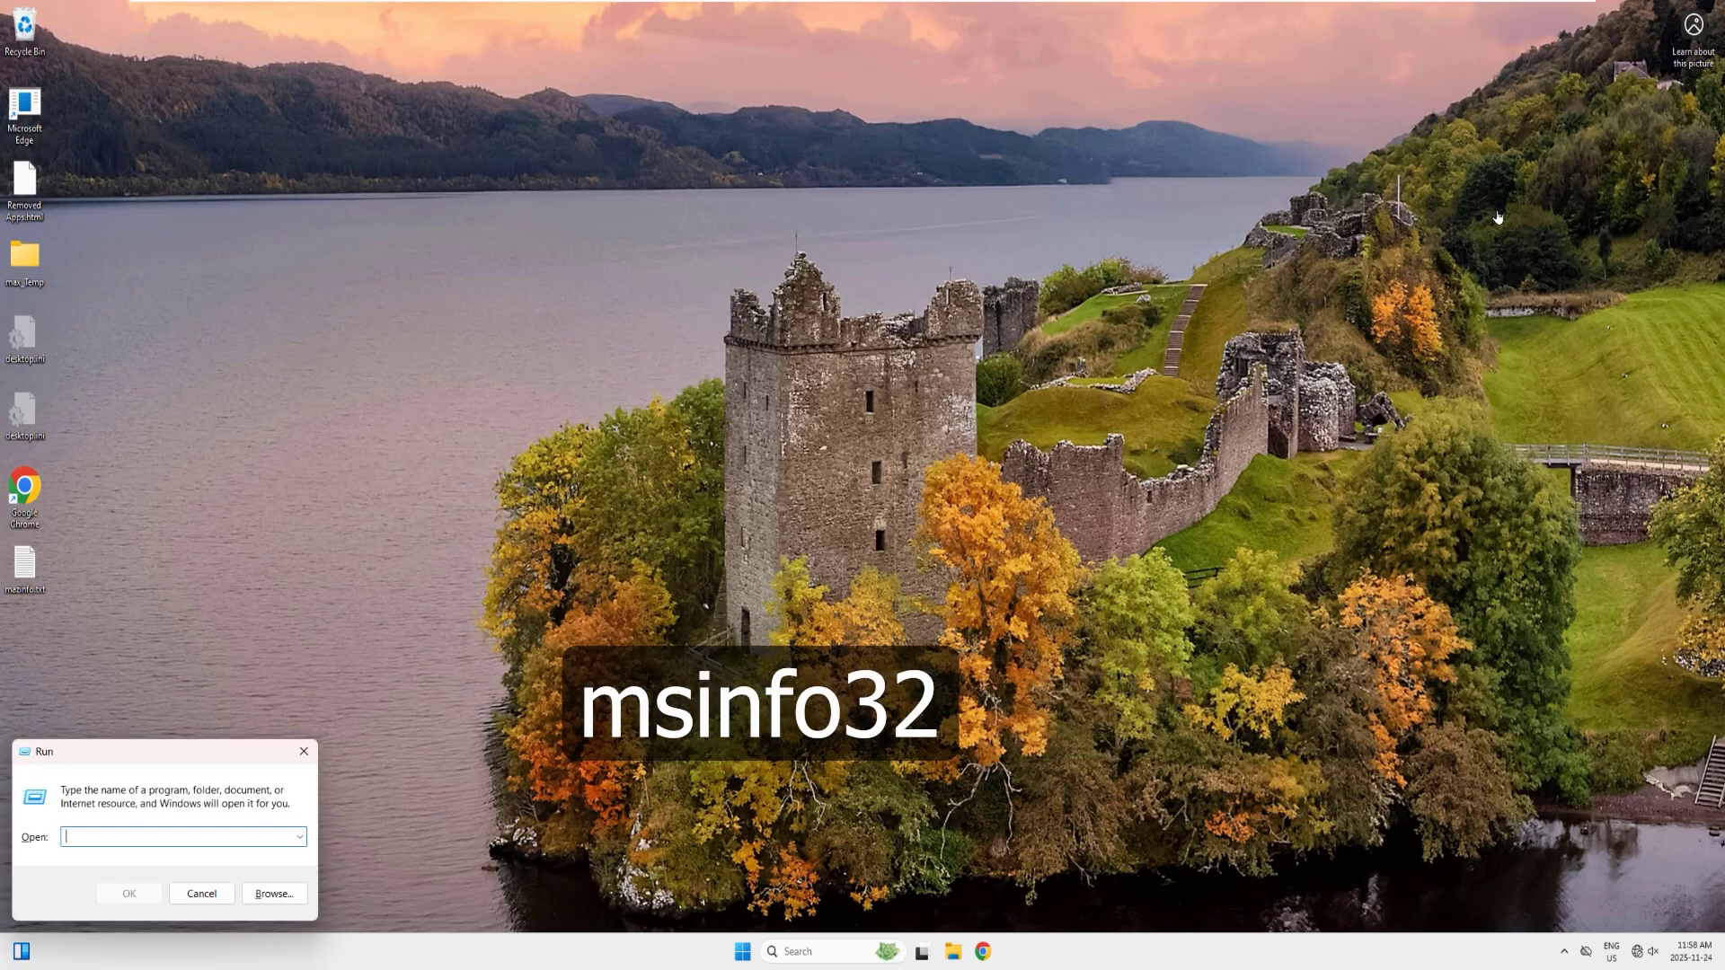
text(msinfo32)
key(Return)
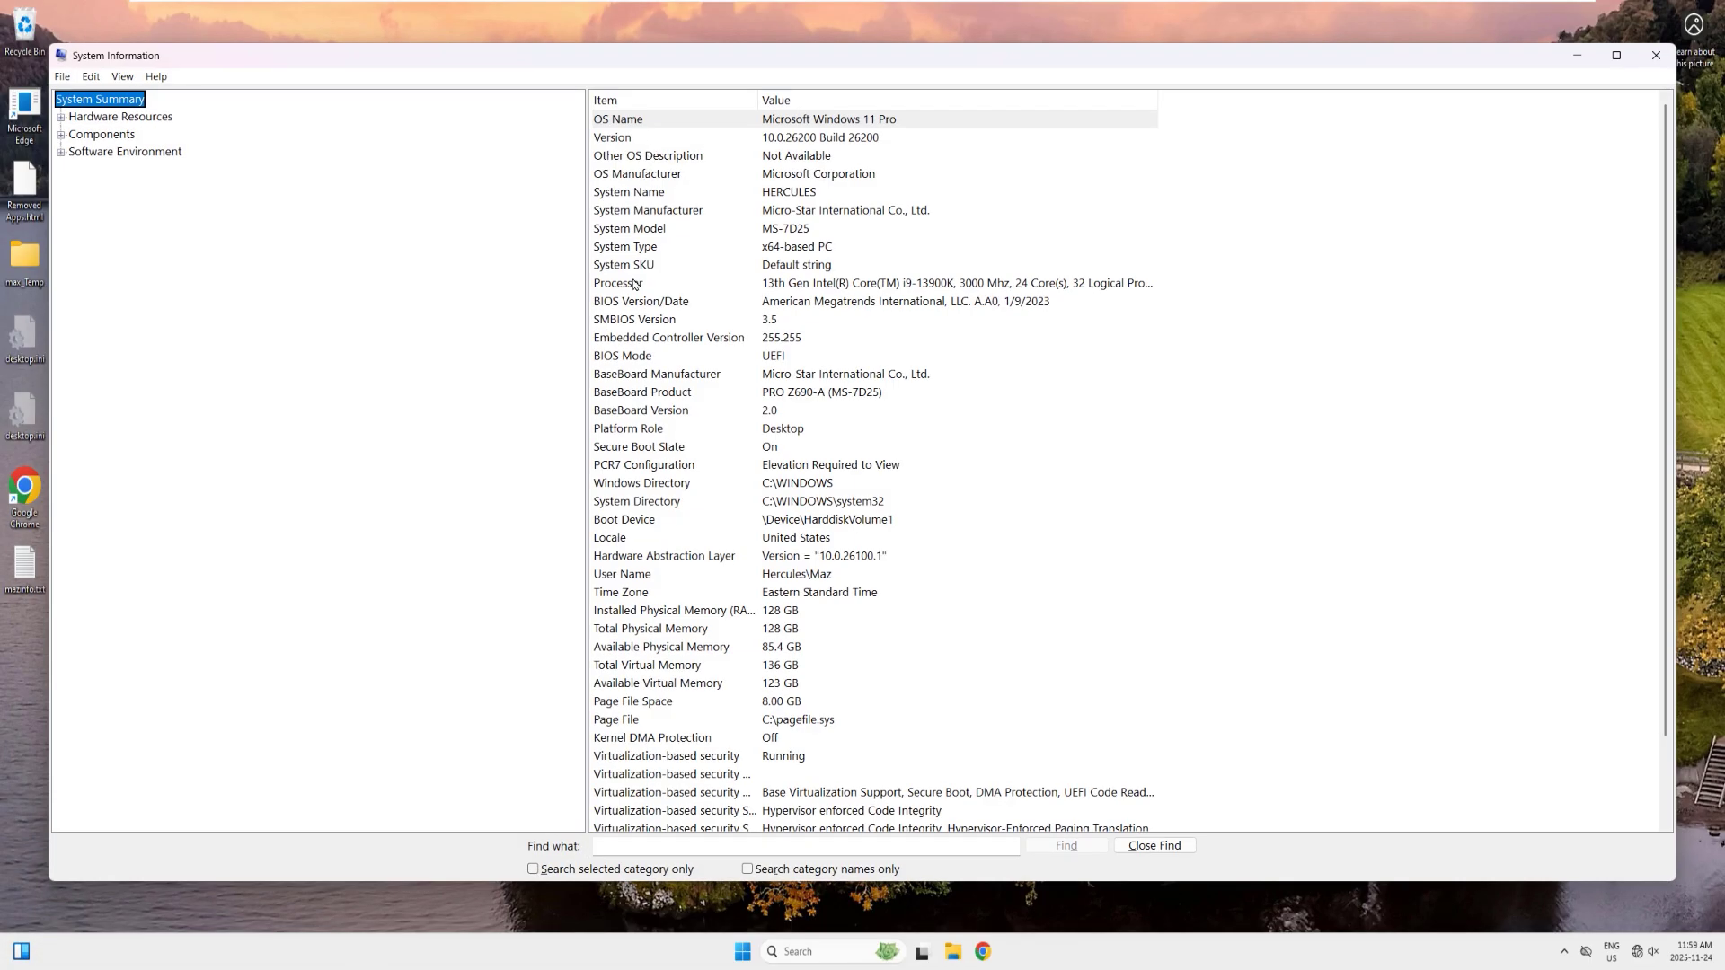
click(625, 357)
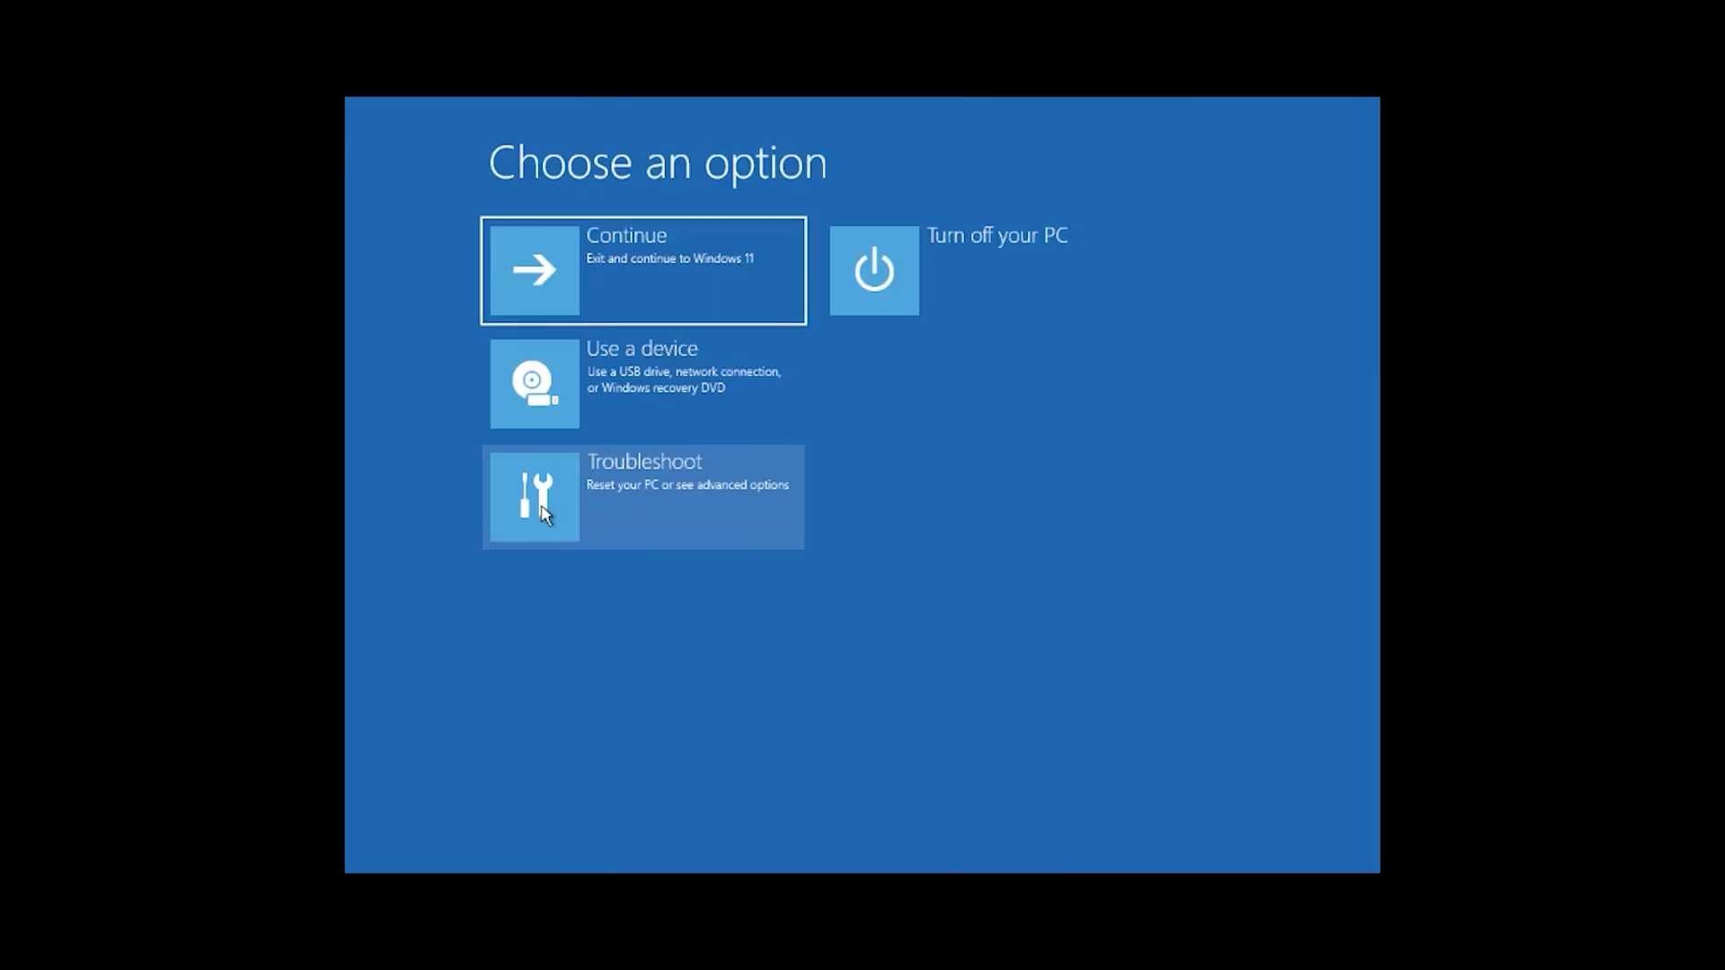
- Open a Command Prompt from the advanced troubleshooting options of the recovery environment
click(543, 514)
click(541, 402)
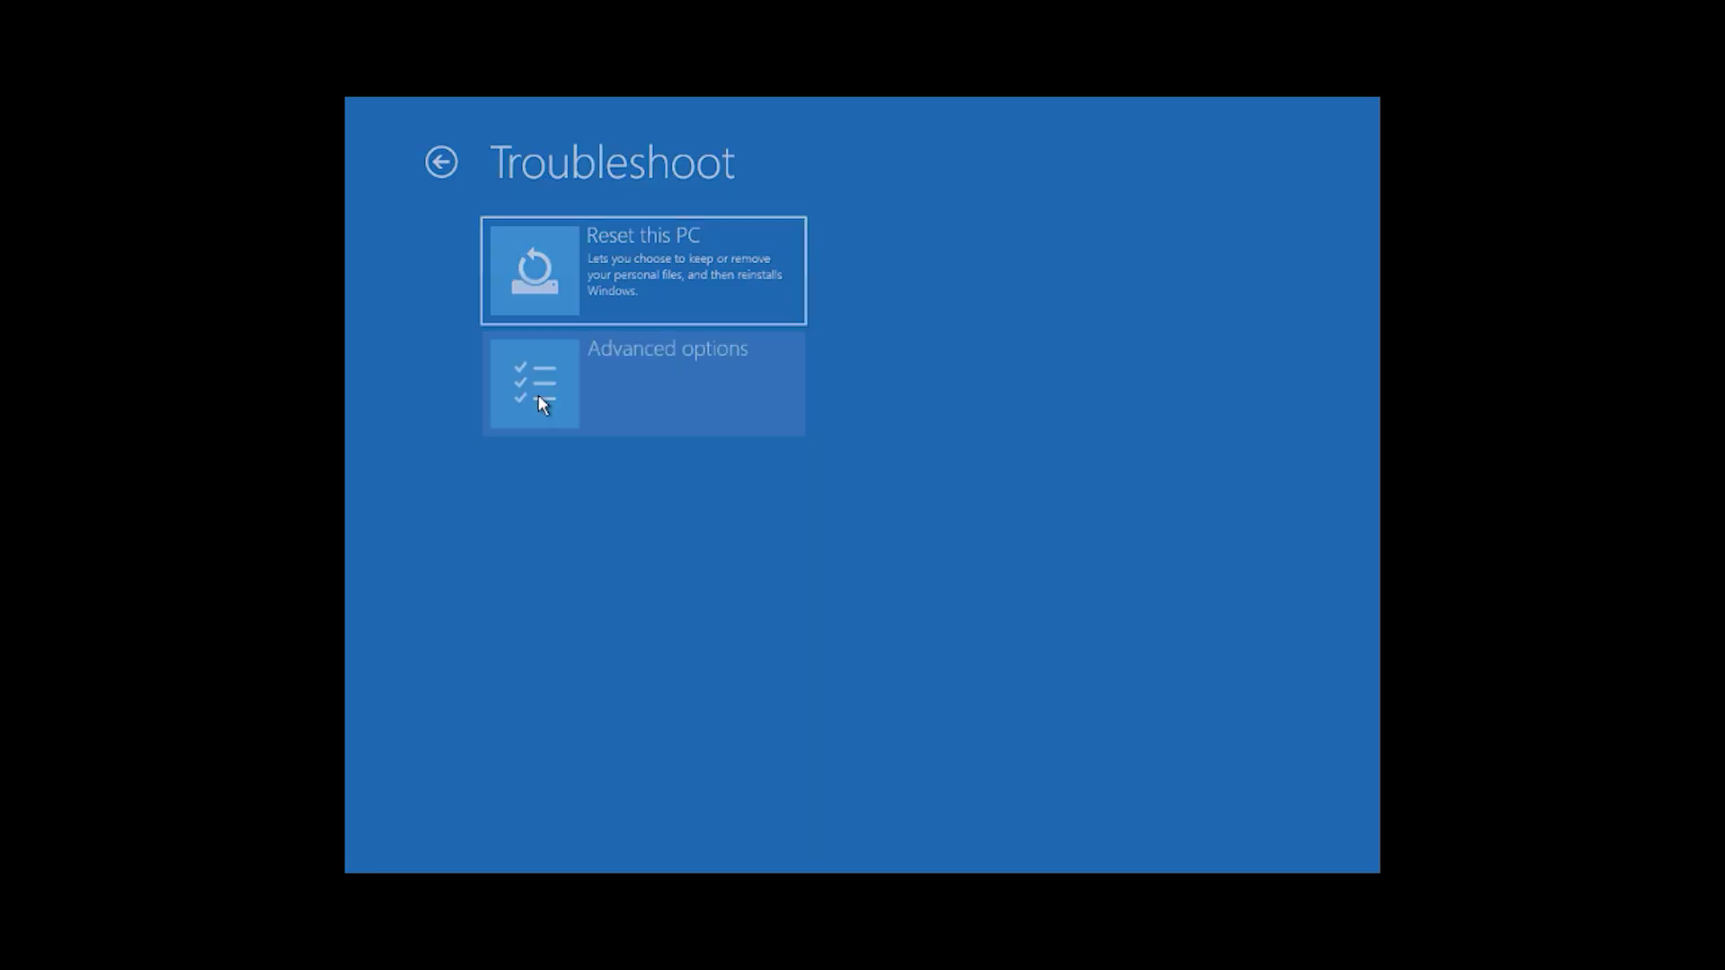
click(563, 495)
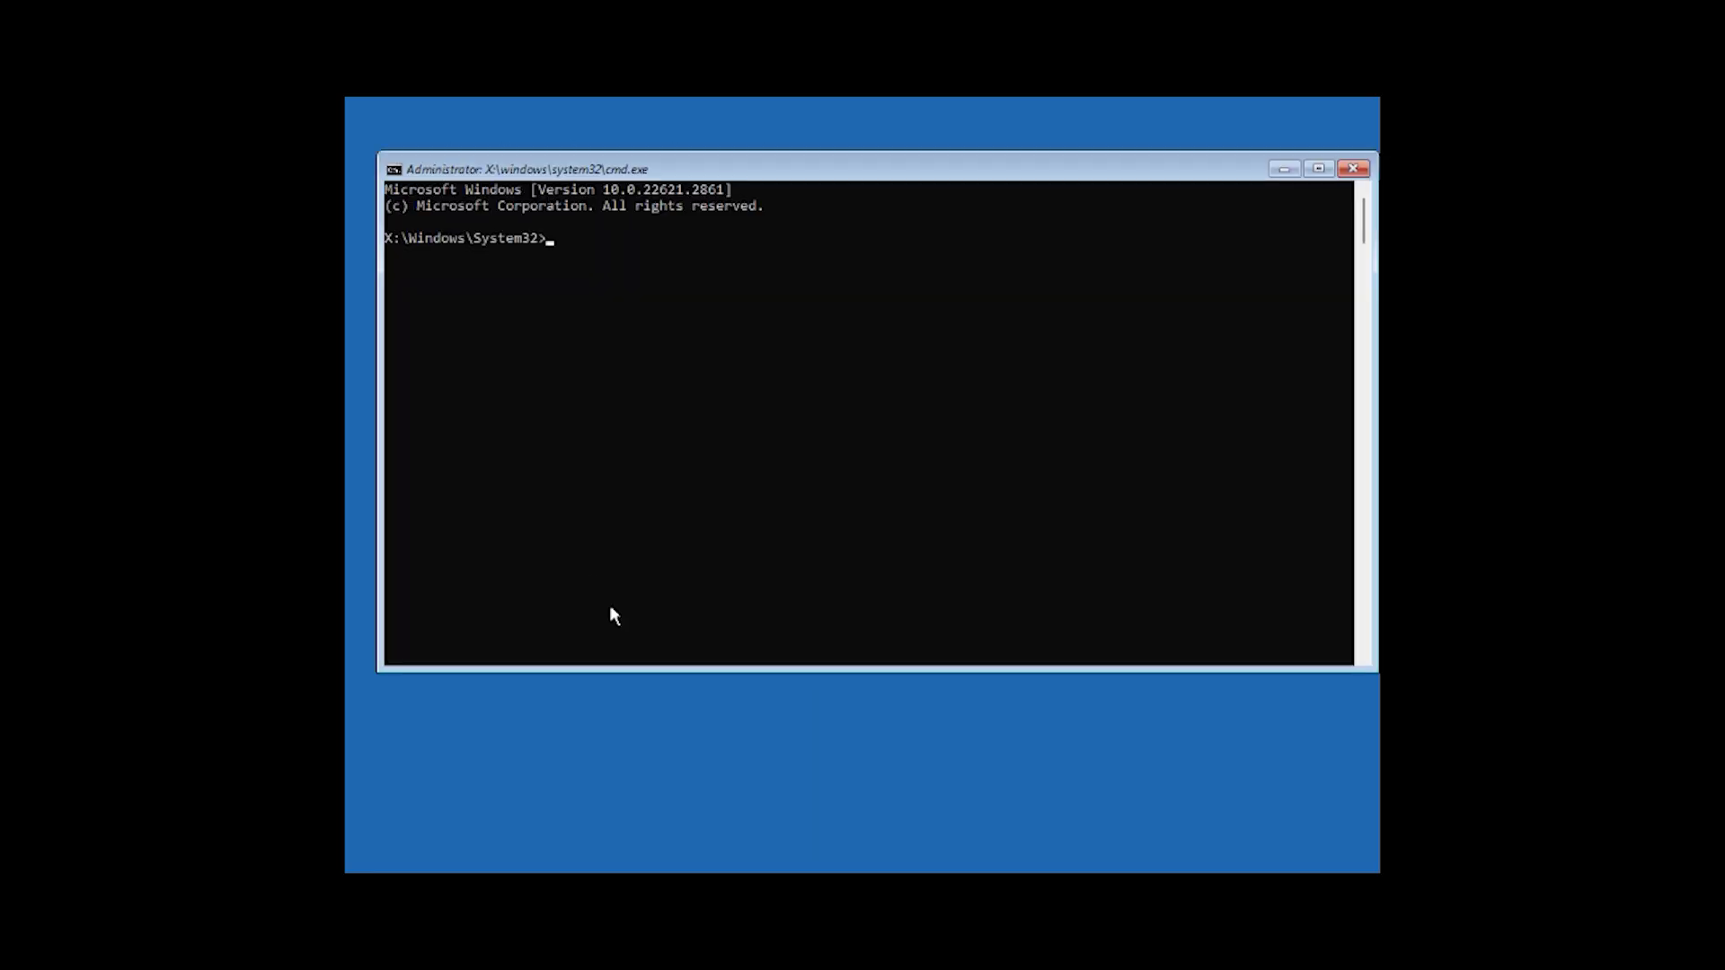
- Start diskpart in the Command Prompt and list the computer's disks
text(diskpart)
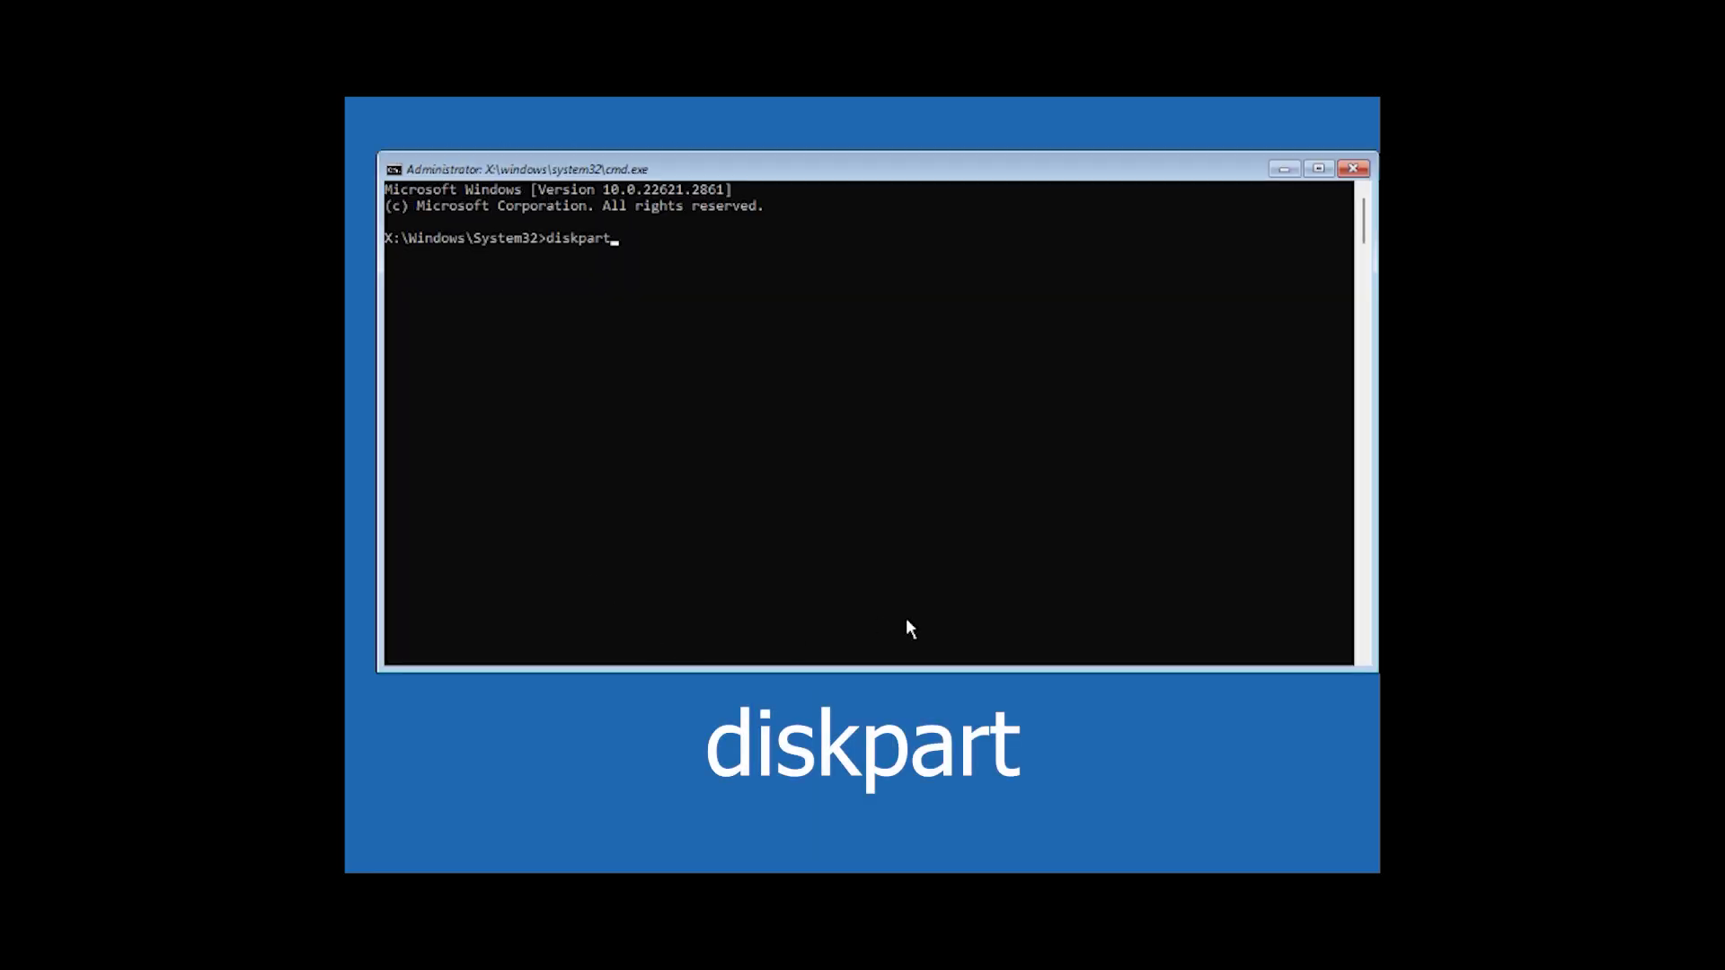
key(Return)
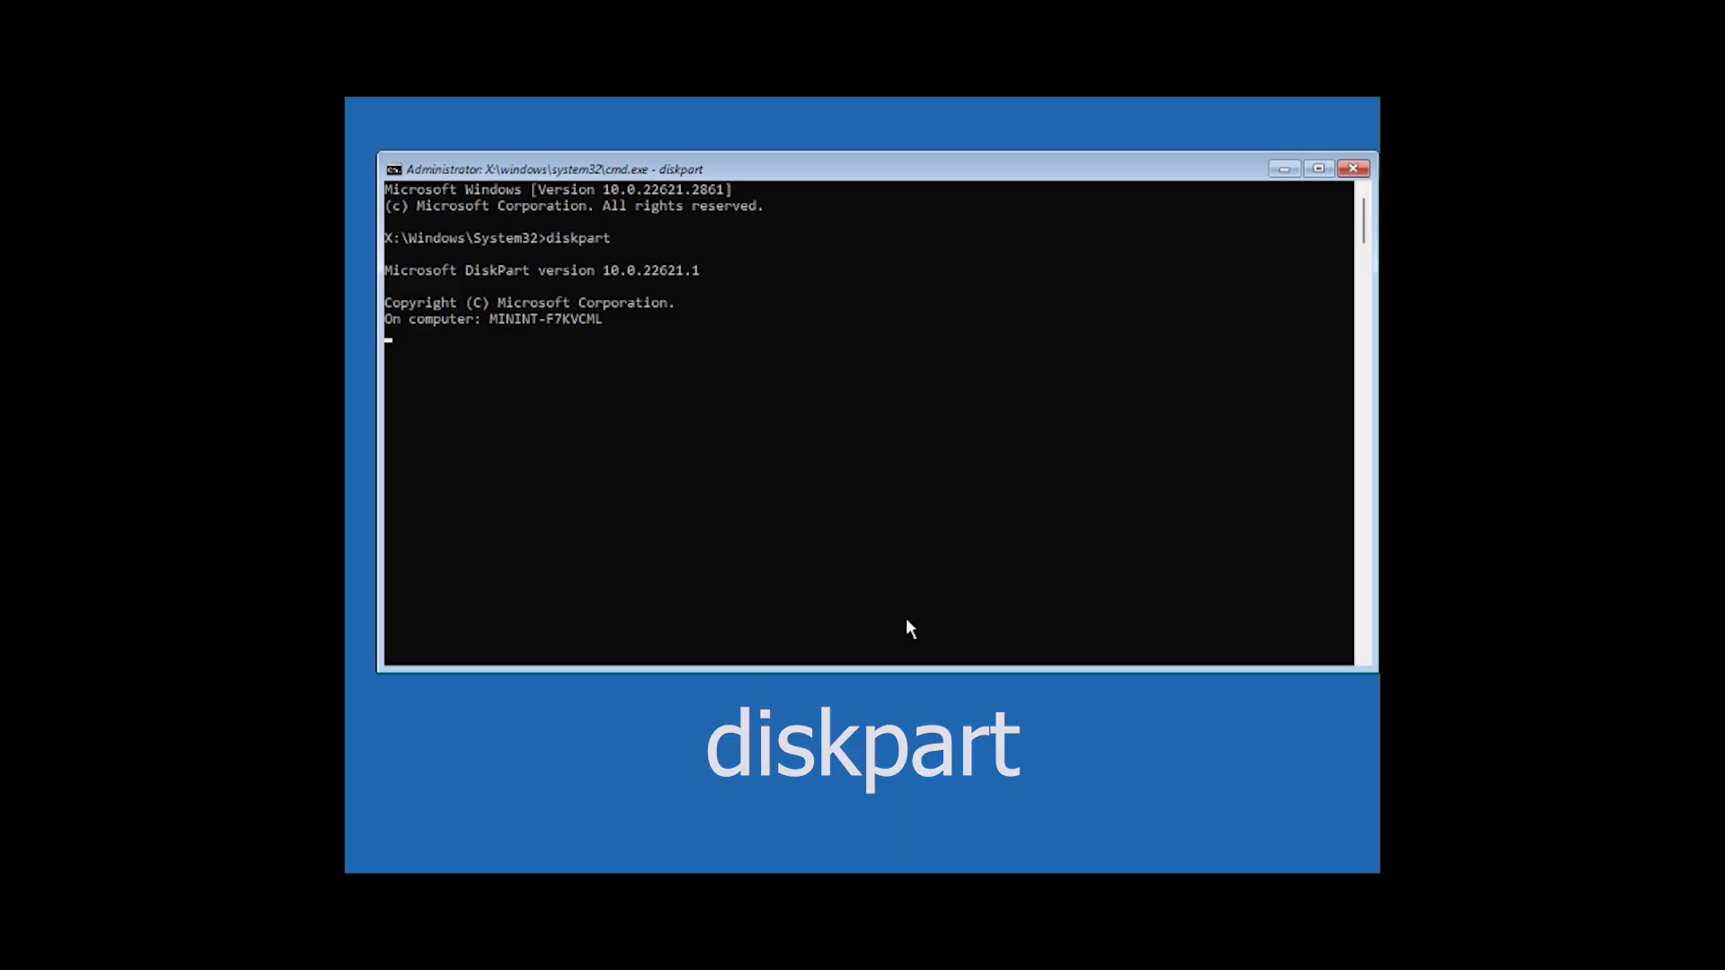
text(list )
text(disk)
key(Return)
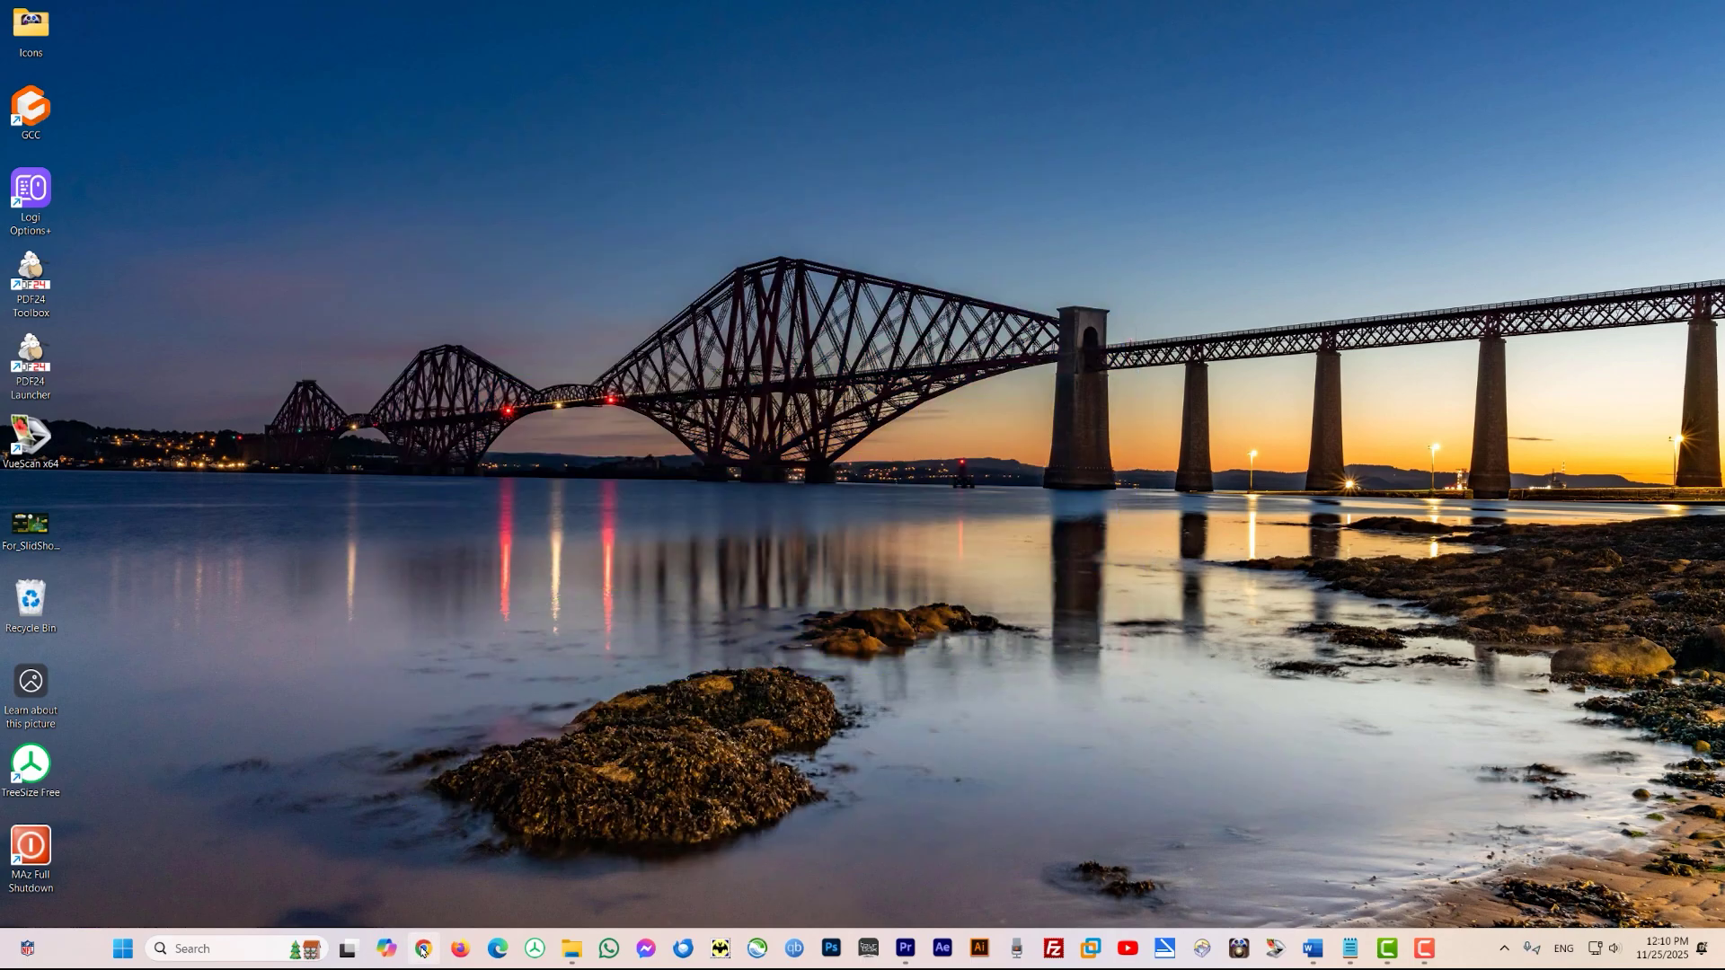
- Search Google in Chrome for "windows media creation tool" and open Microsoft's Download Windows 11 page
click(424, 945)
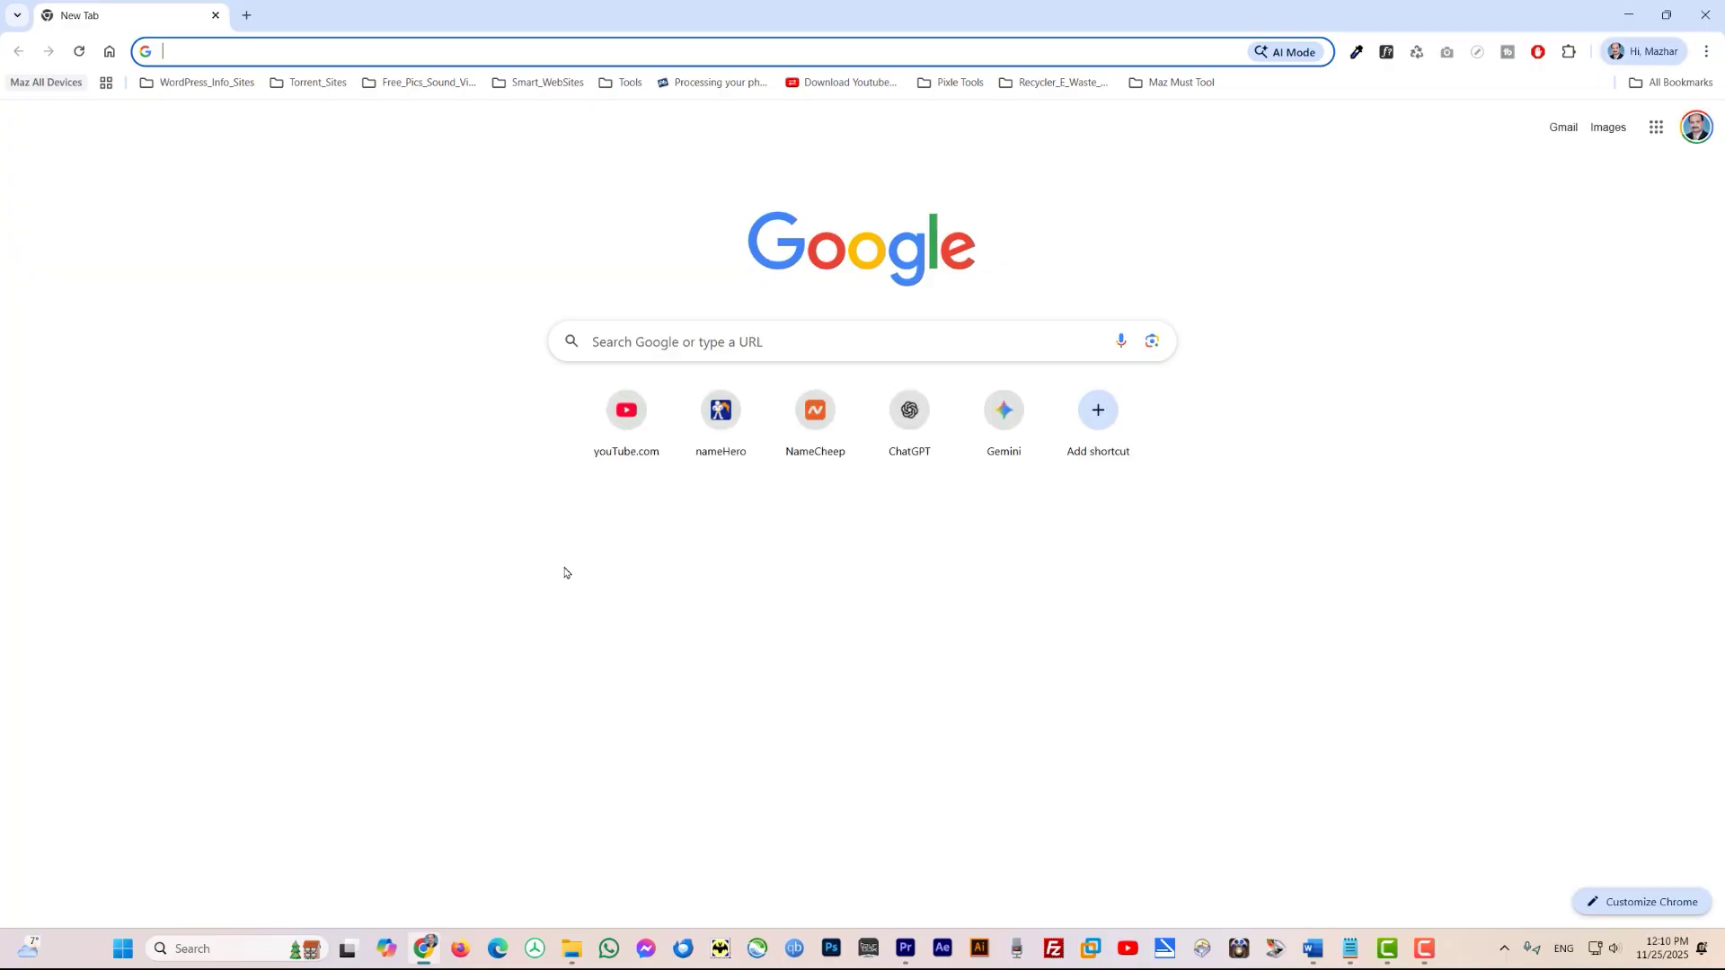
click(613, 342)
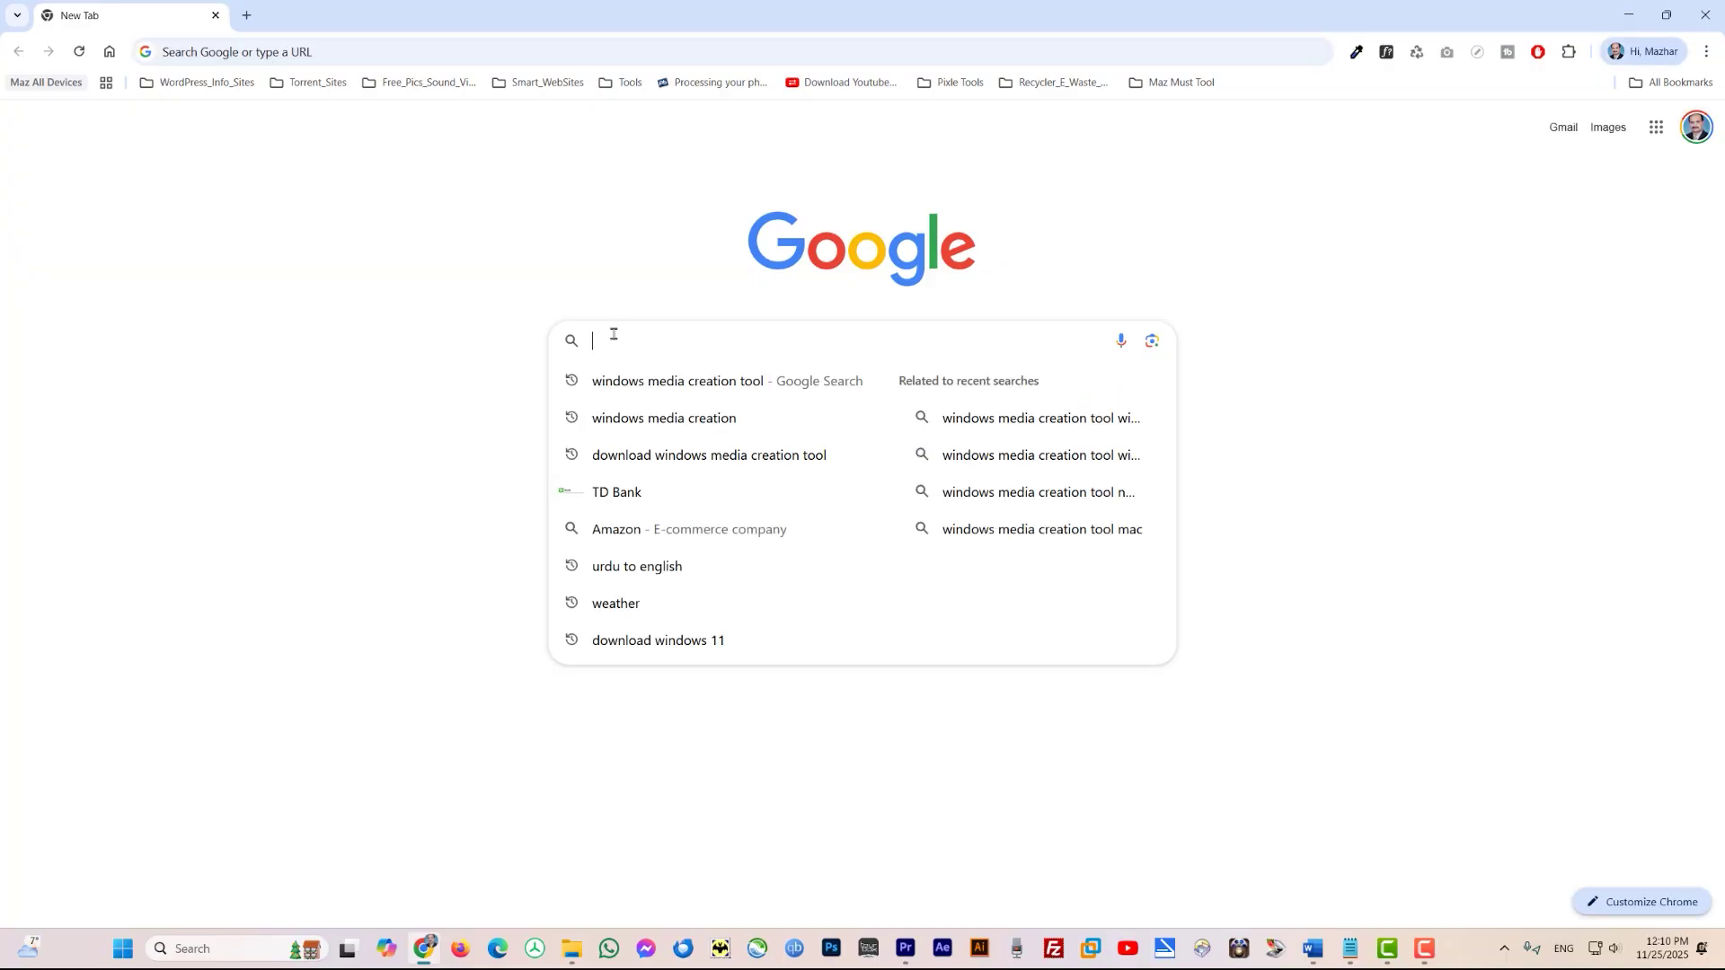
text(windows)
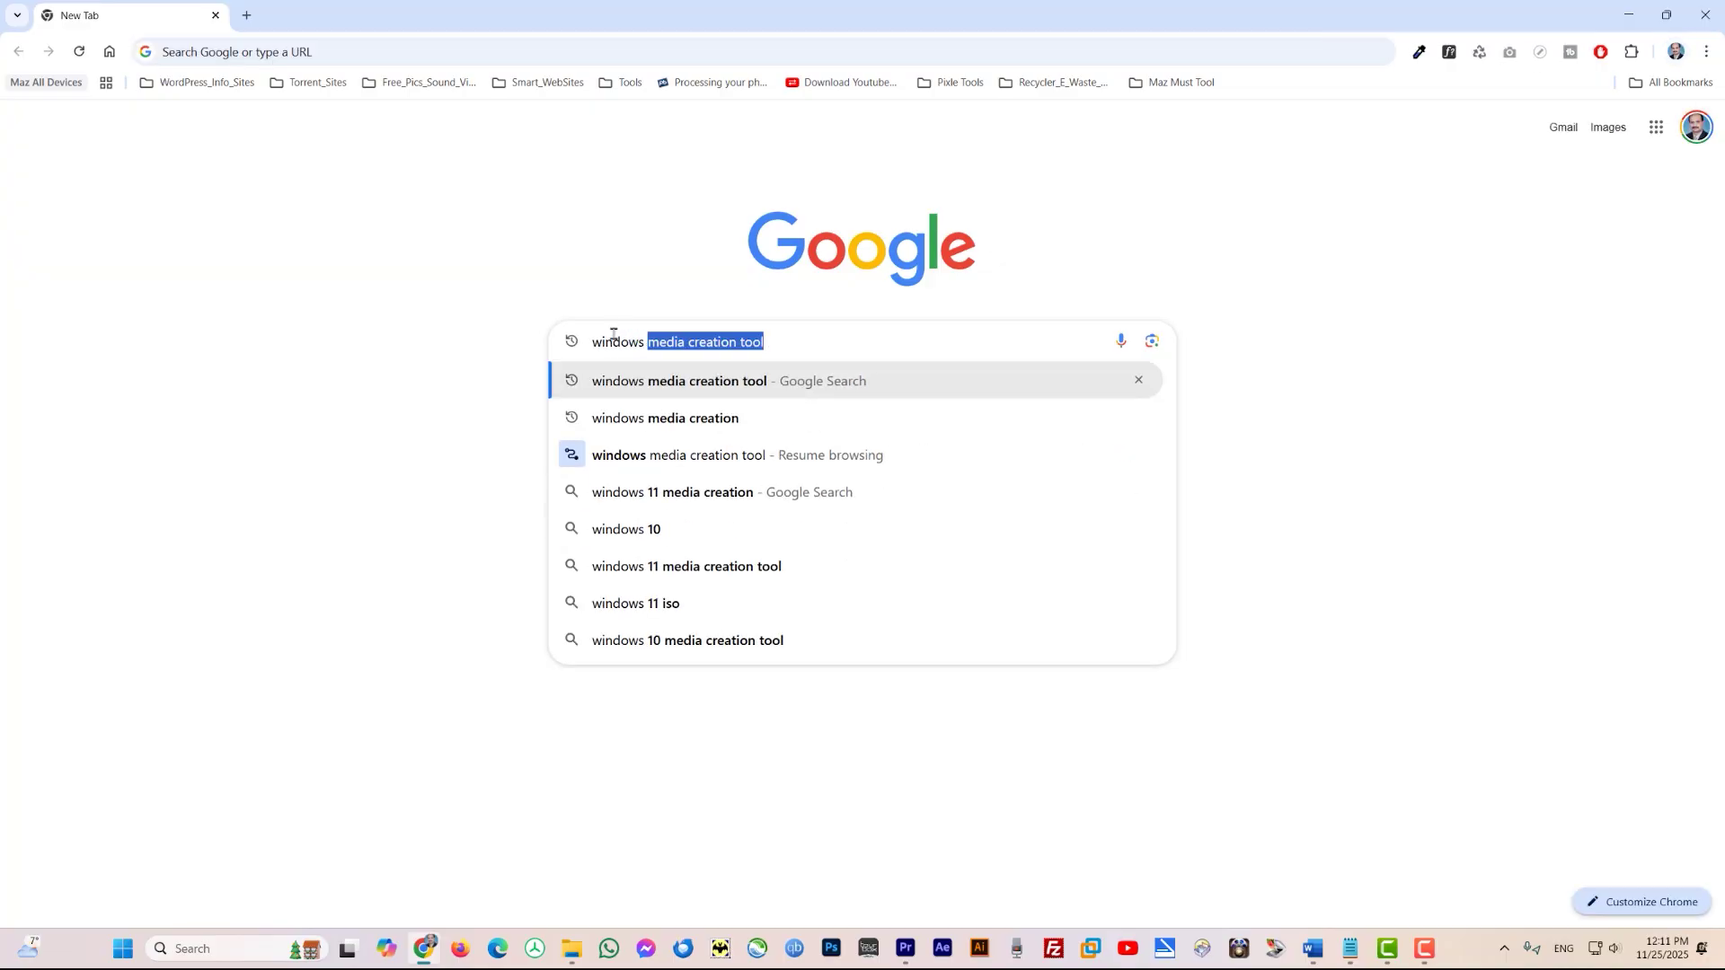
key(Return)
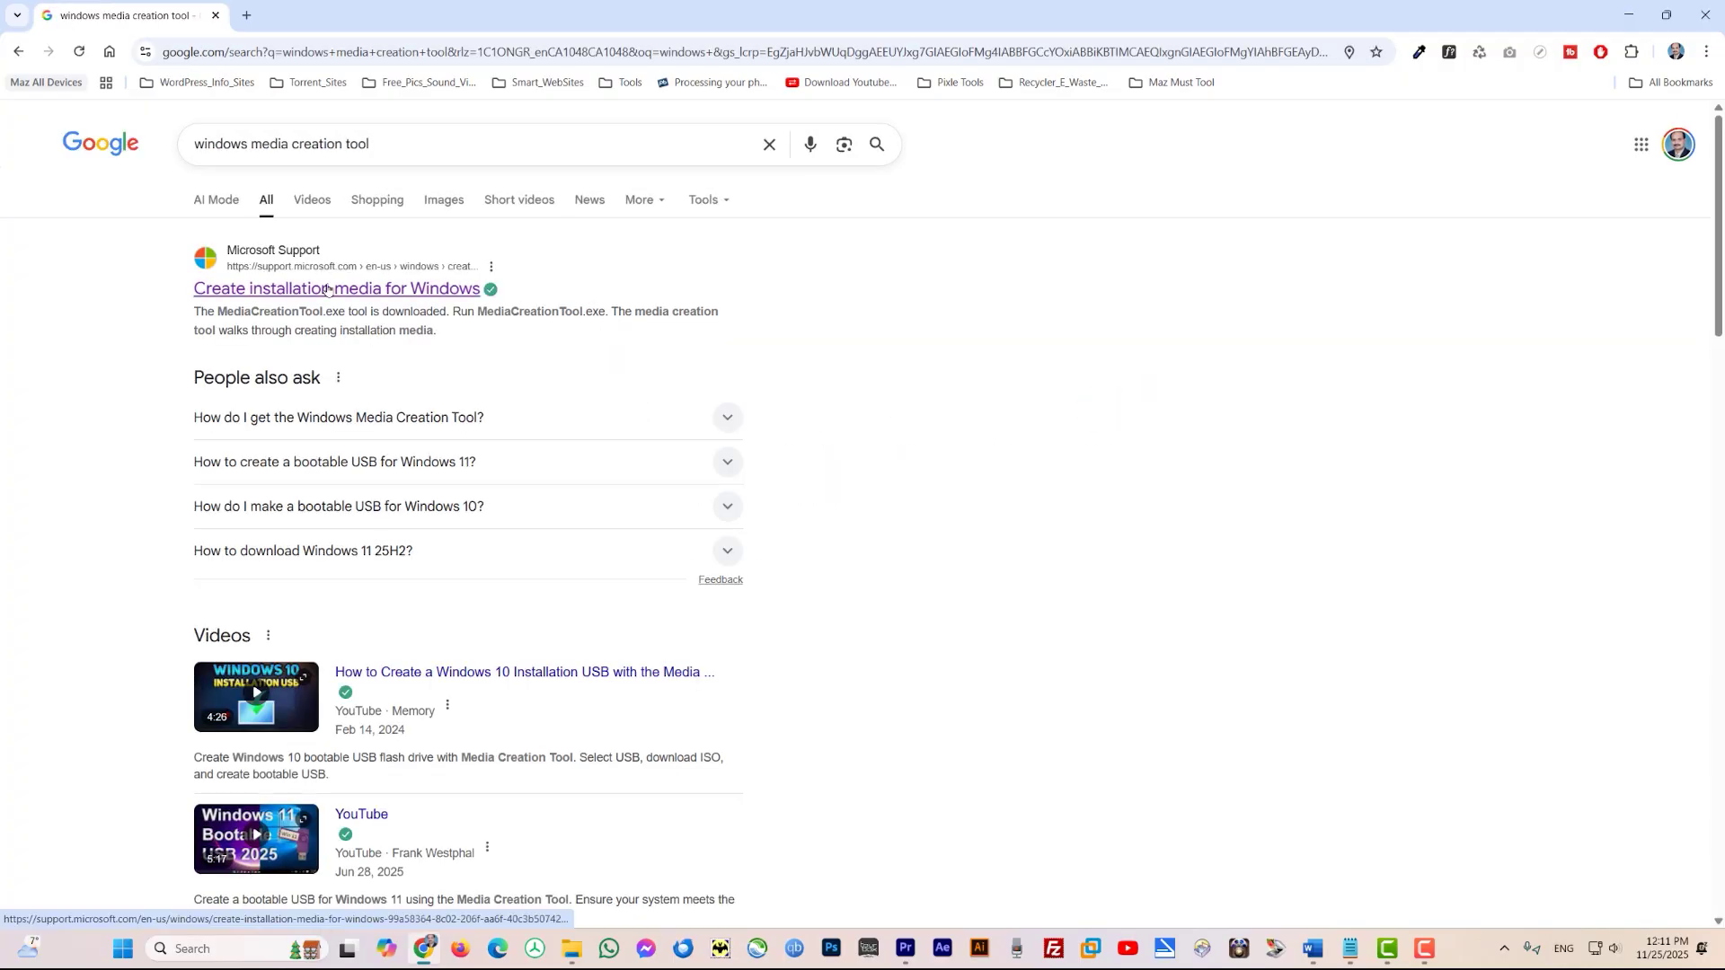
scroll(317, 305, down, 1)
scroll(317, 305, down, 8)
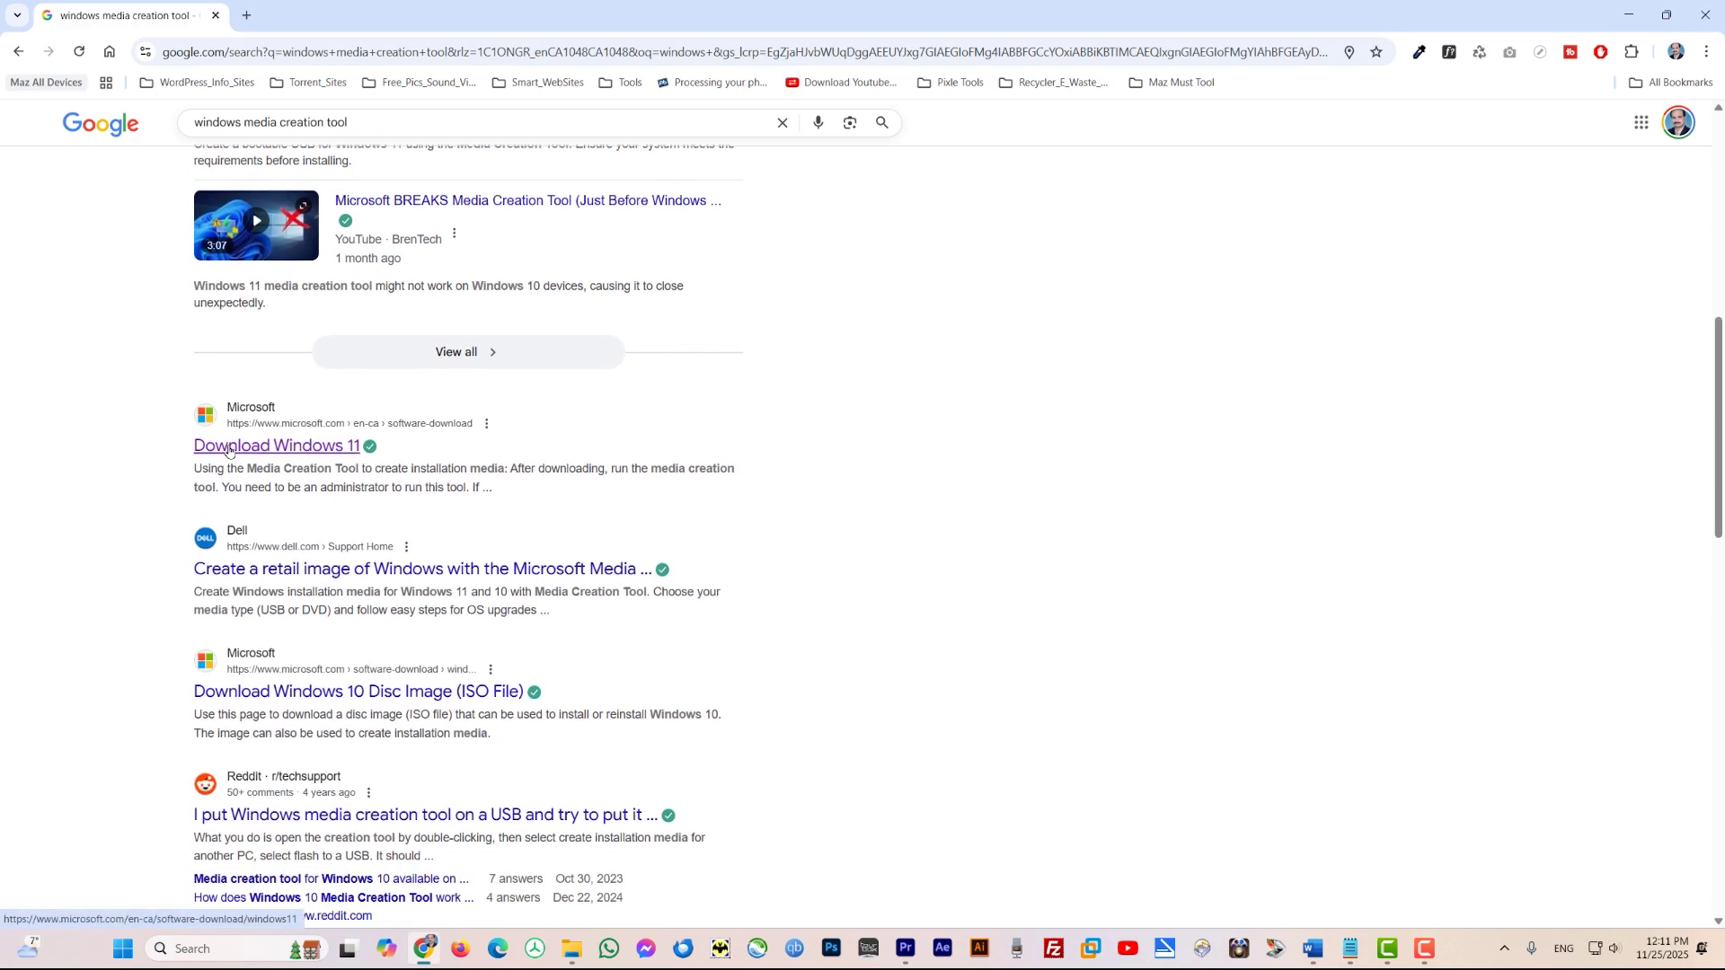
click(273, 449)
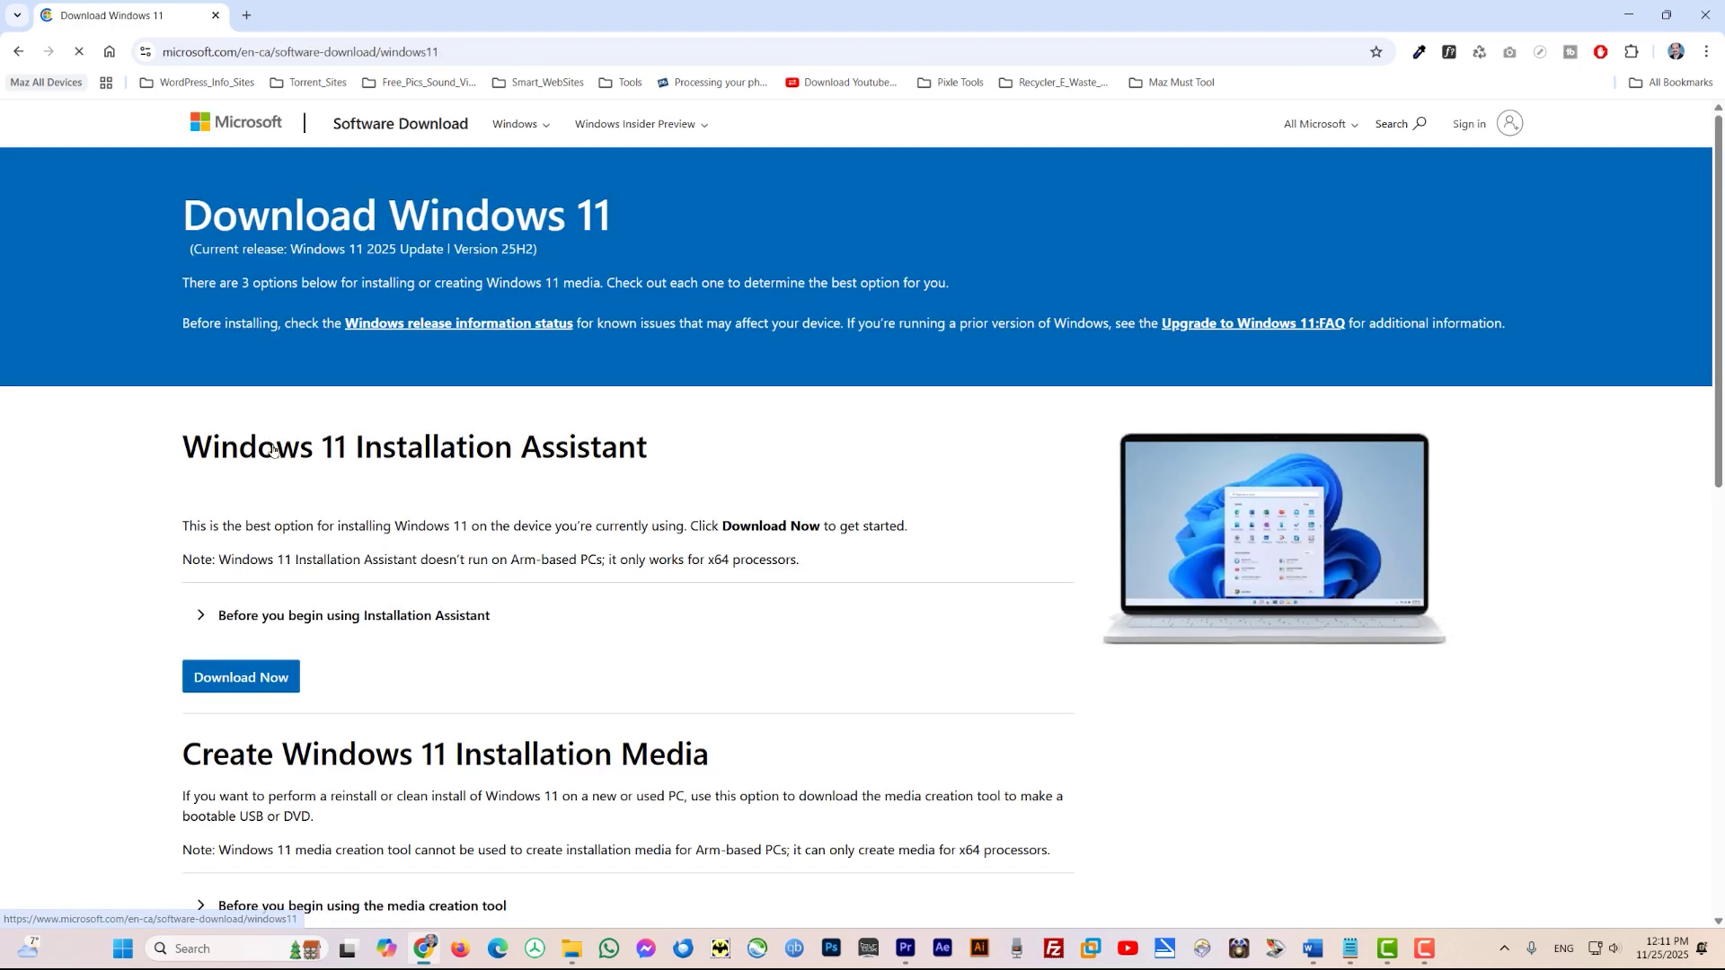
- Download the Windows 11 media creation tool from the Create Windows 11 Installation Media section and show the file in its folder
scroll(338, 490, down, 5)
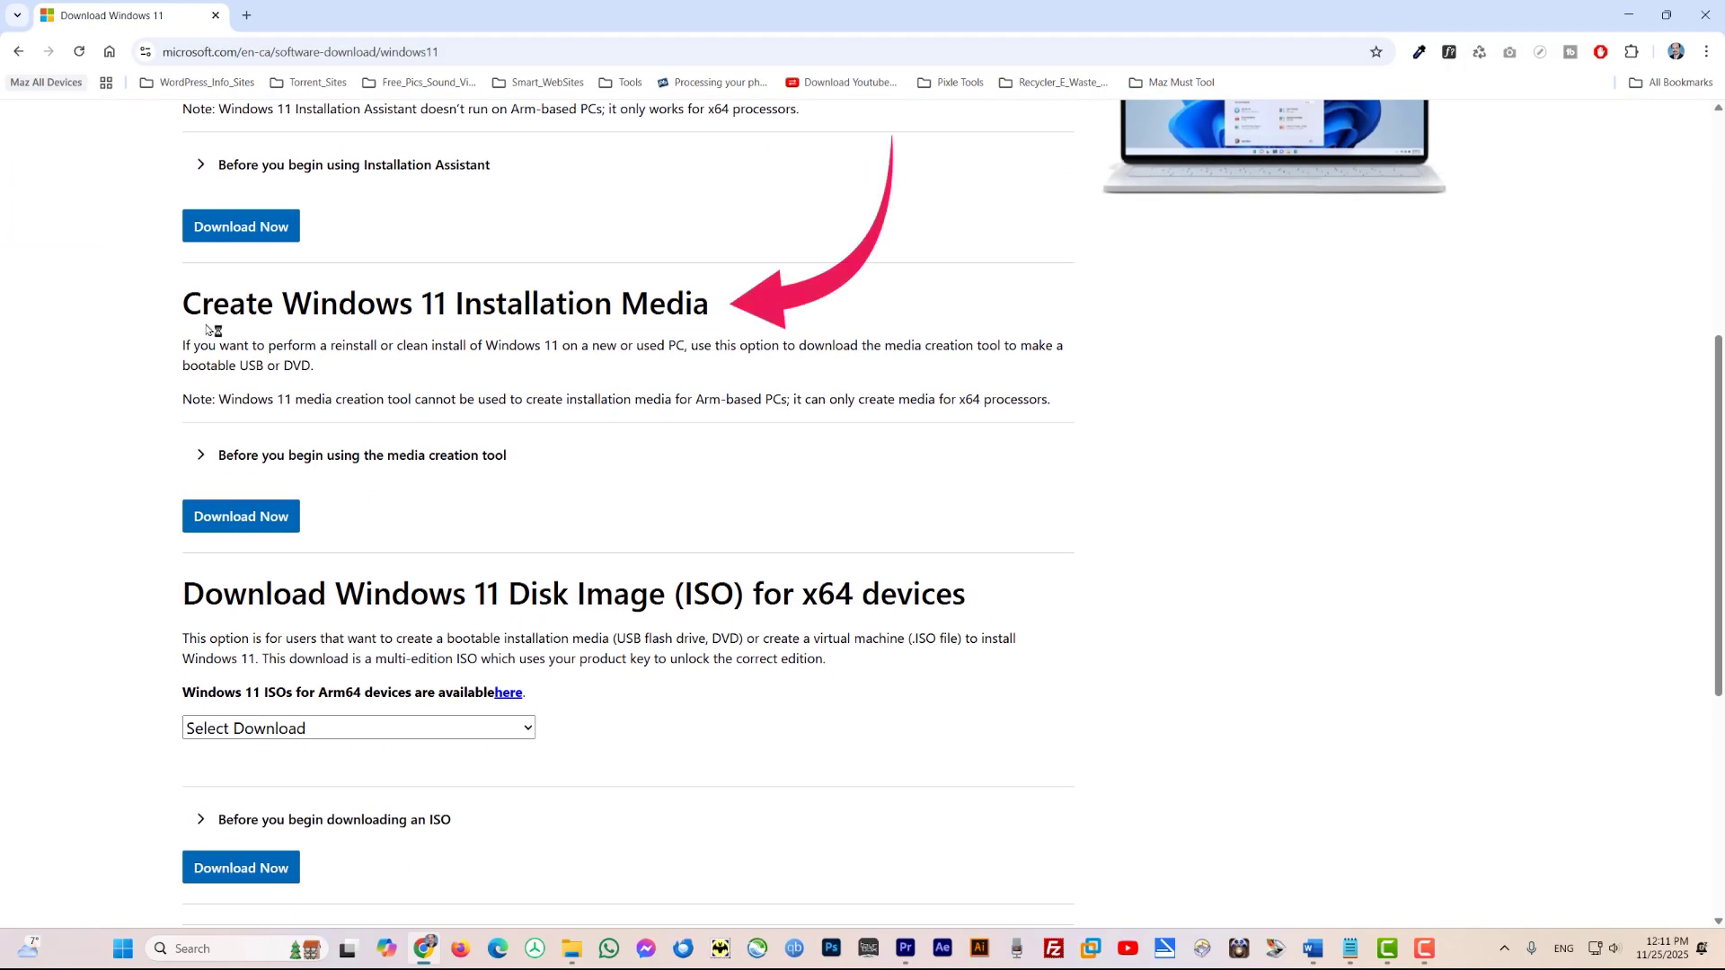
click(236, 519)
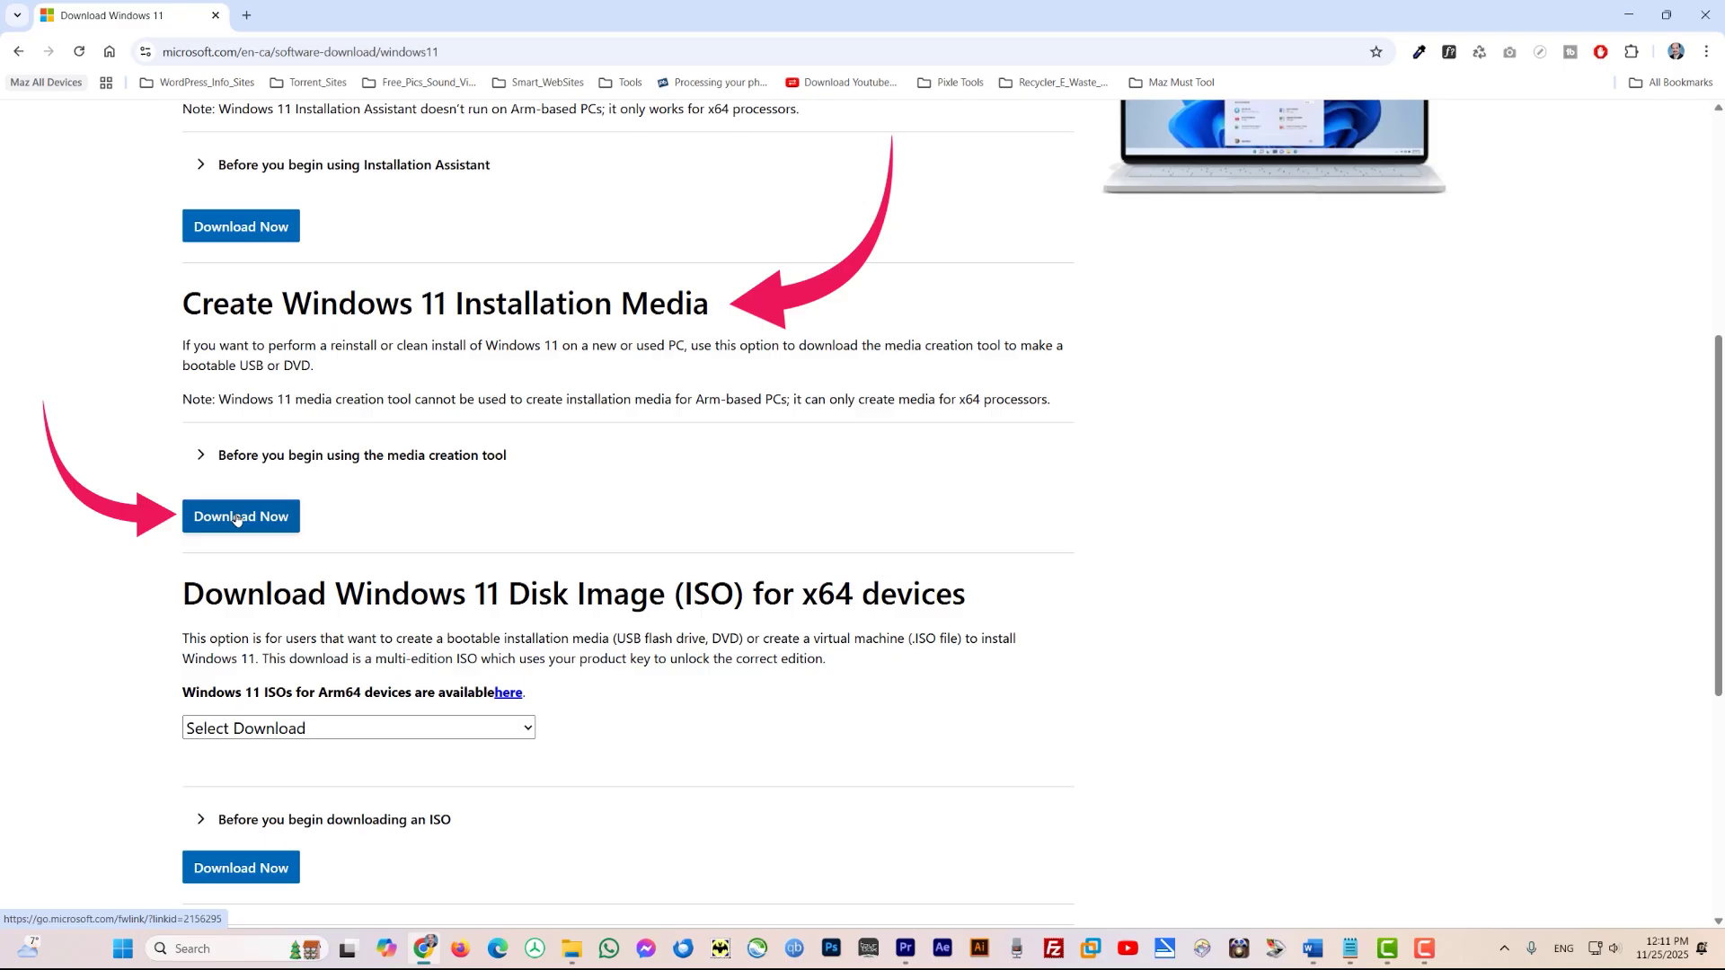
click(1645, 52)
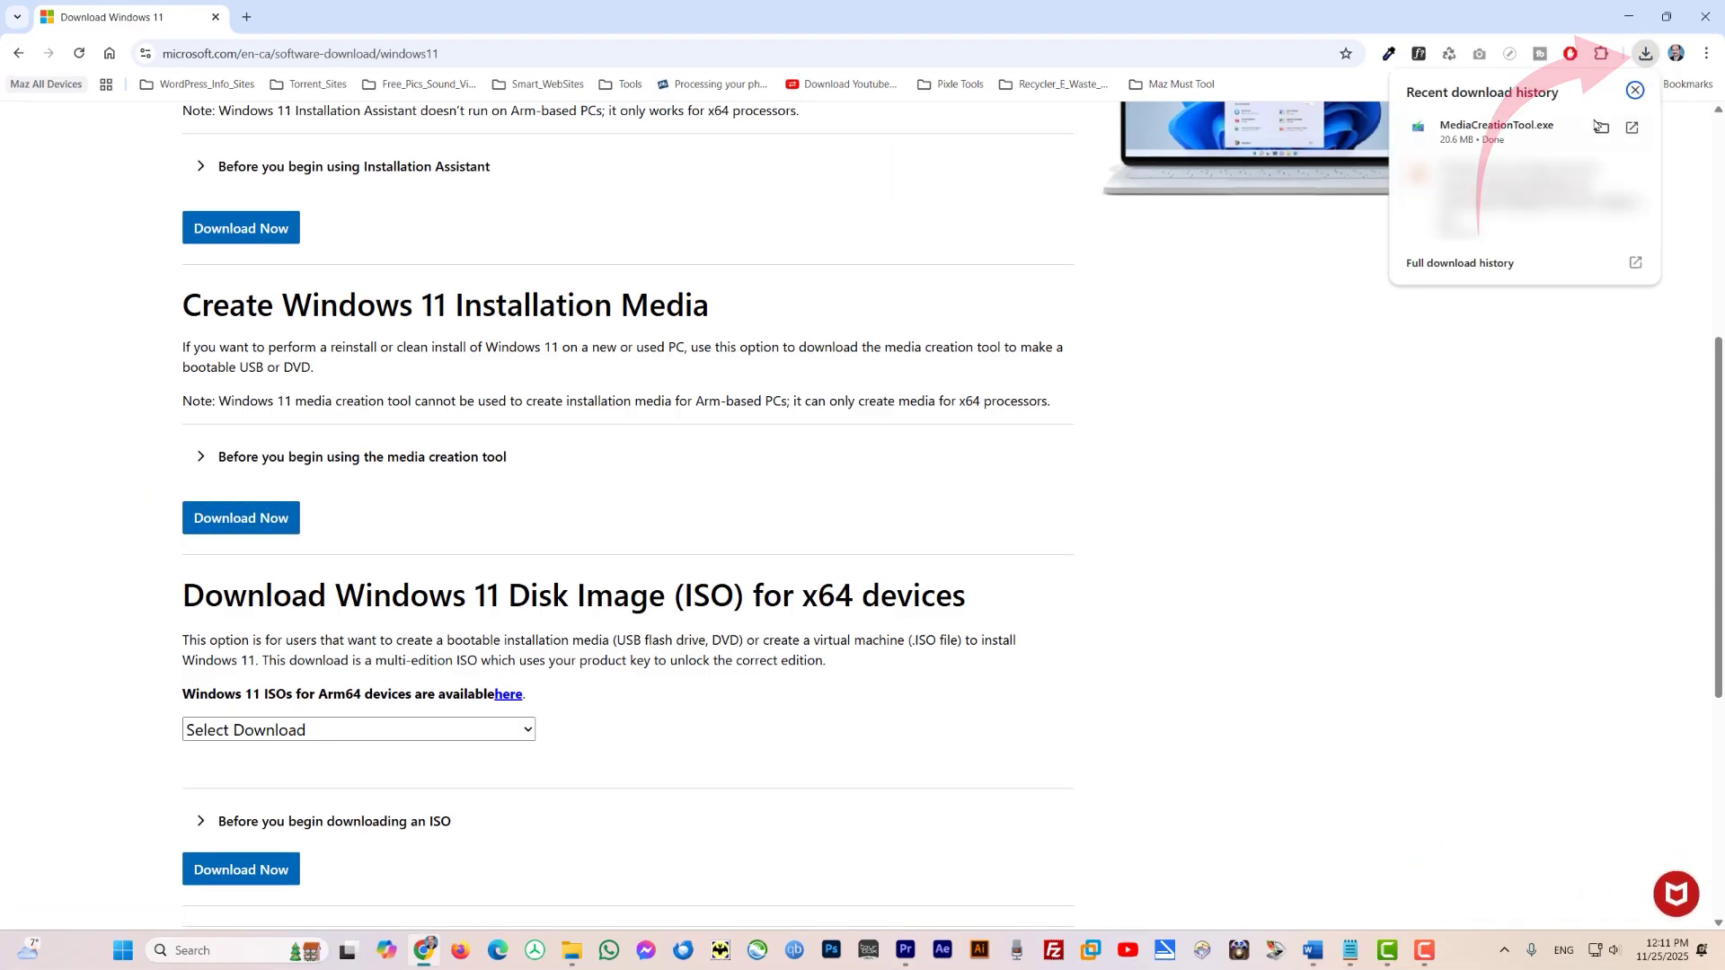
click(1602, 128)
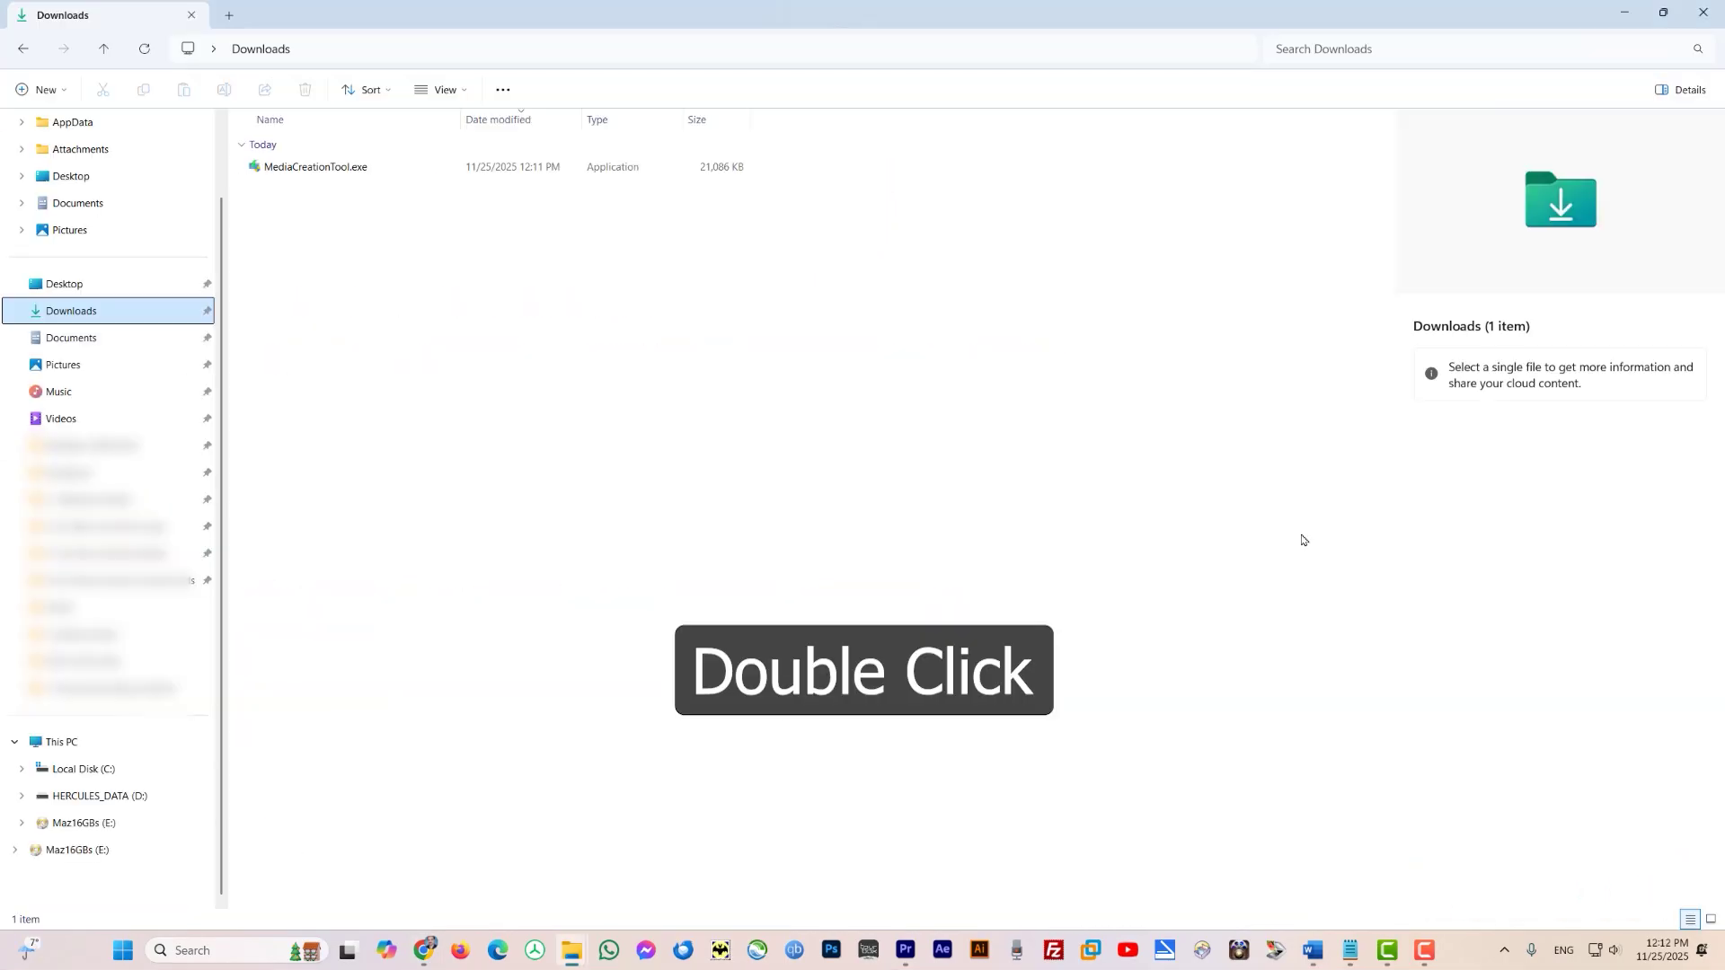
- Run MediaCreationTool.exe to create a Windows 11 USB flash drive on E: with the recommended language and edition, then open This PC
double_click(277, 171)
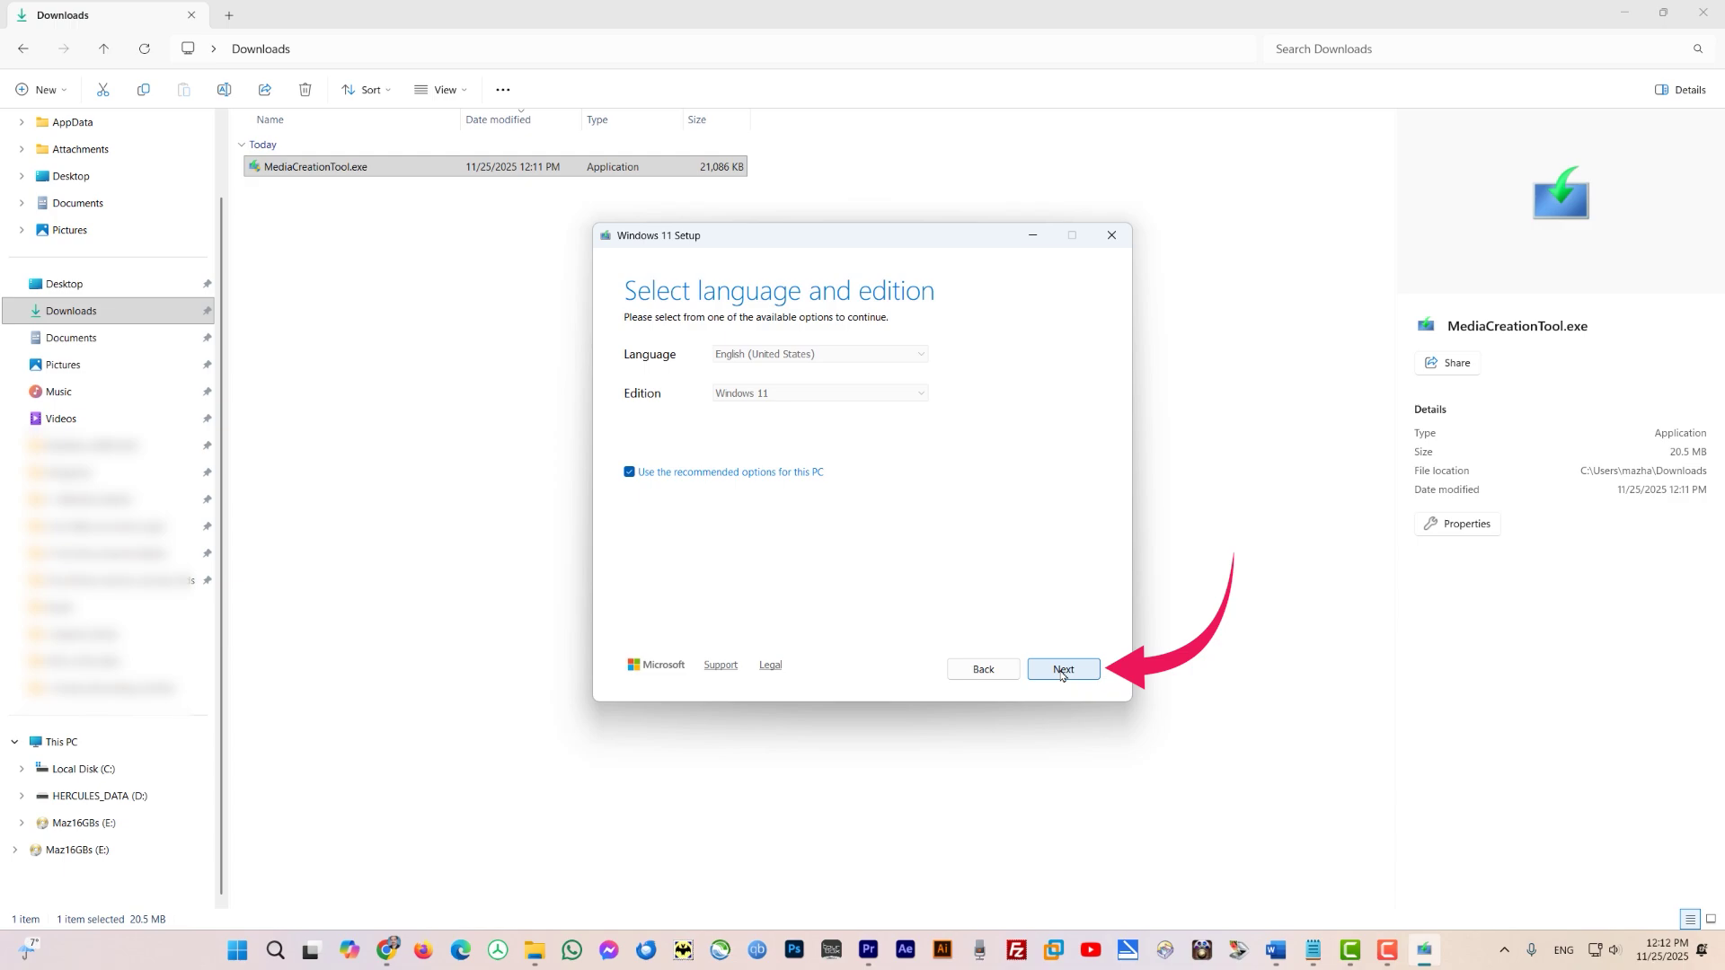
click(1063, 670)
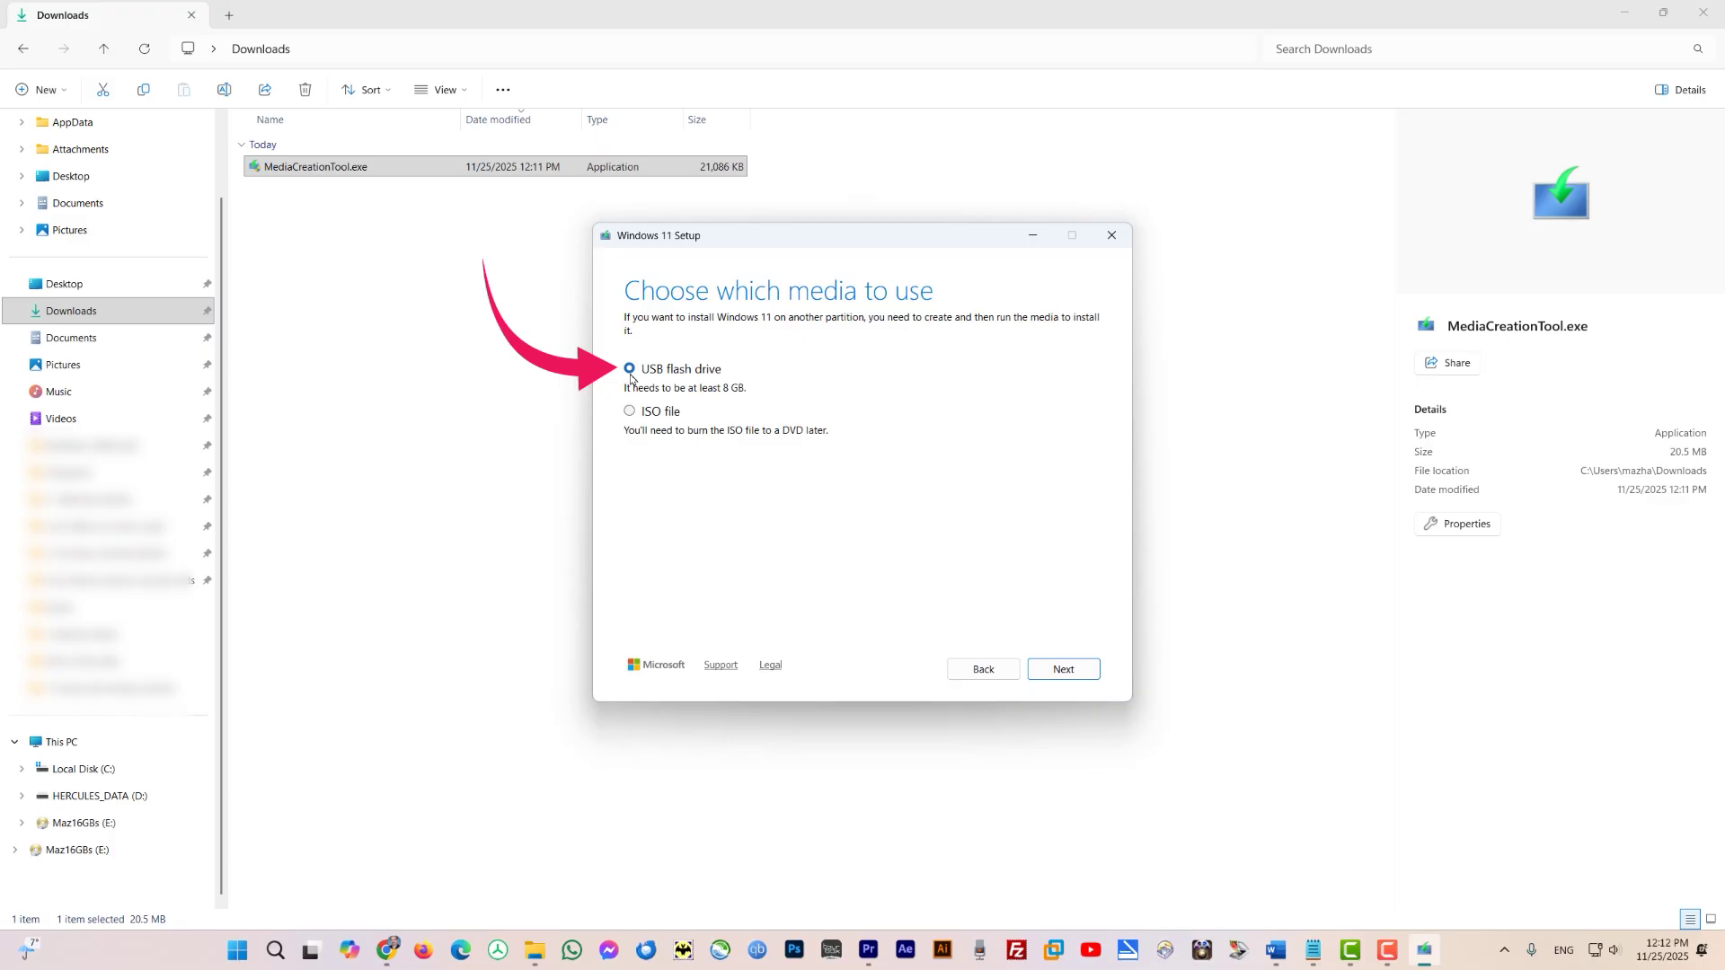
click(1064, 670)
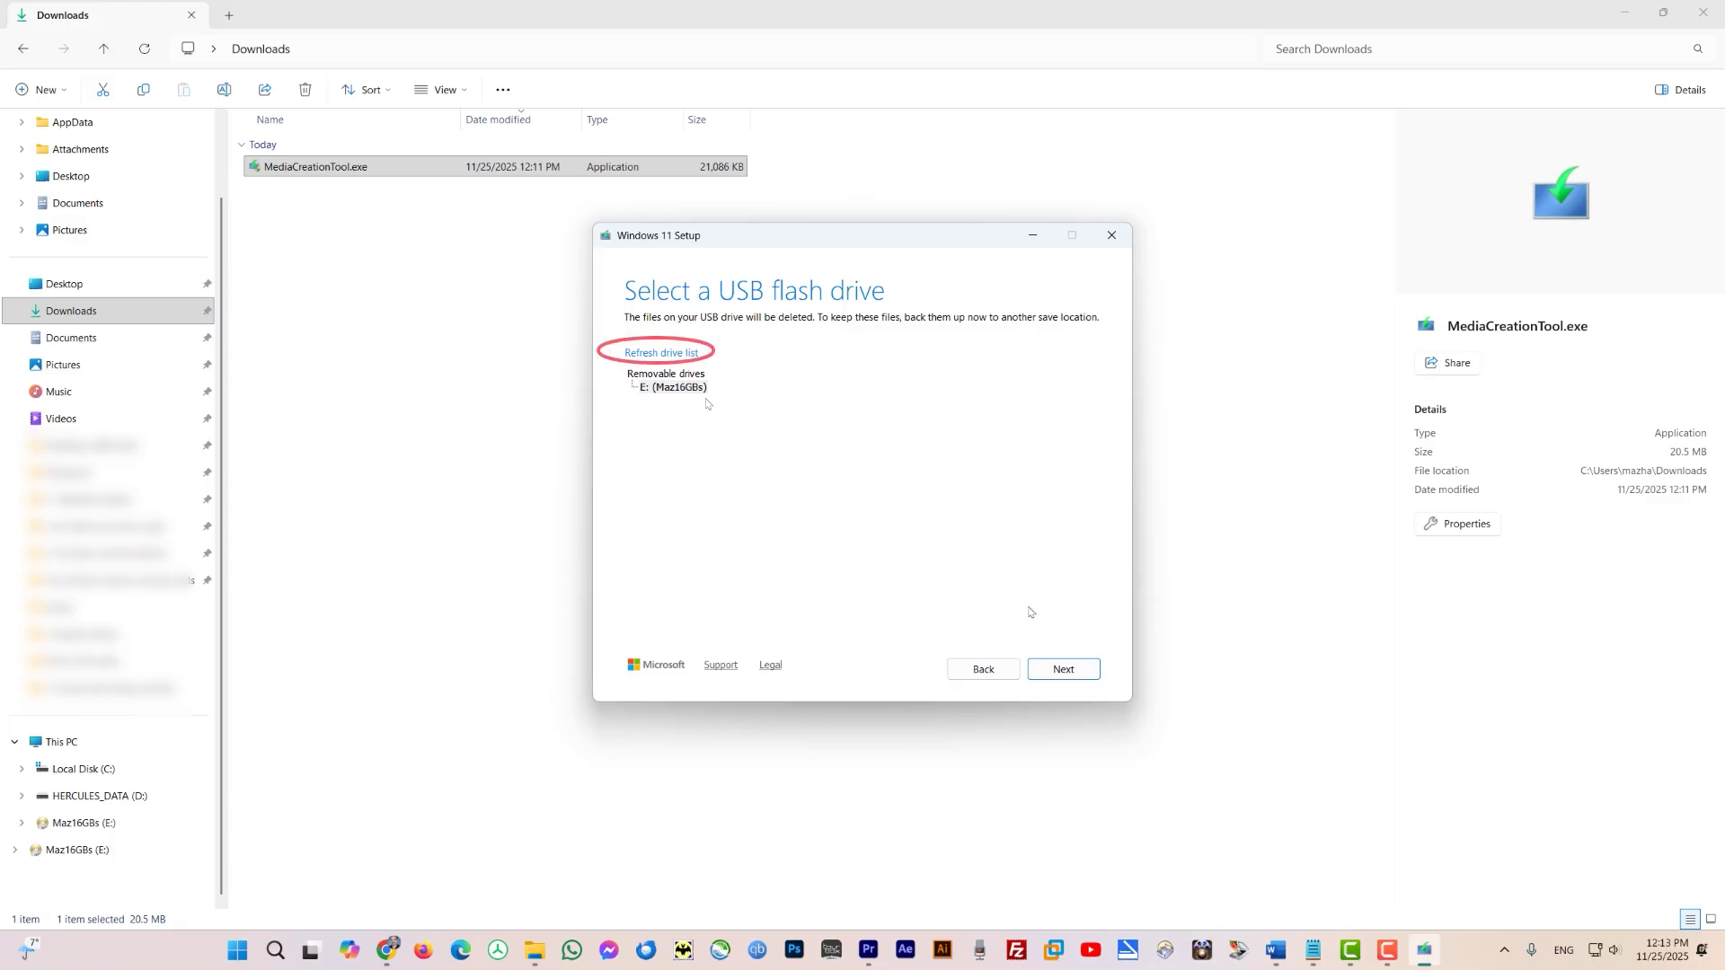
click(1064, 670)
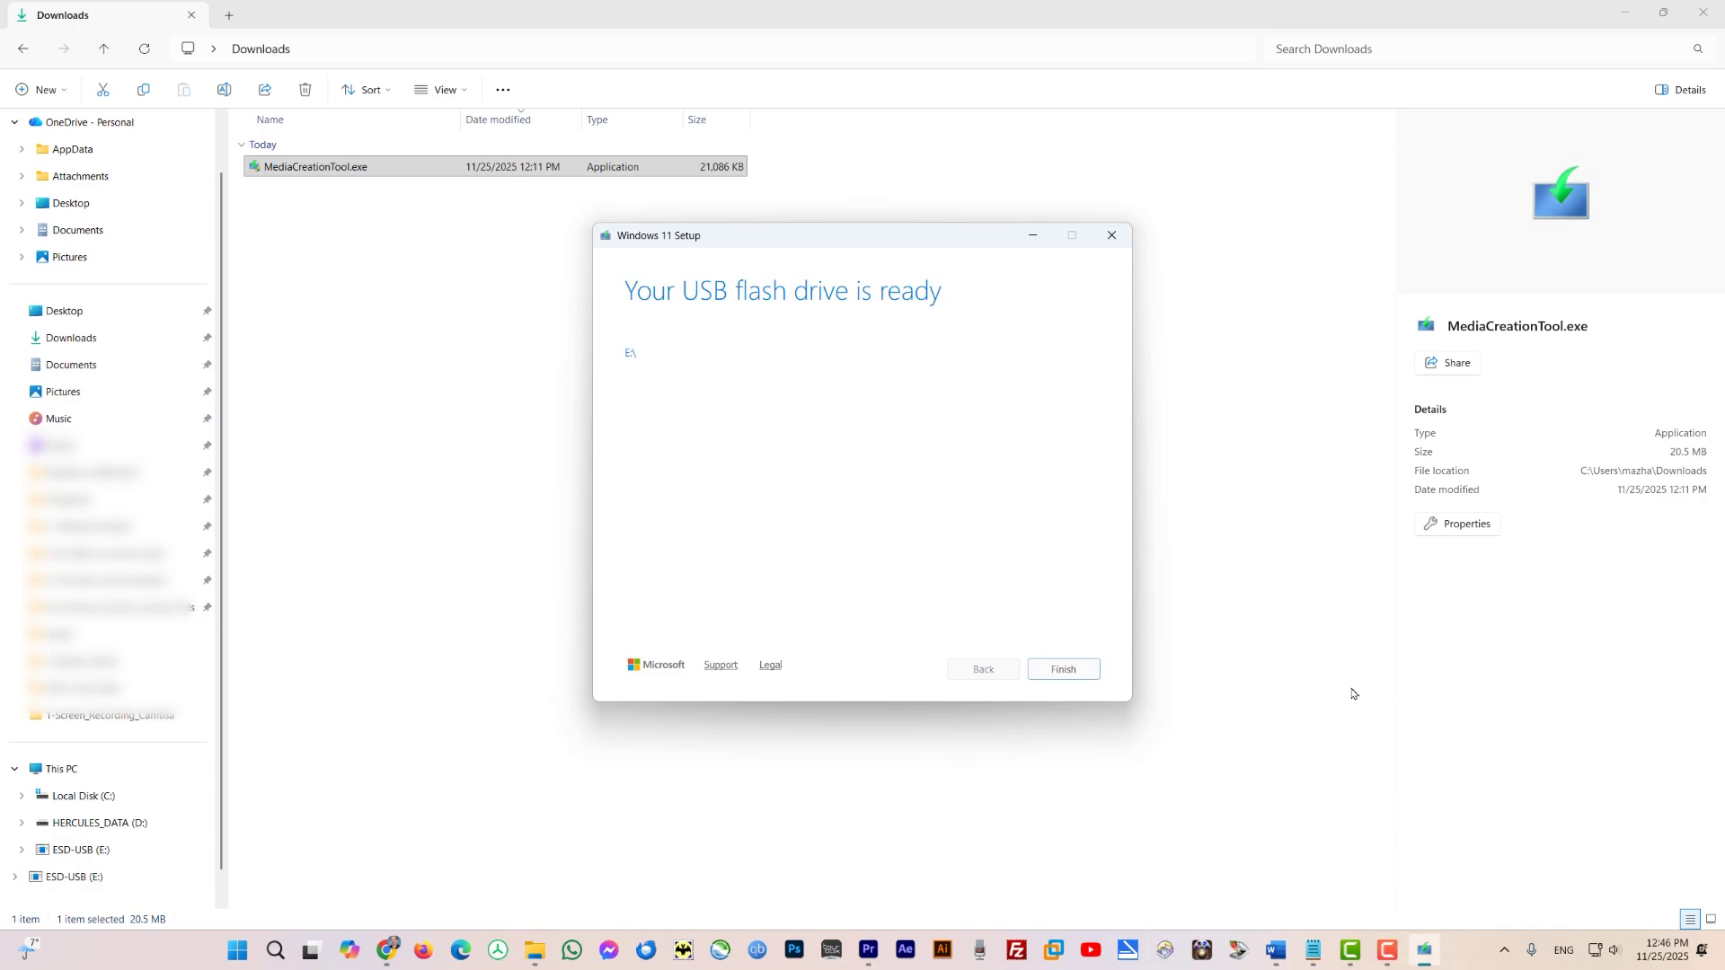
click(1062, 672)
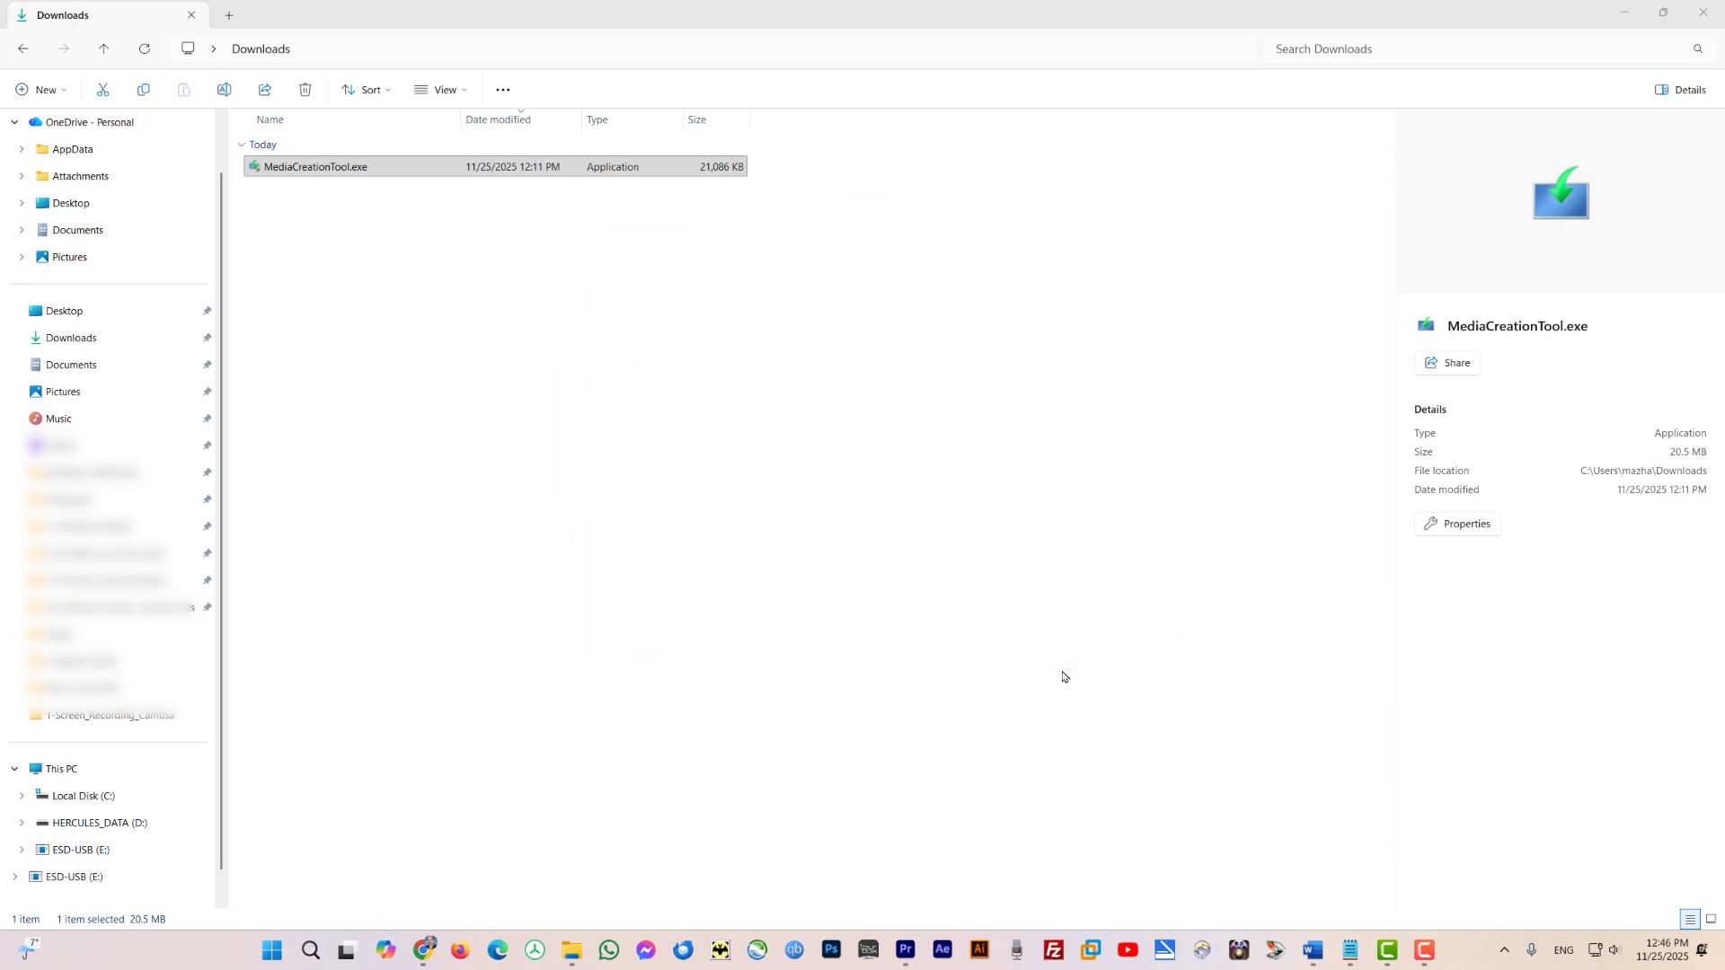
click(62, 771)
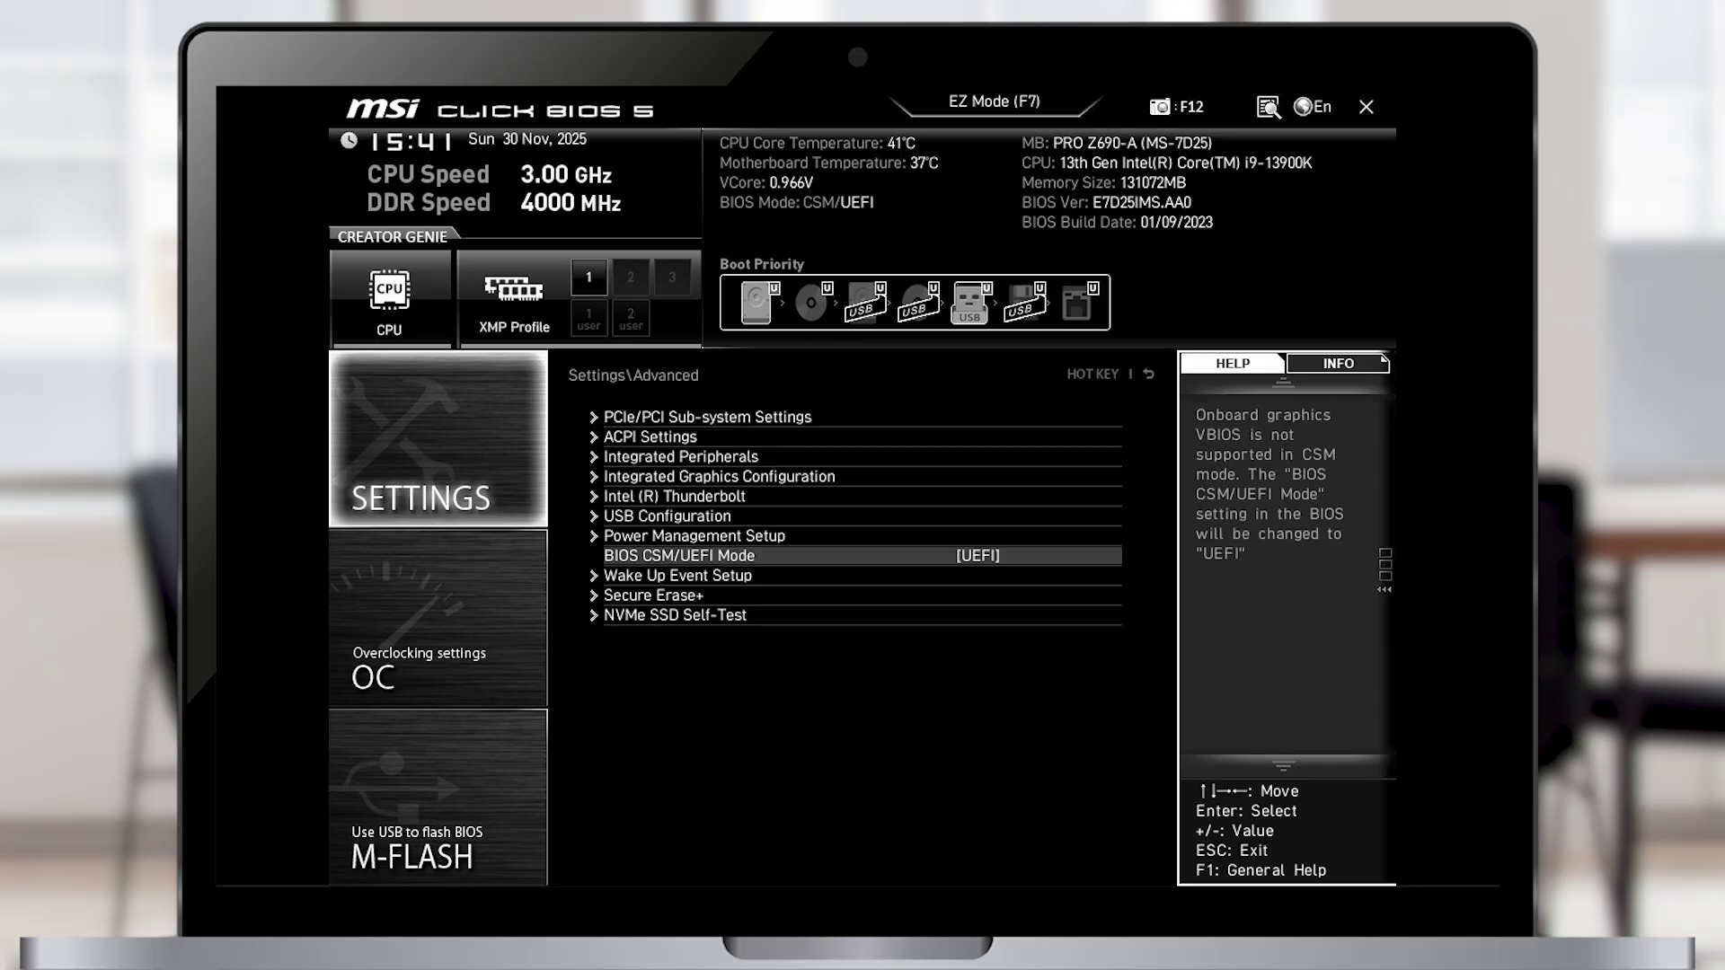
- View the choices for BIOS CSM/UEFI Mode in the MSI BIOS and go to the boot settings in the PhoenixBIOS Setup Utility
key(Return)
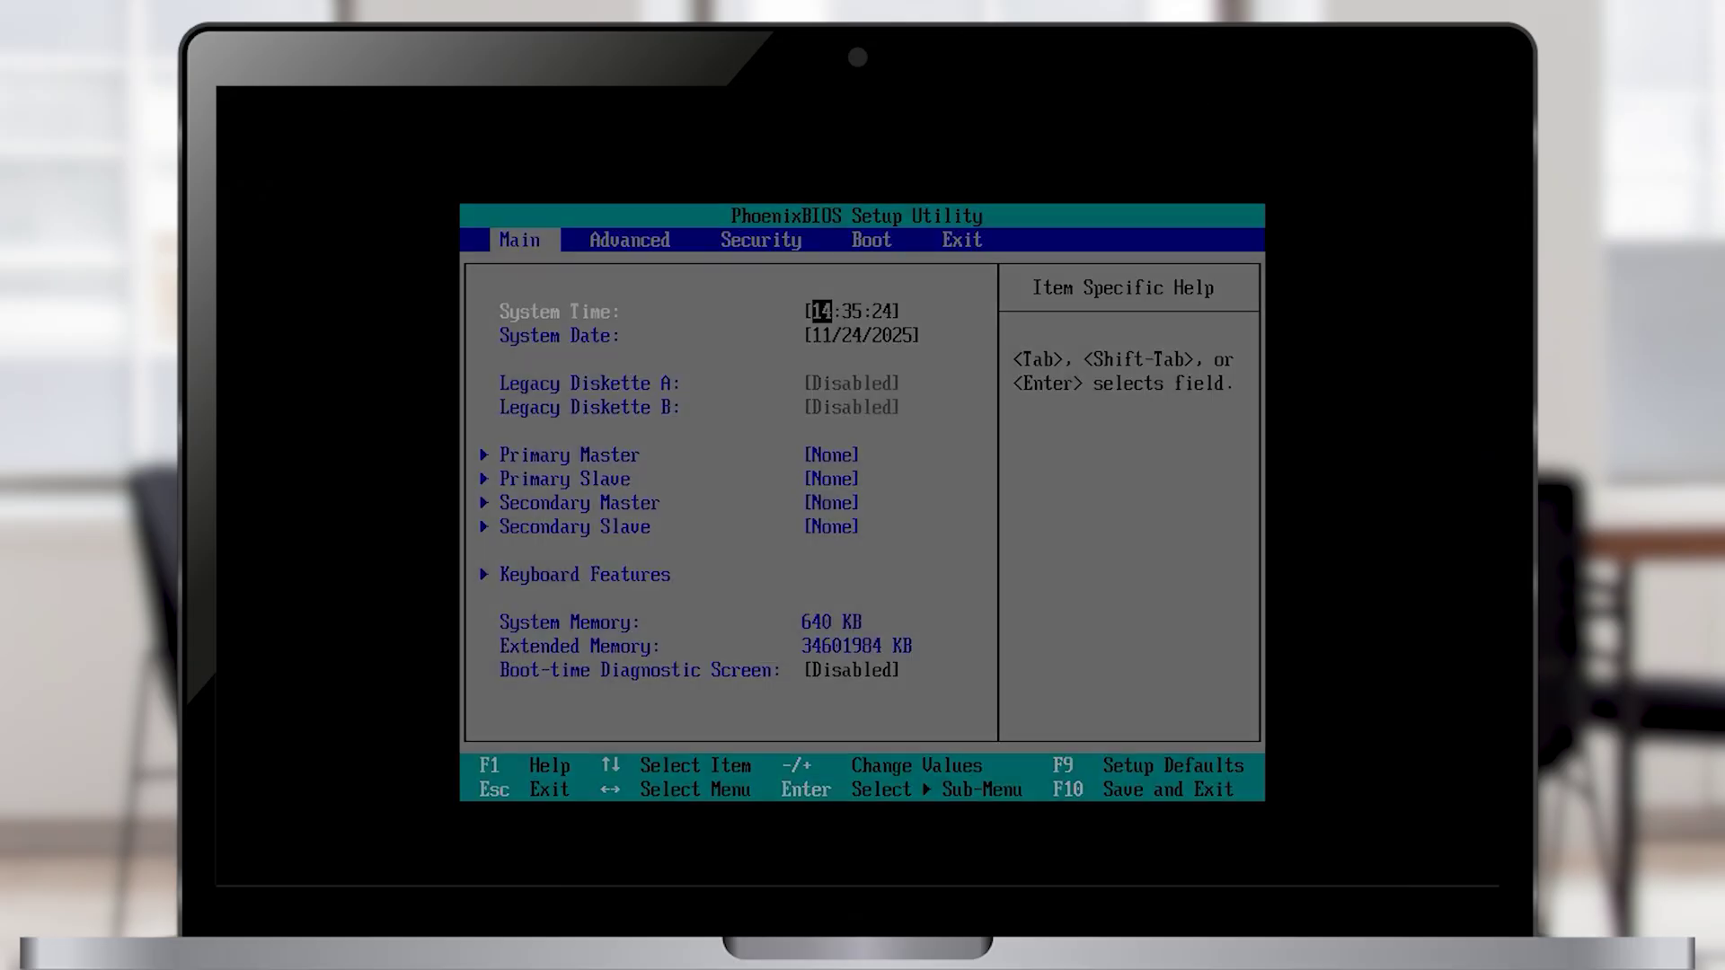
key(Right)
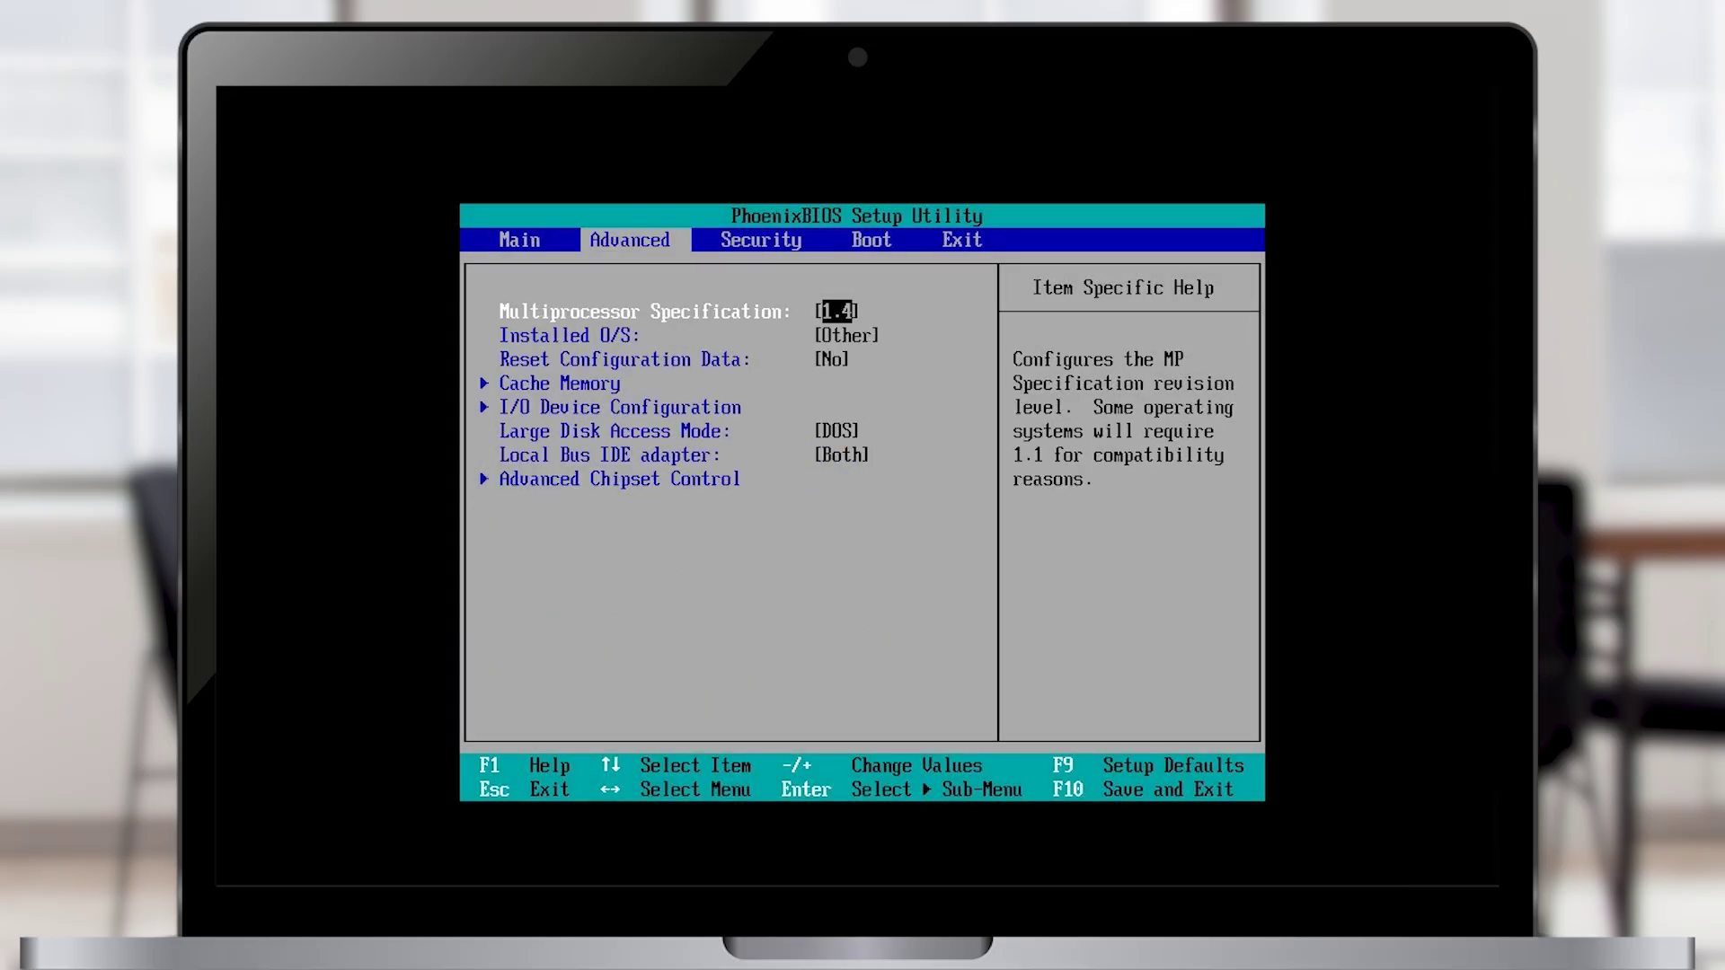
key(Right)
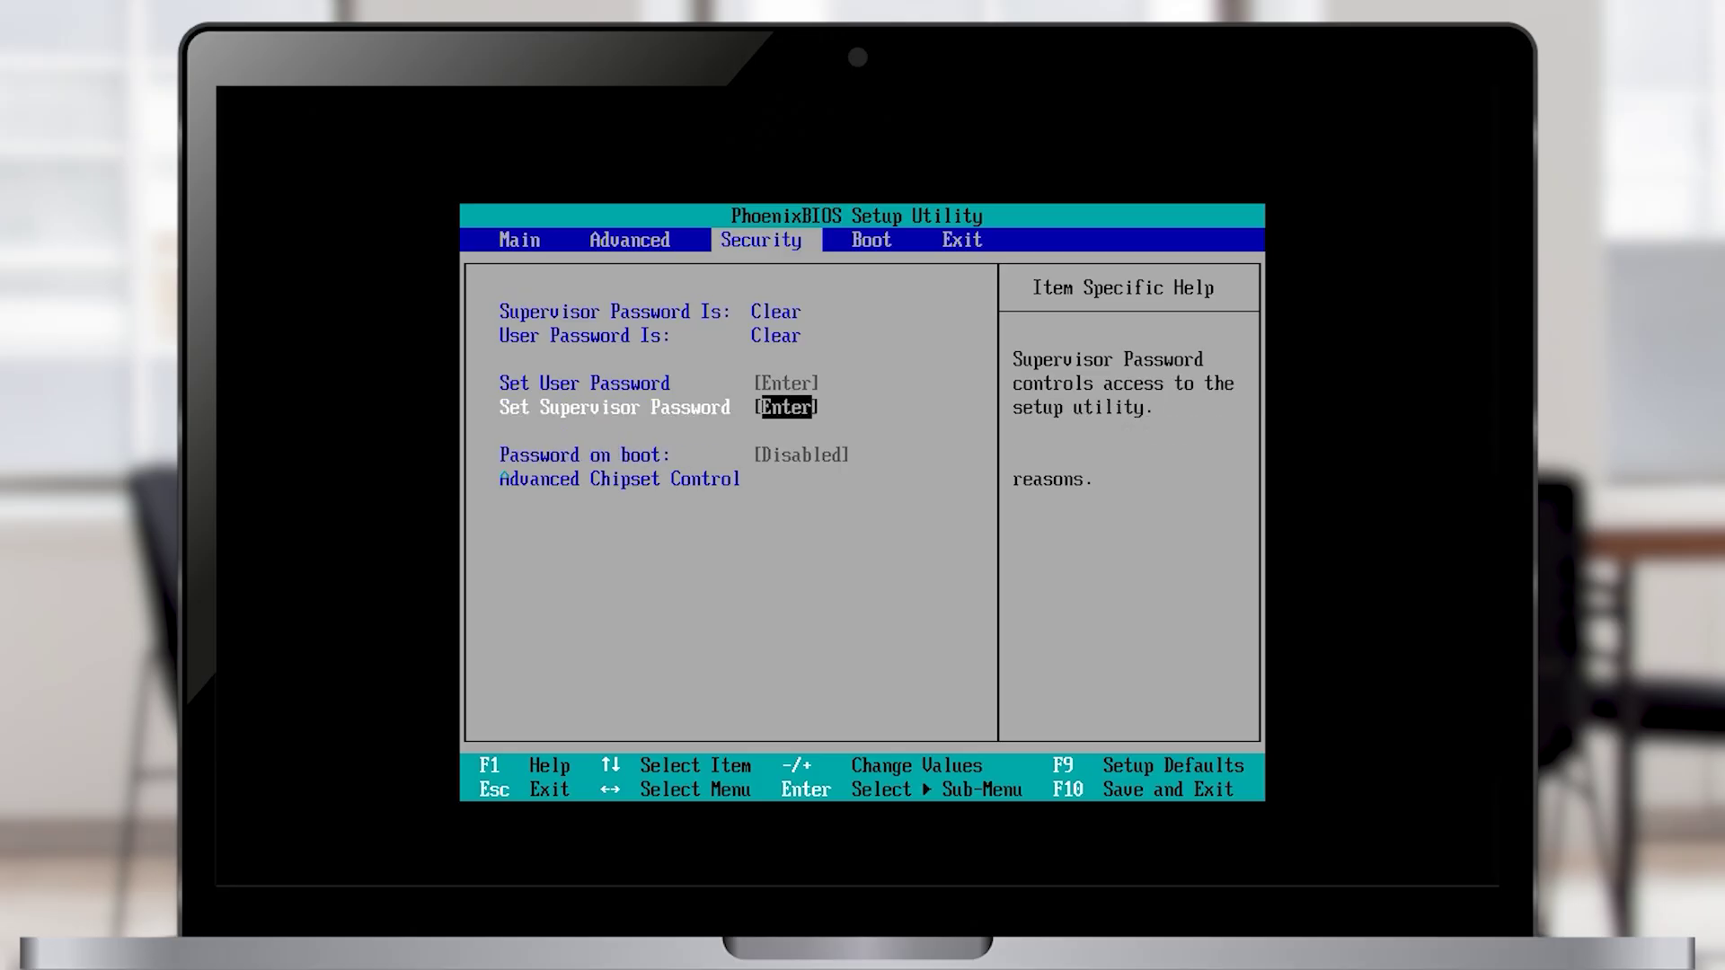
key(Right)
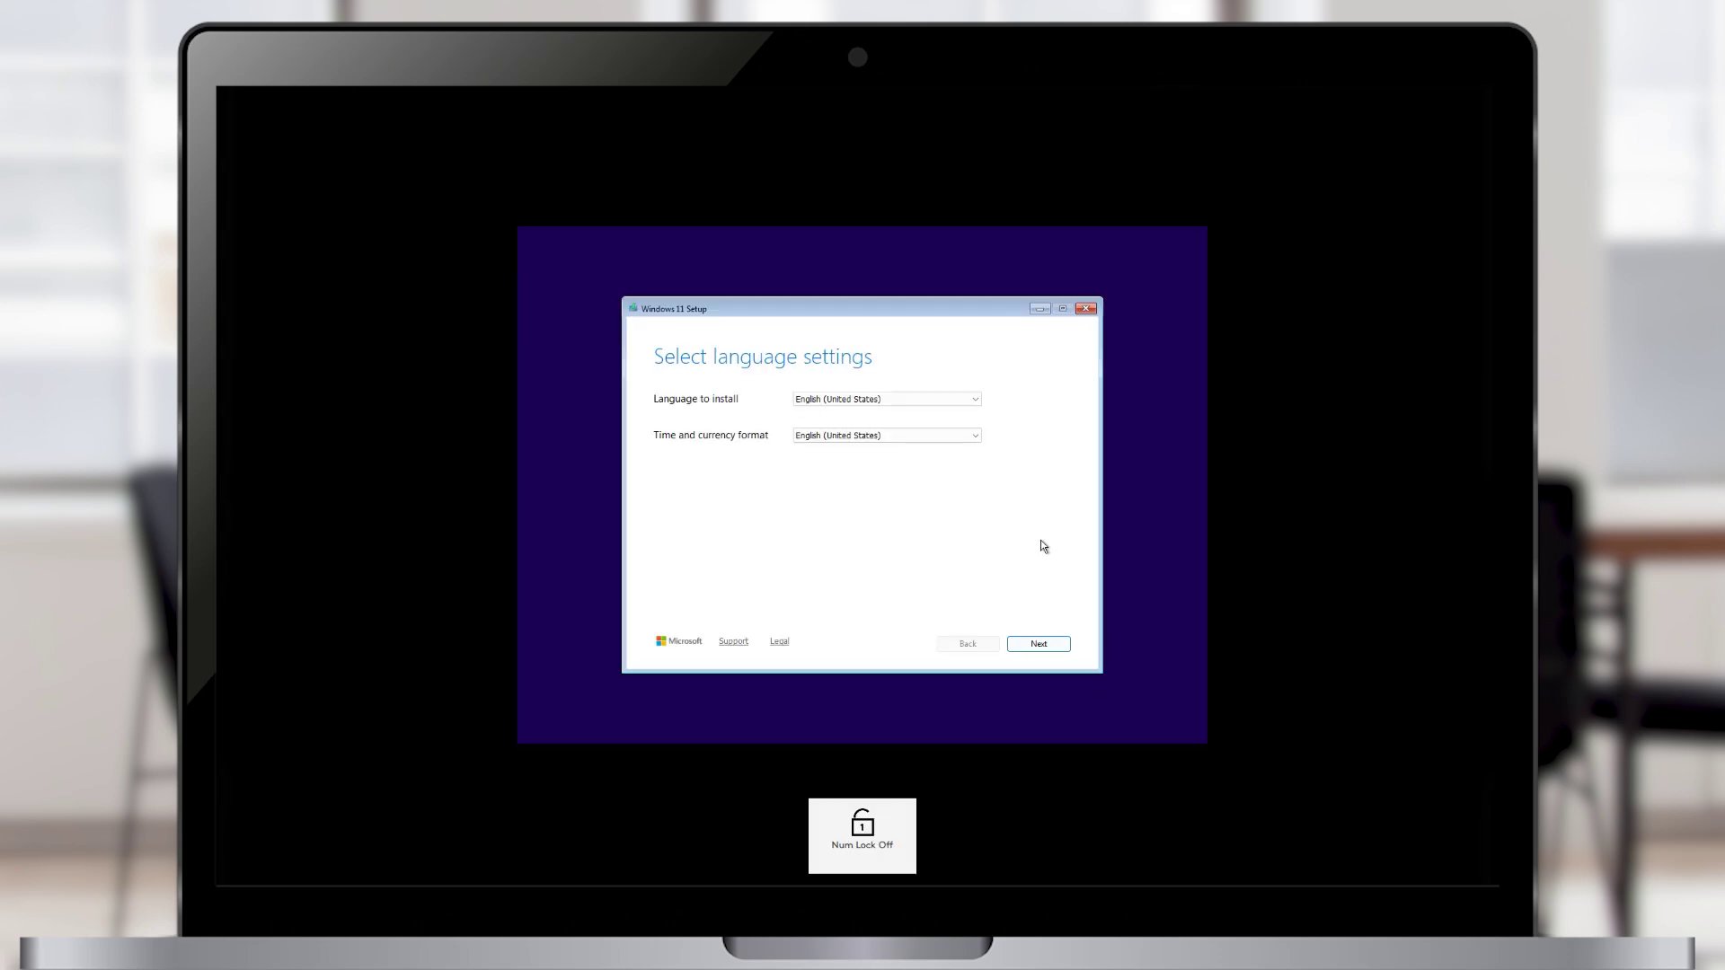
- Accept English (United States) and the US keyboard in Windows 11 Setup and choose to repair the PC
click(1040, 645)
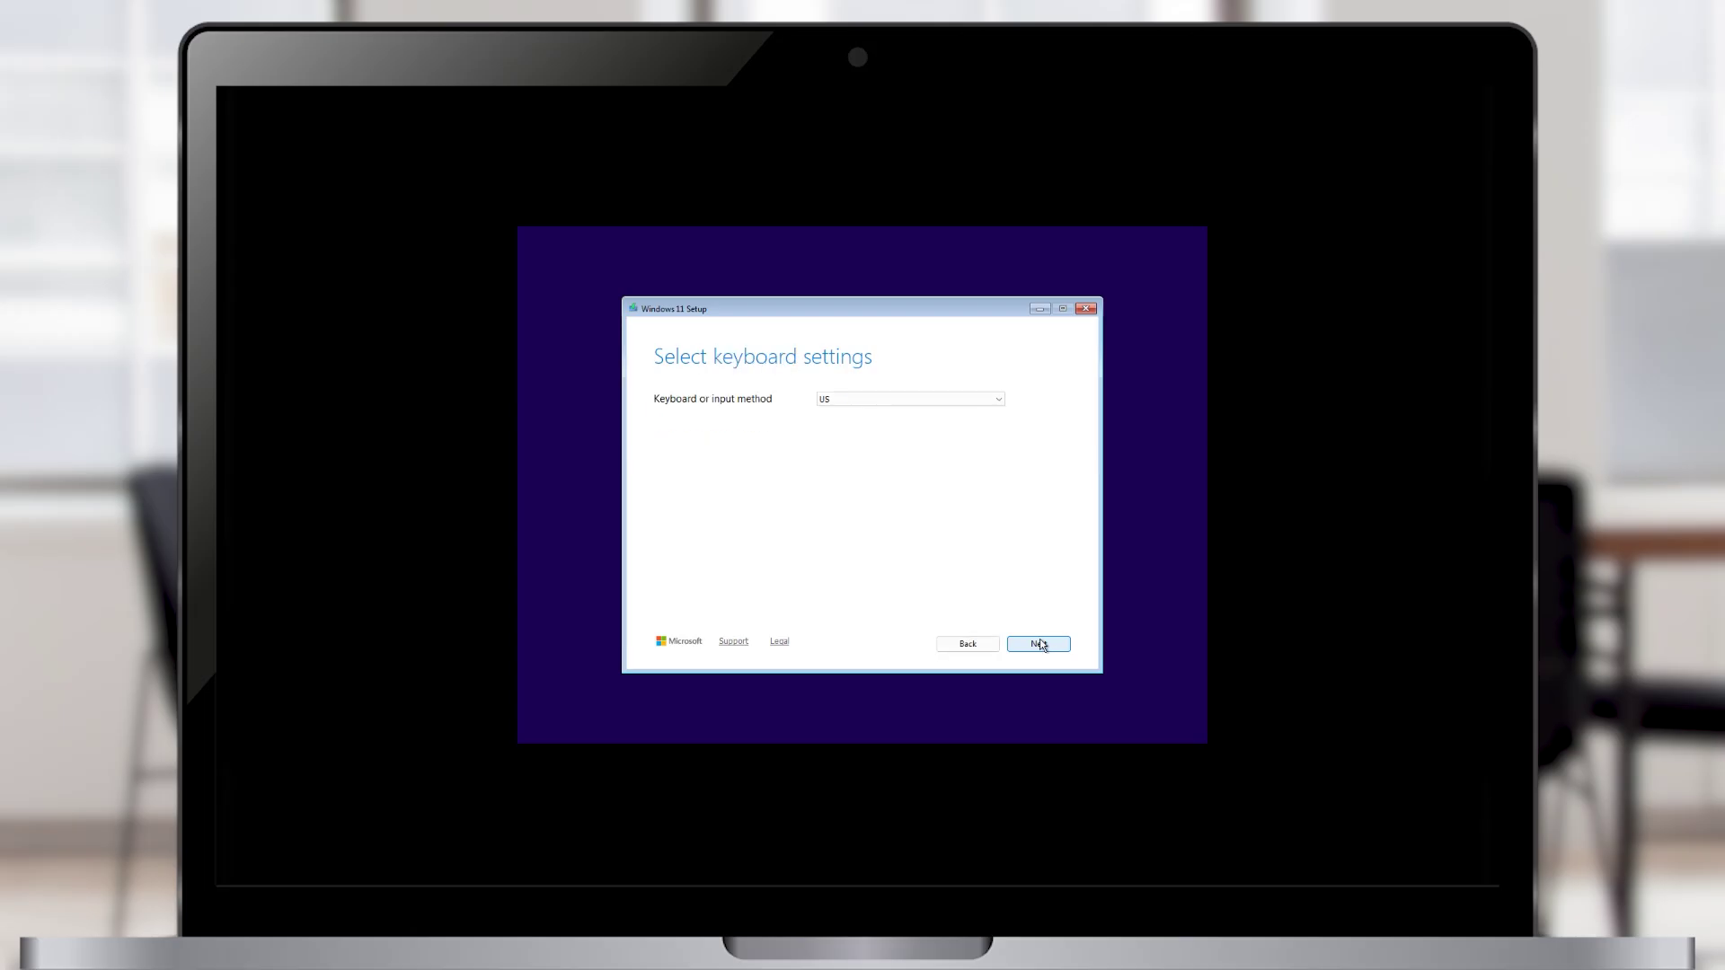
click(1040, 645)
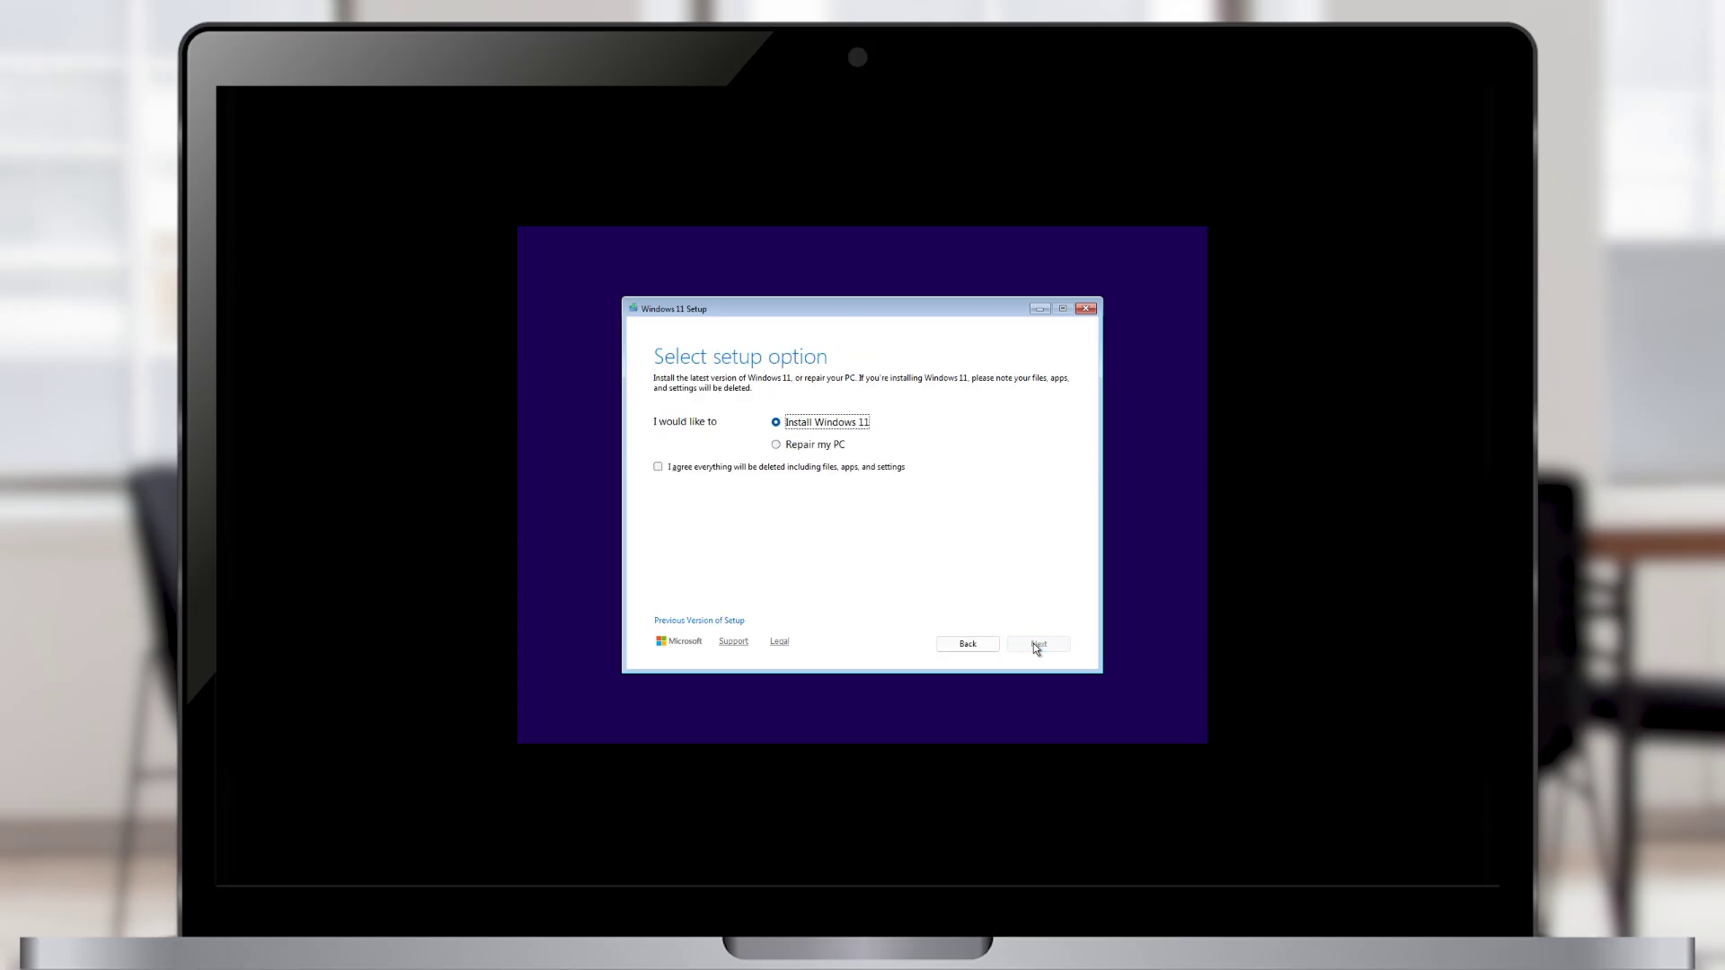
click(776, 445)
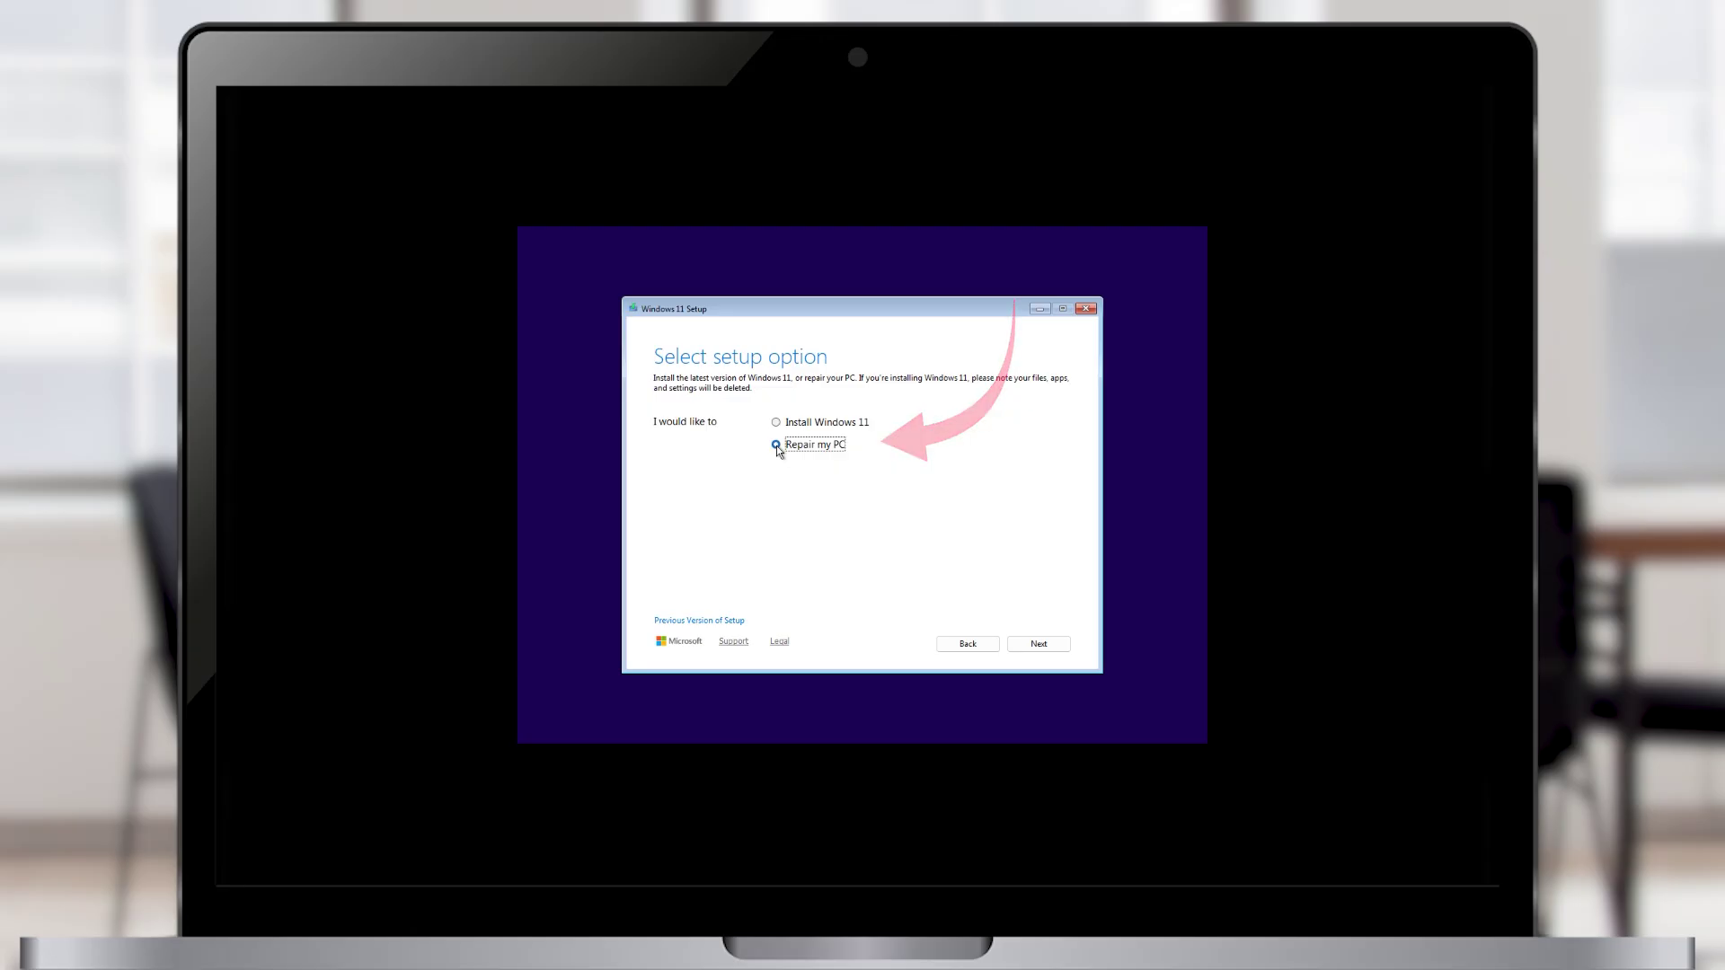
click(1039, 644)
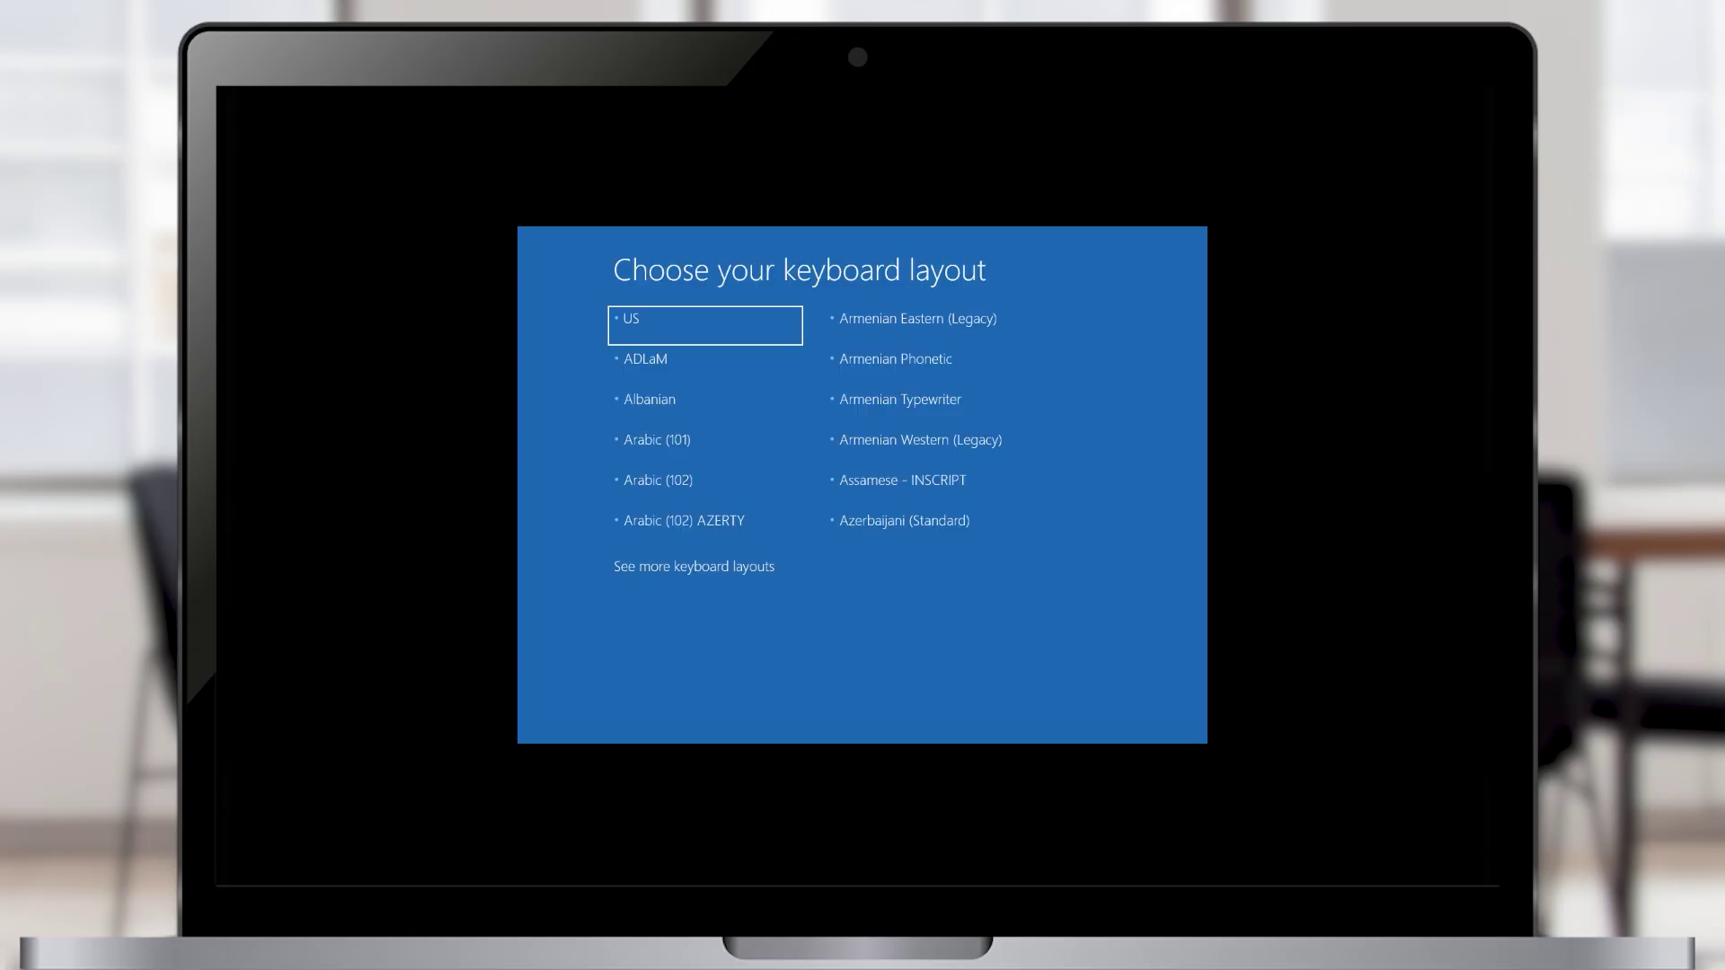
- Choose the US keyboard layout and open the advanced troubleshooting options
click(684, 330)
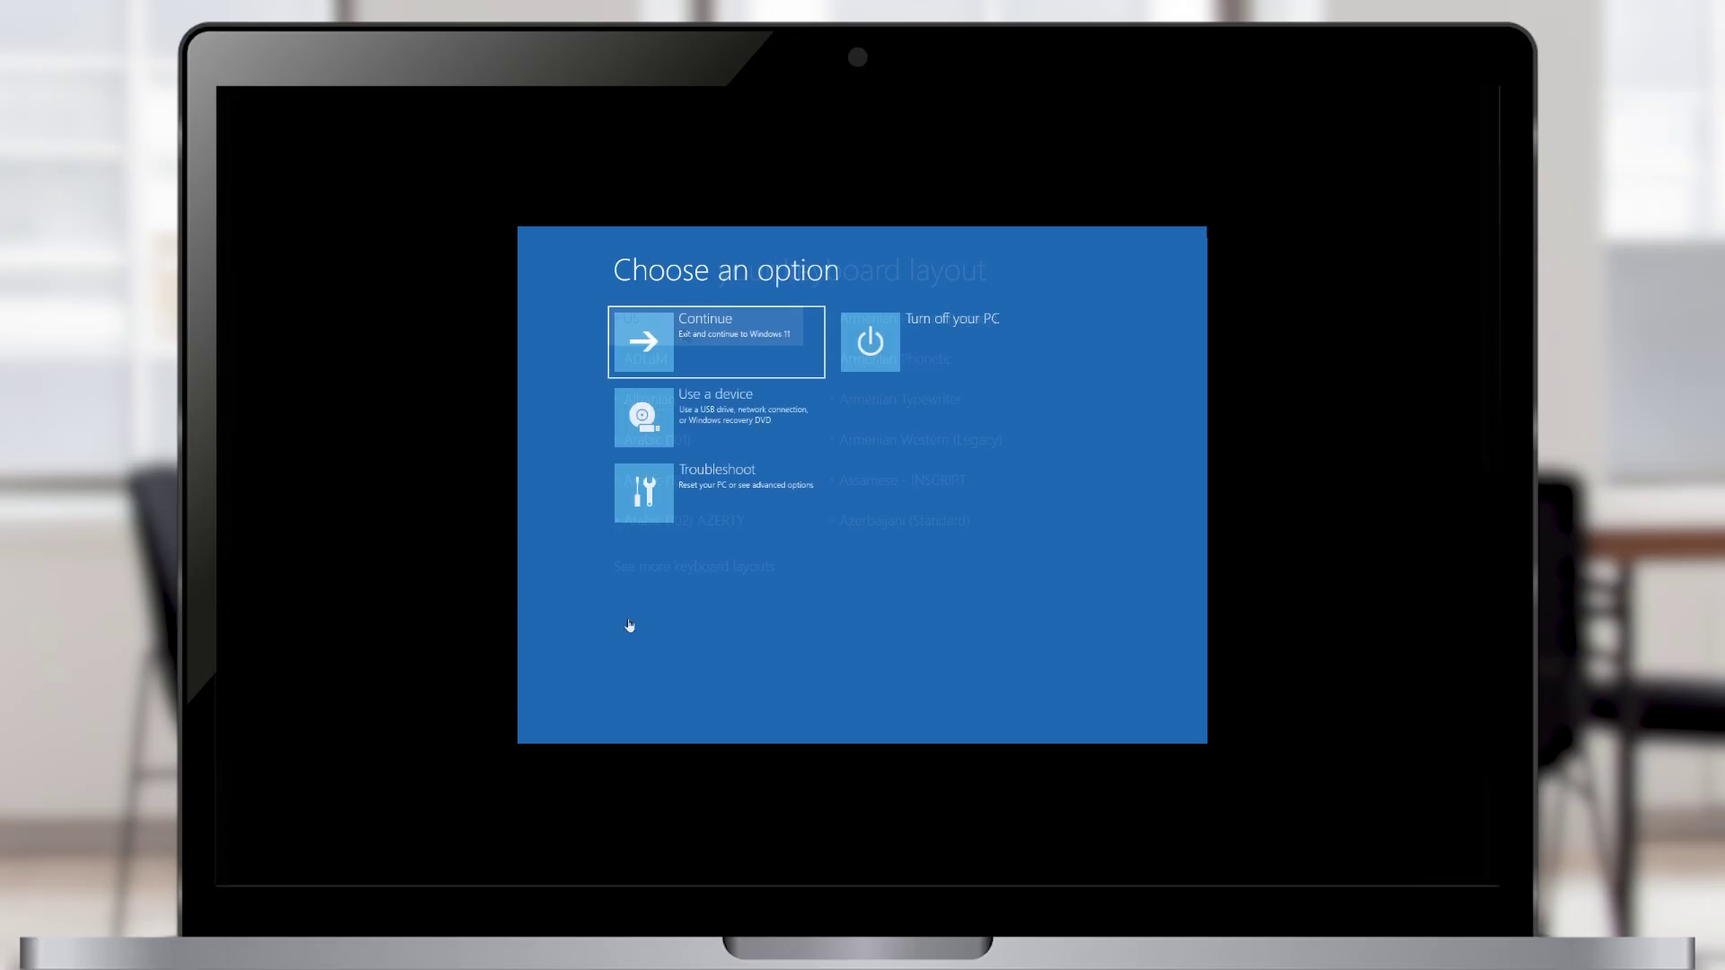
click(646, 493)
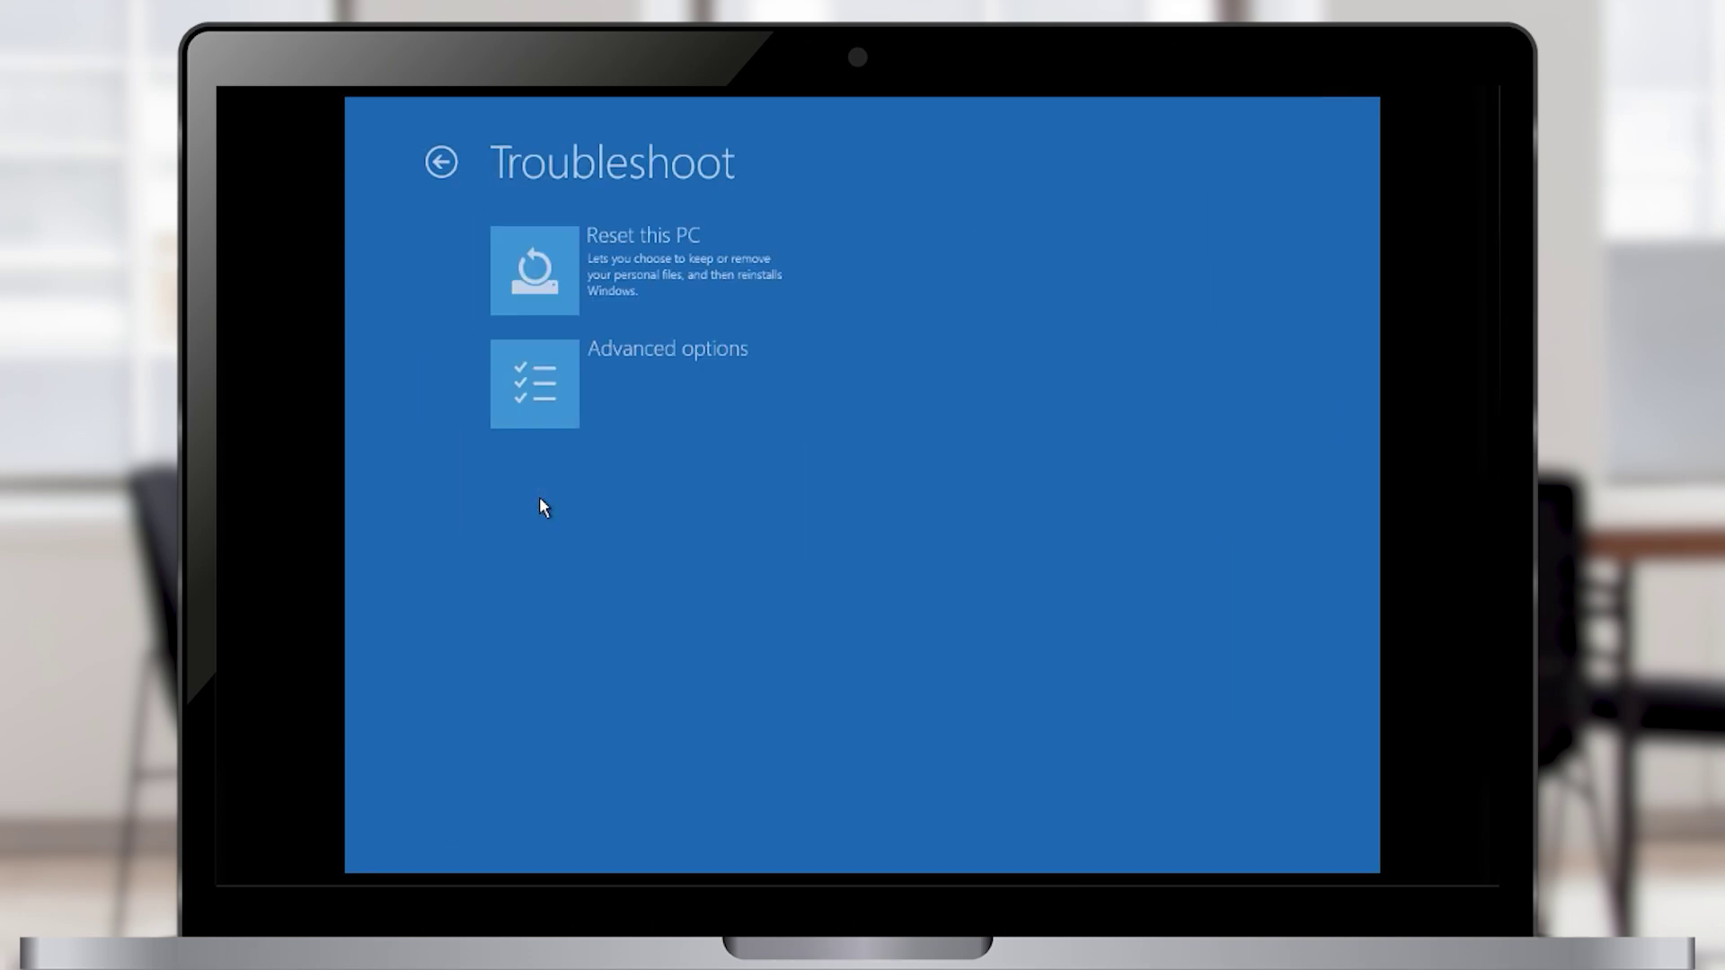
click(530, 396)
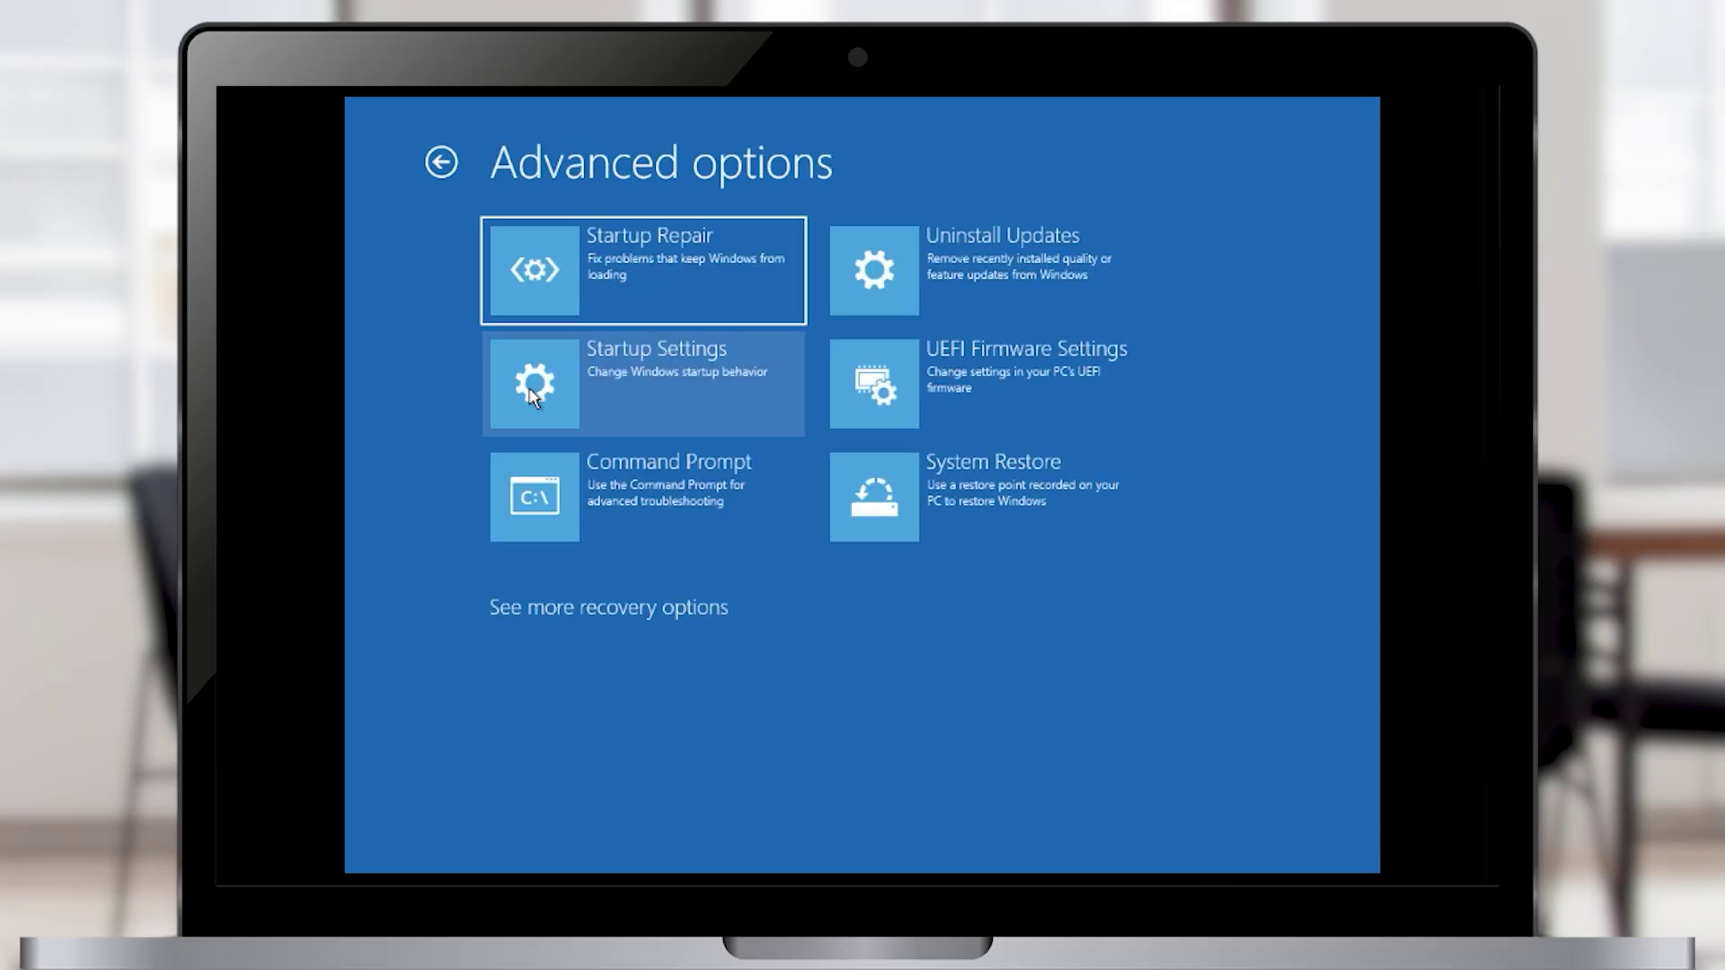
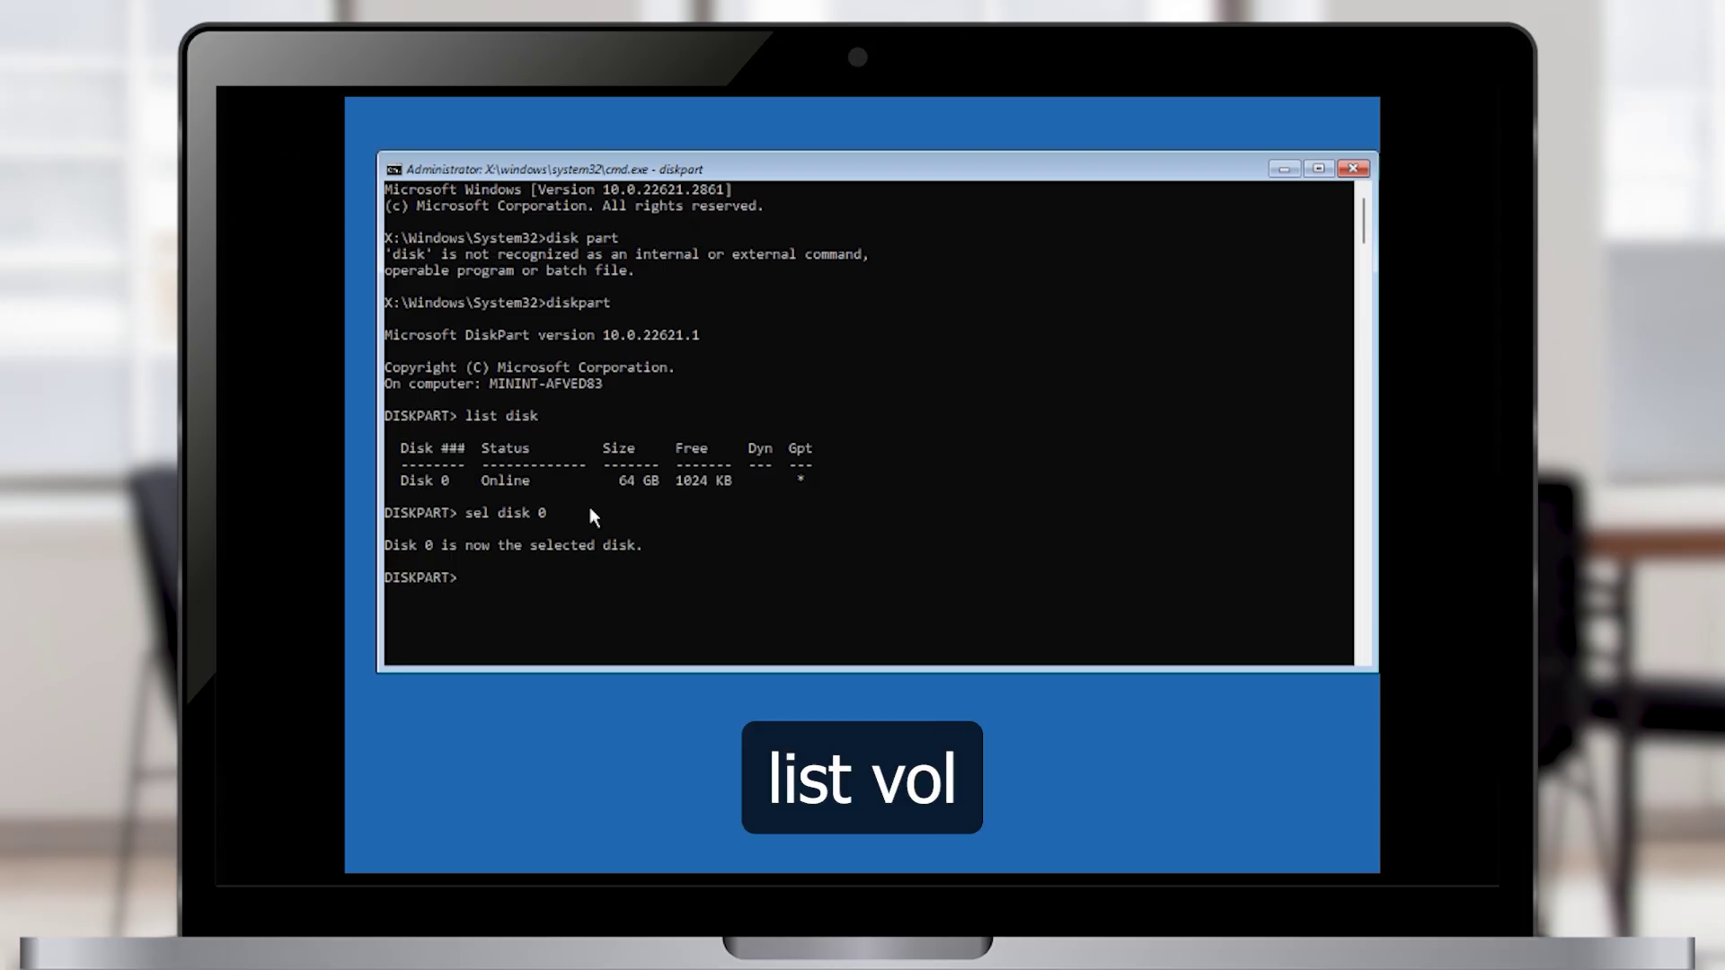
- List the volumes in DiskPart and select volume 2, the 100 MB FAT32 EFI partition
text(list vol)
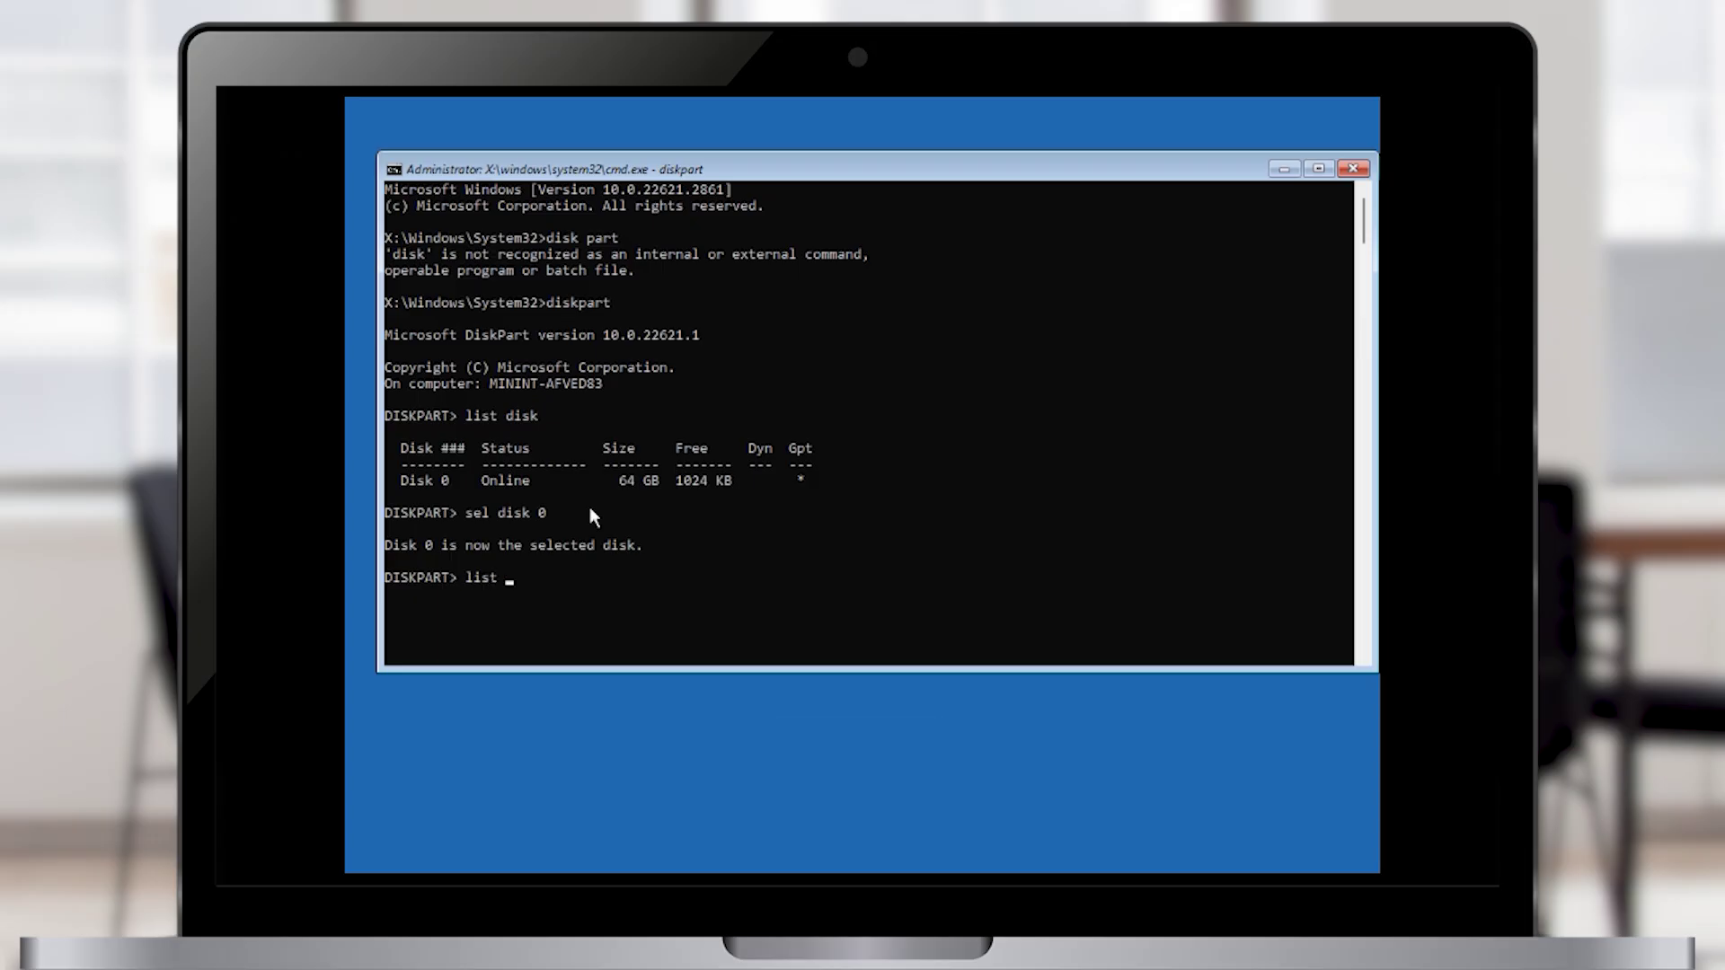
key(Return)
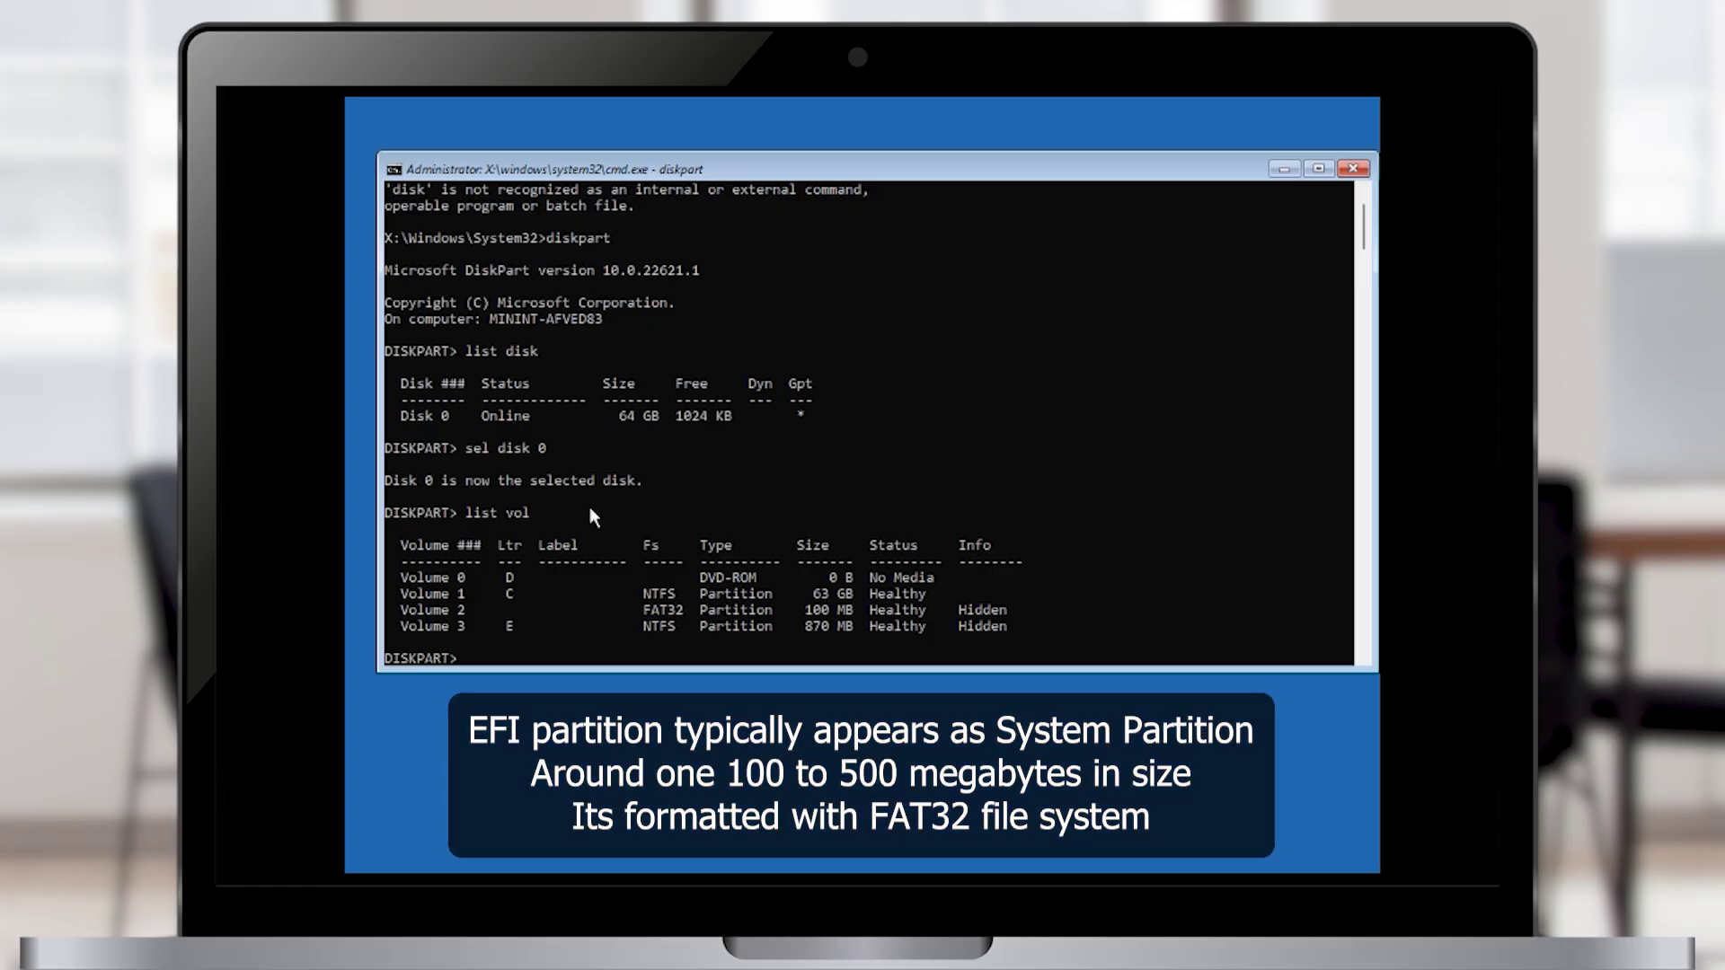
drag(458, 611, 1010, 615)
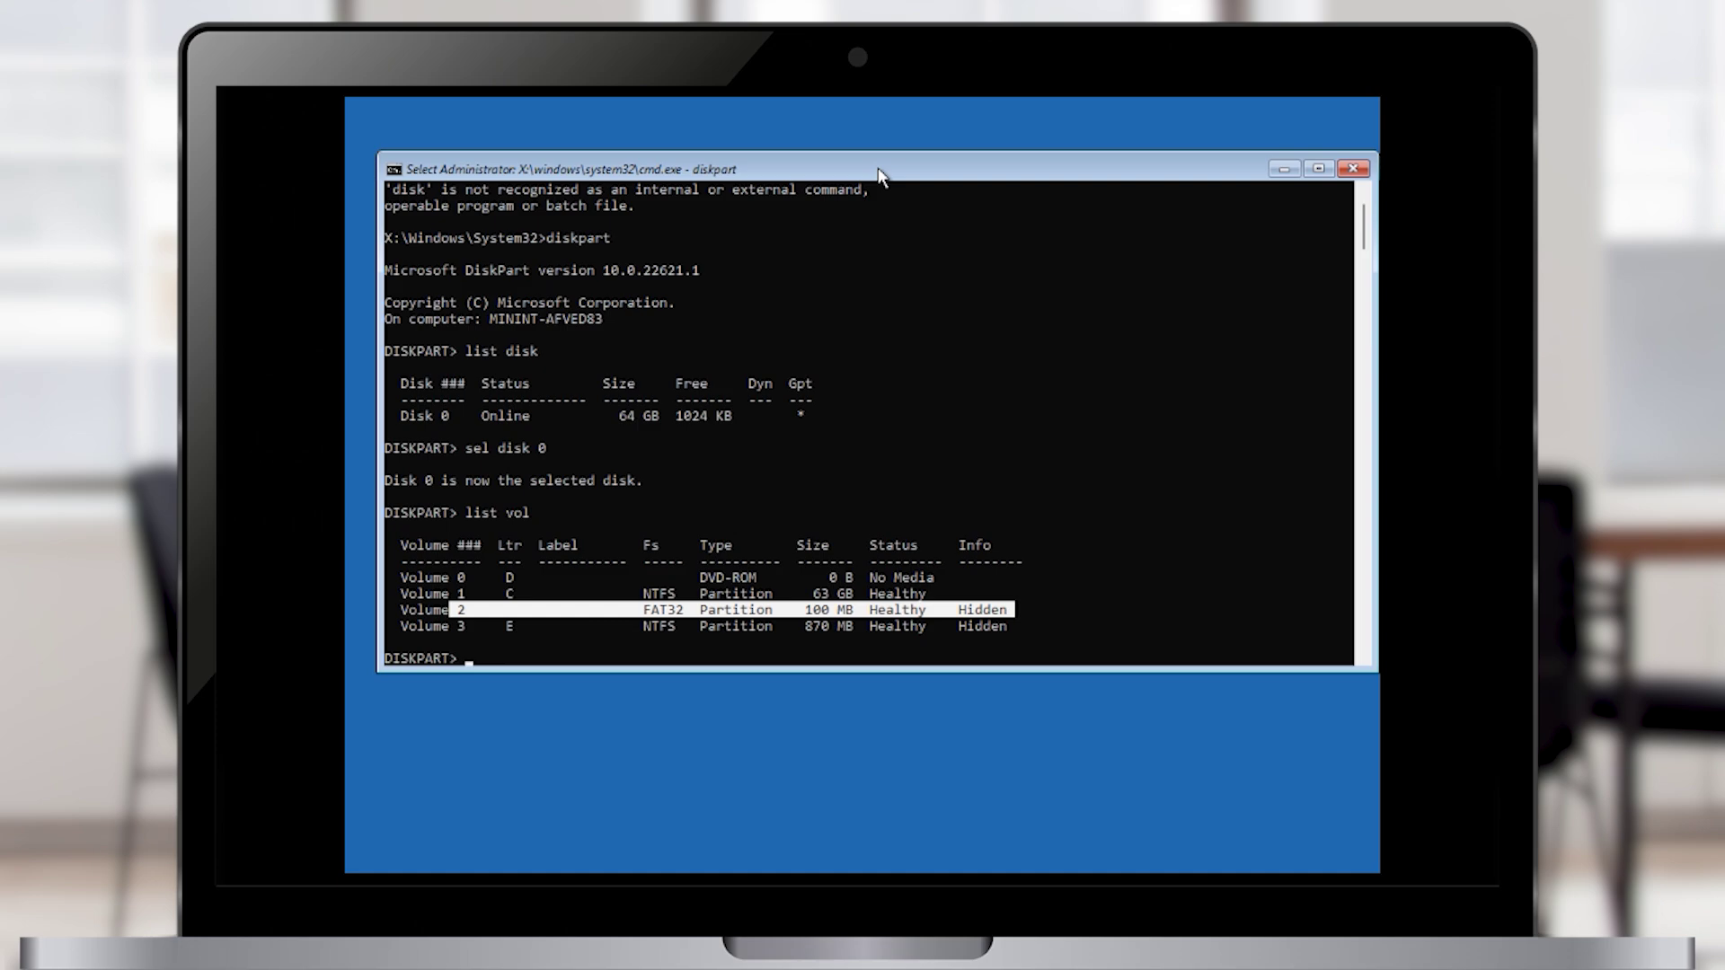
key(Escape)
text(sel vol 2)
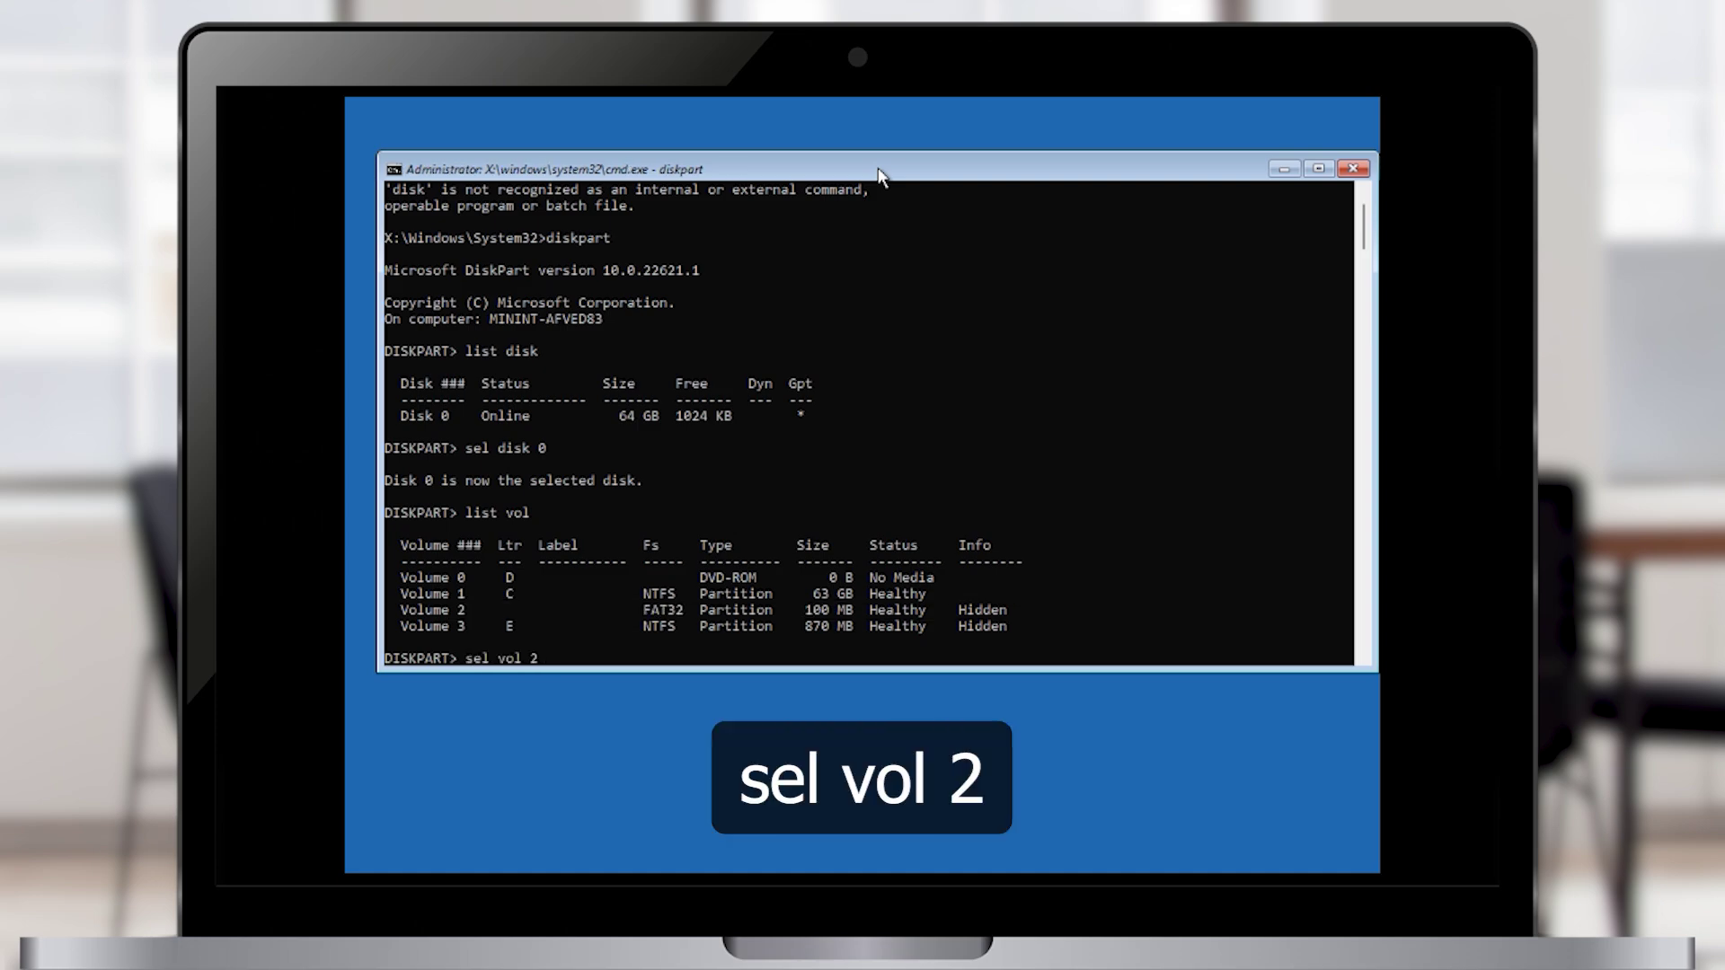
key(Return)
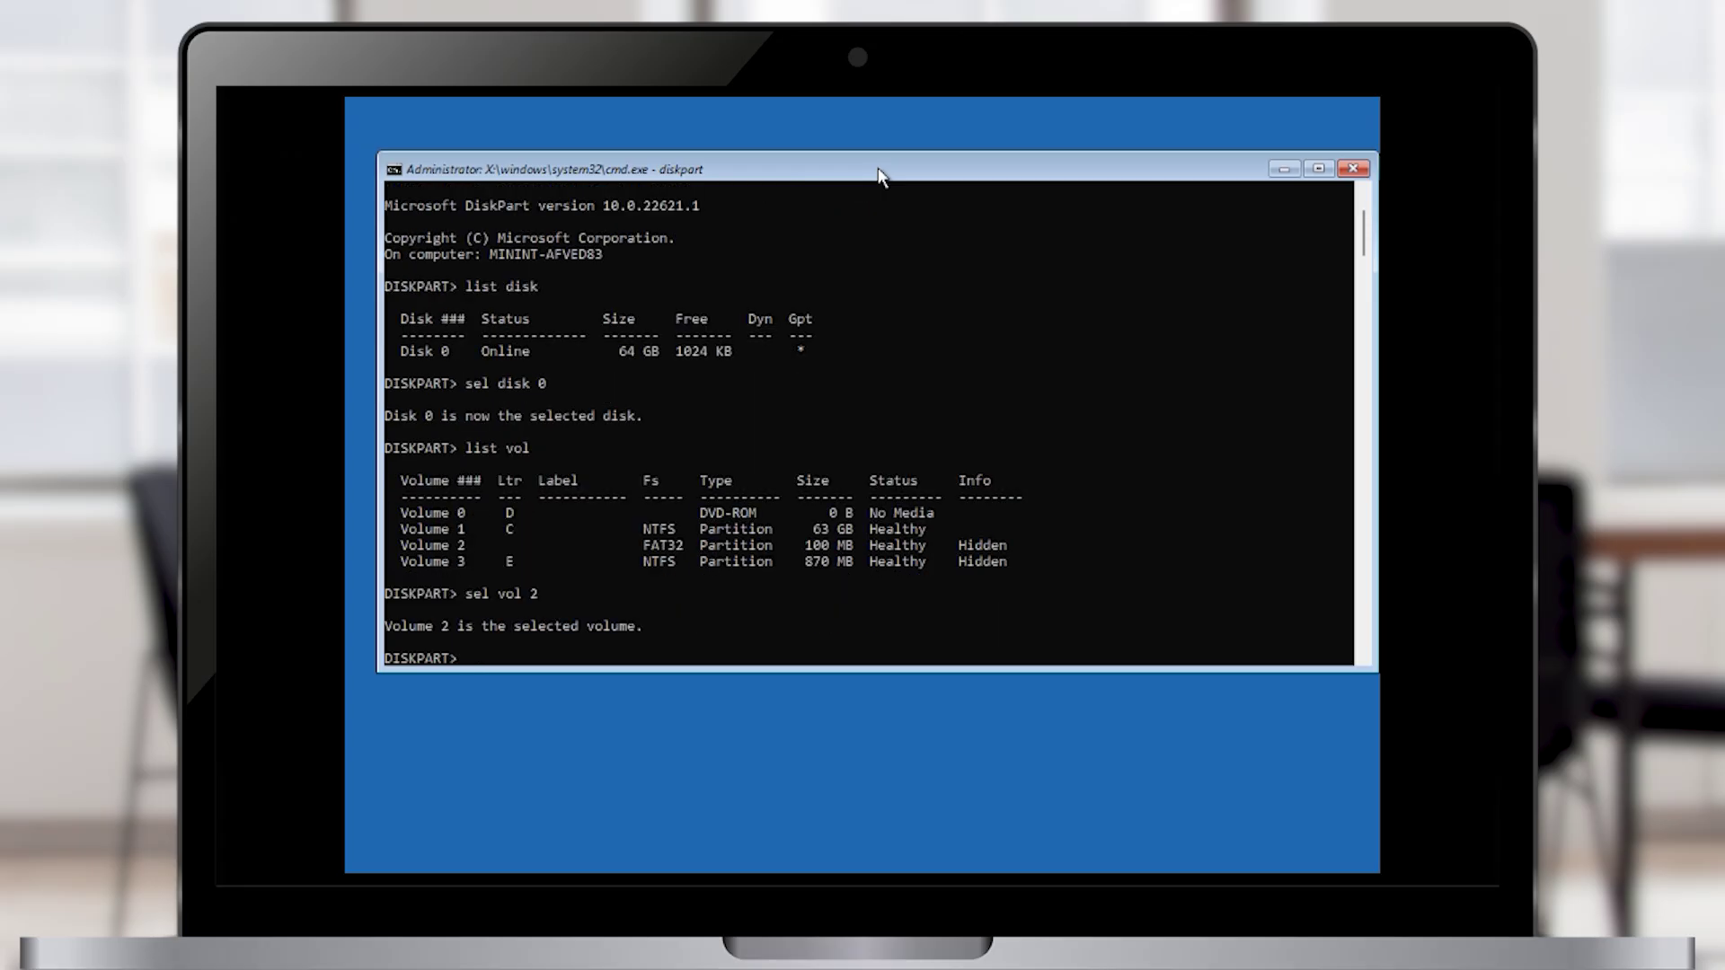
- Assign drive letter V to the selected volume and list the volumes again to check its entry
text(assign l)
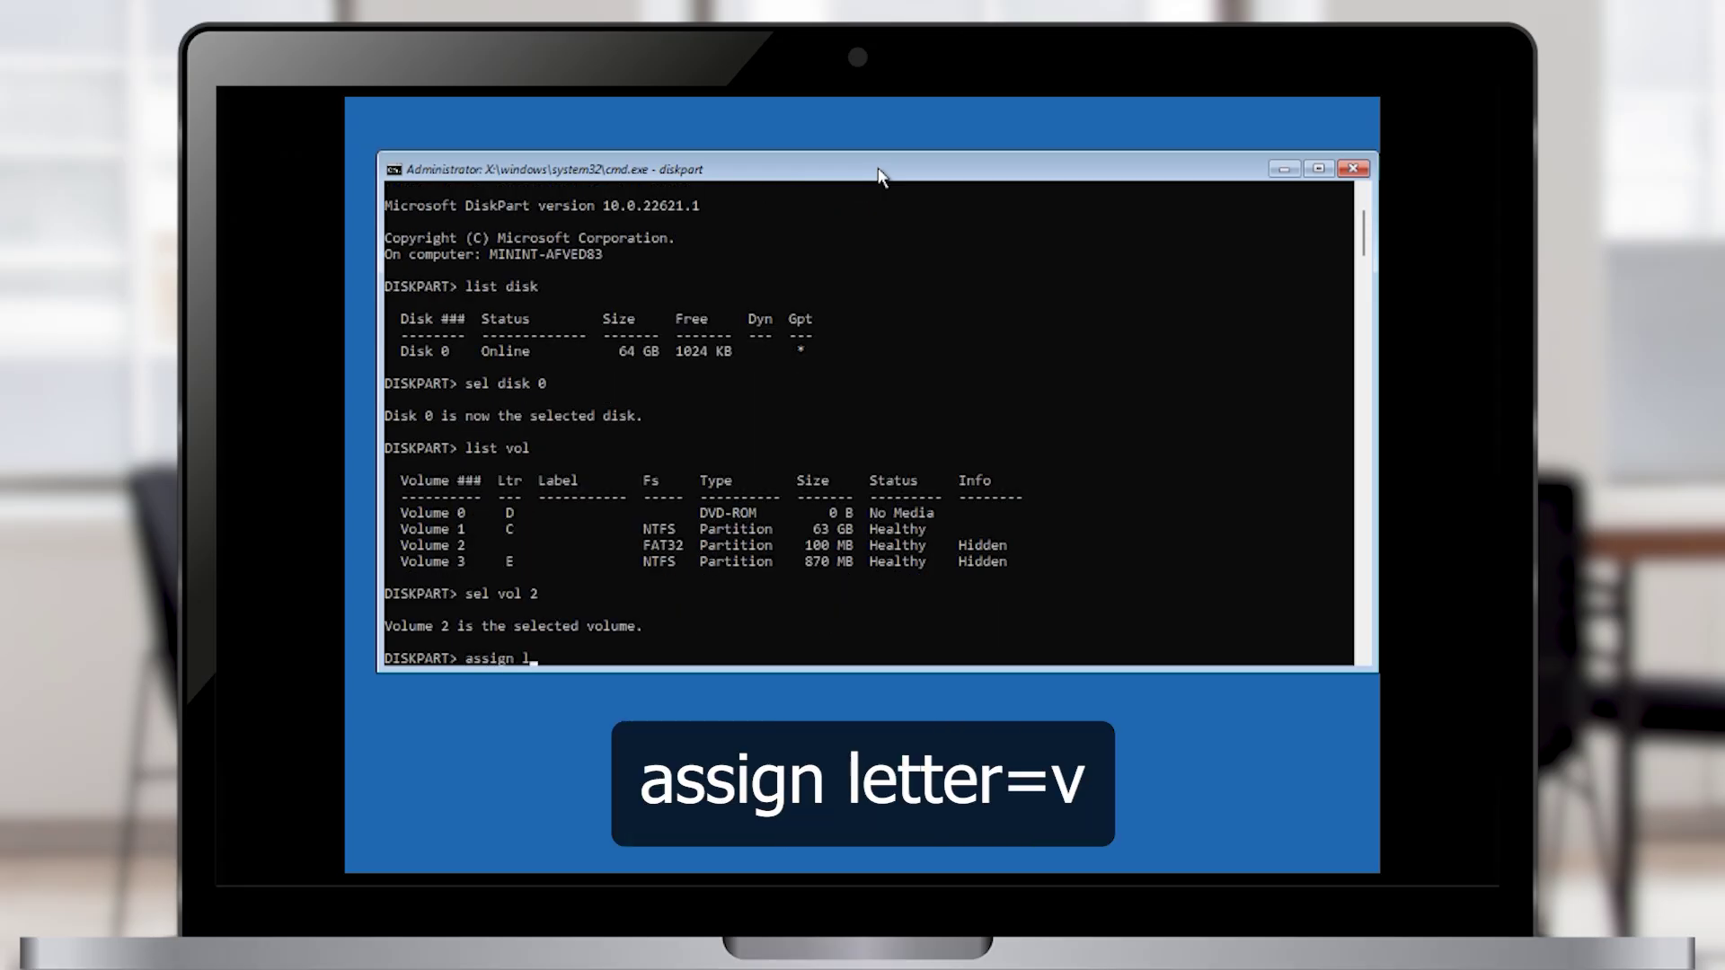
text(etter=v)
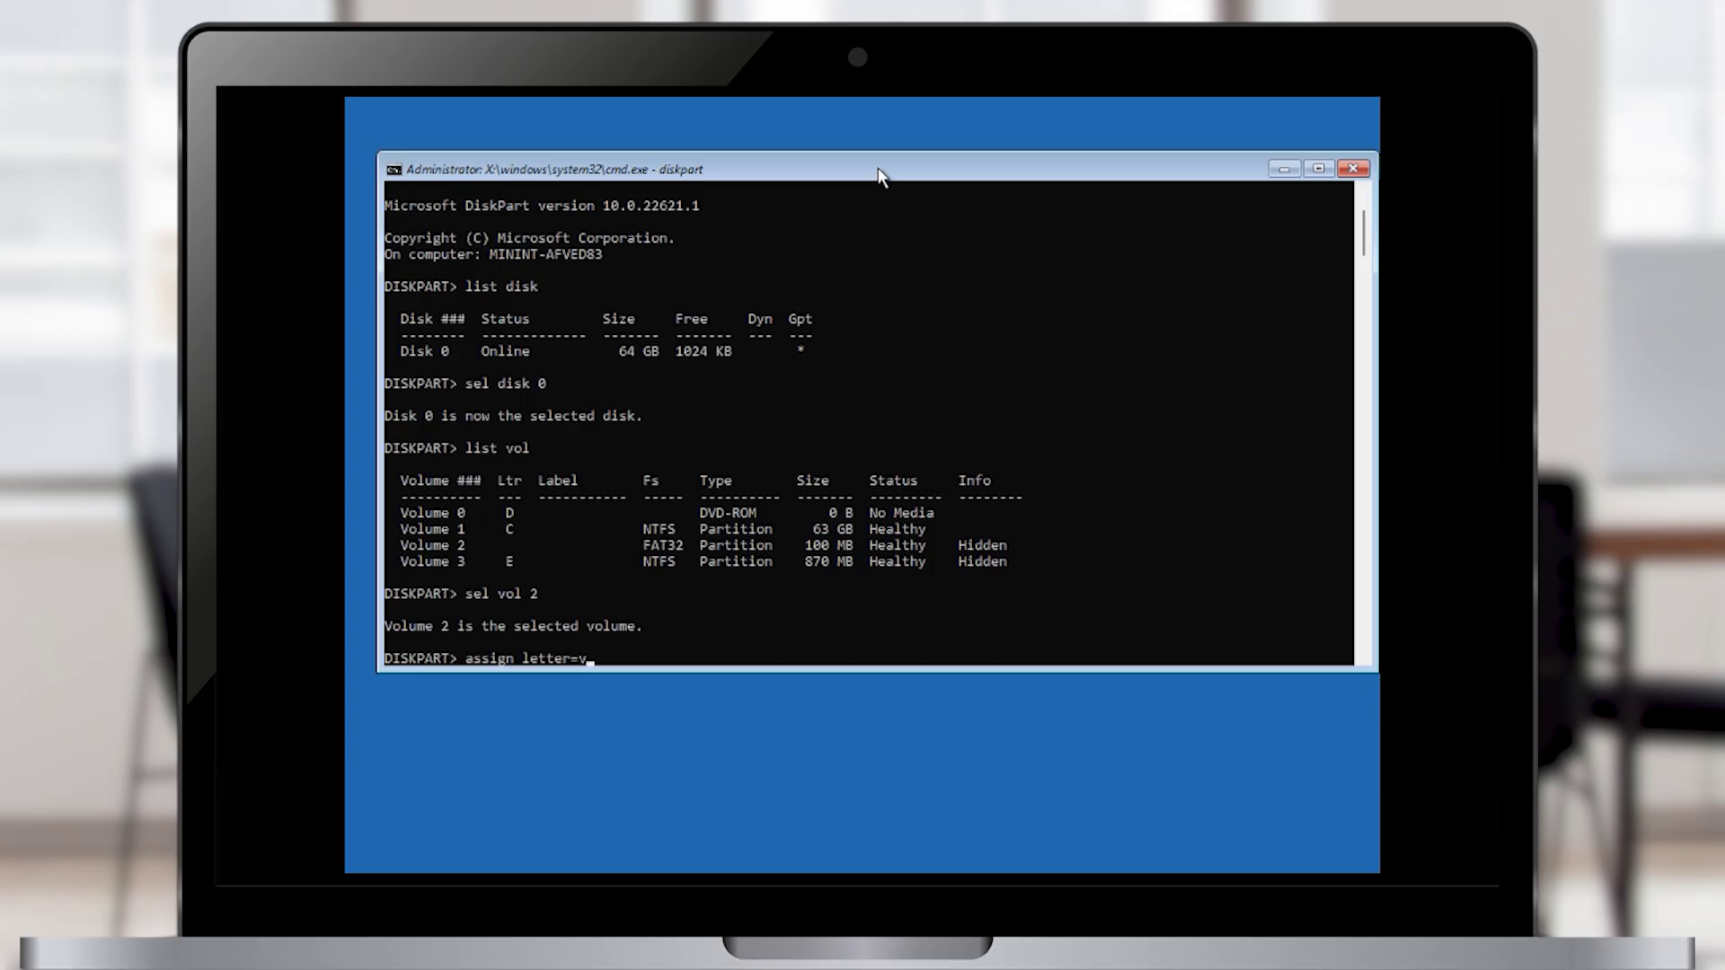
key(Return)
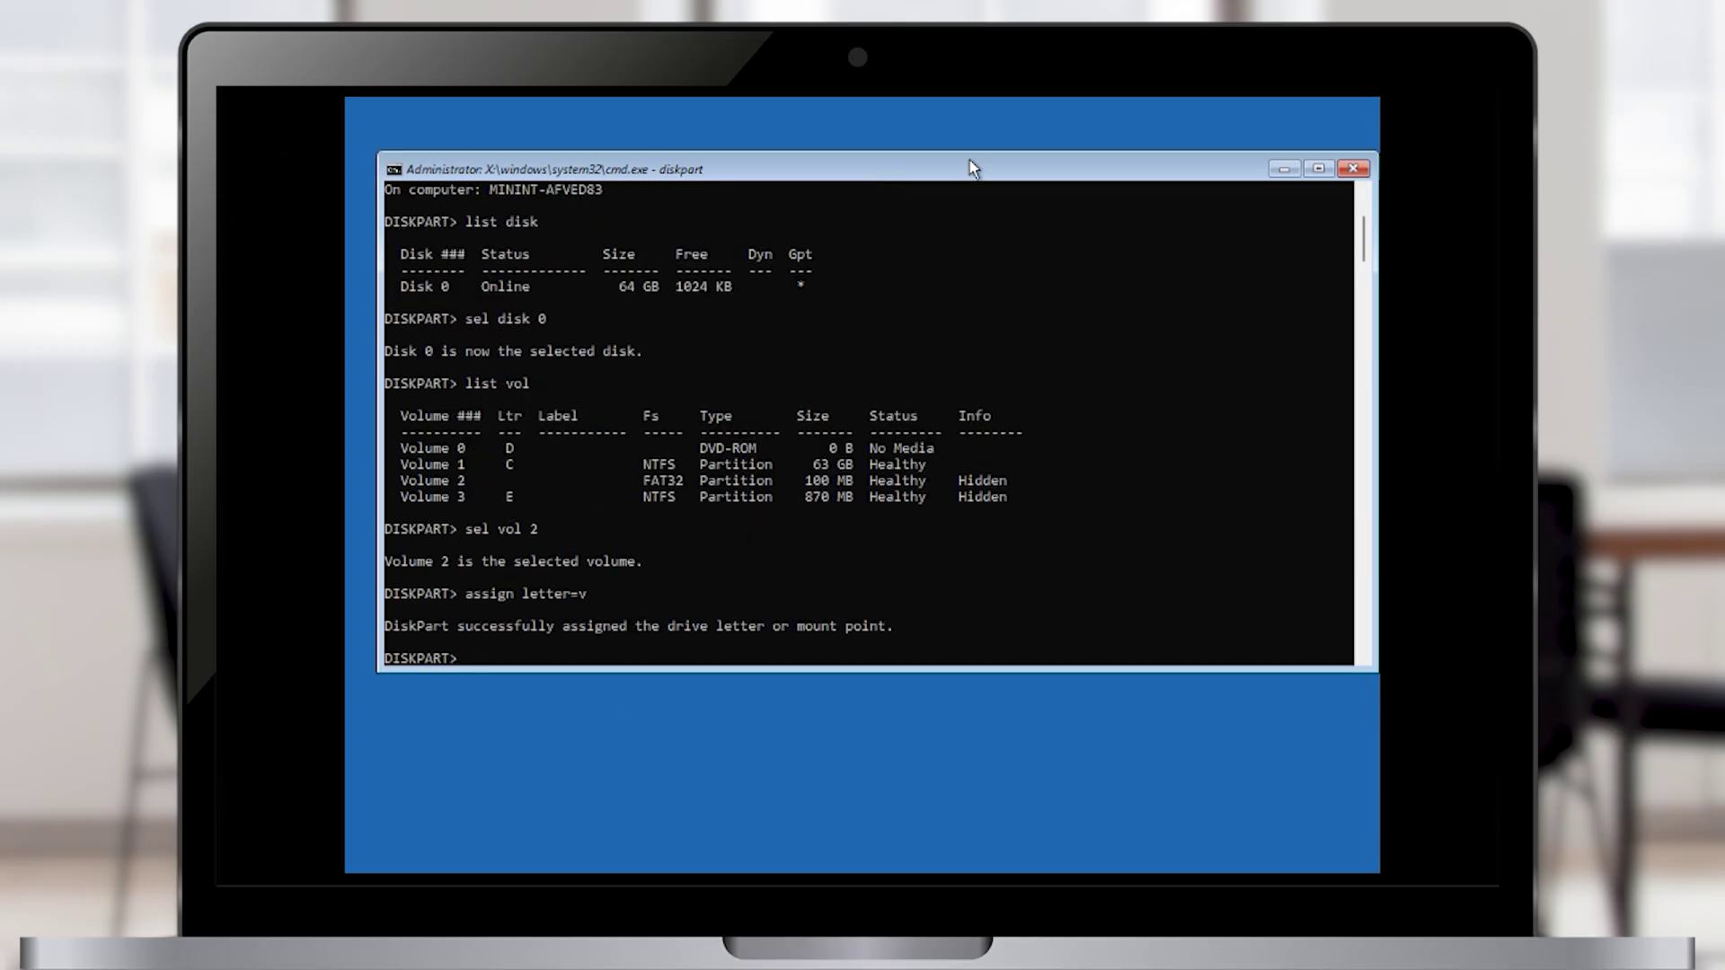
text(list vol)
key(Return)
click(388, 610)
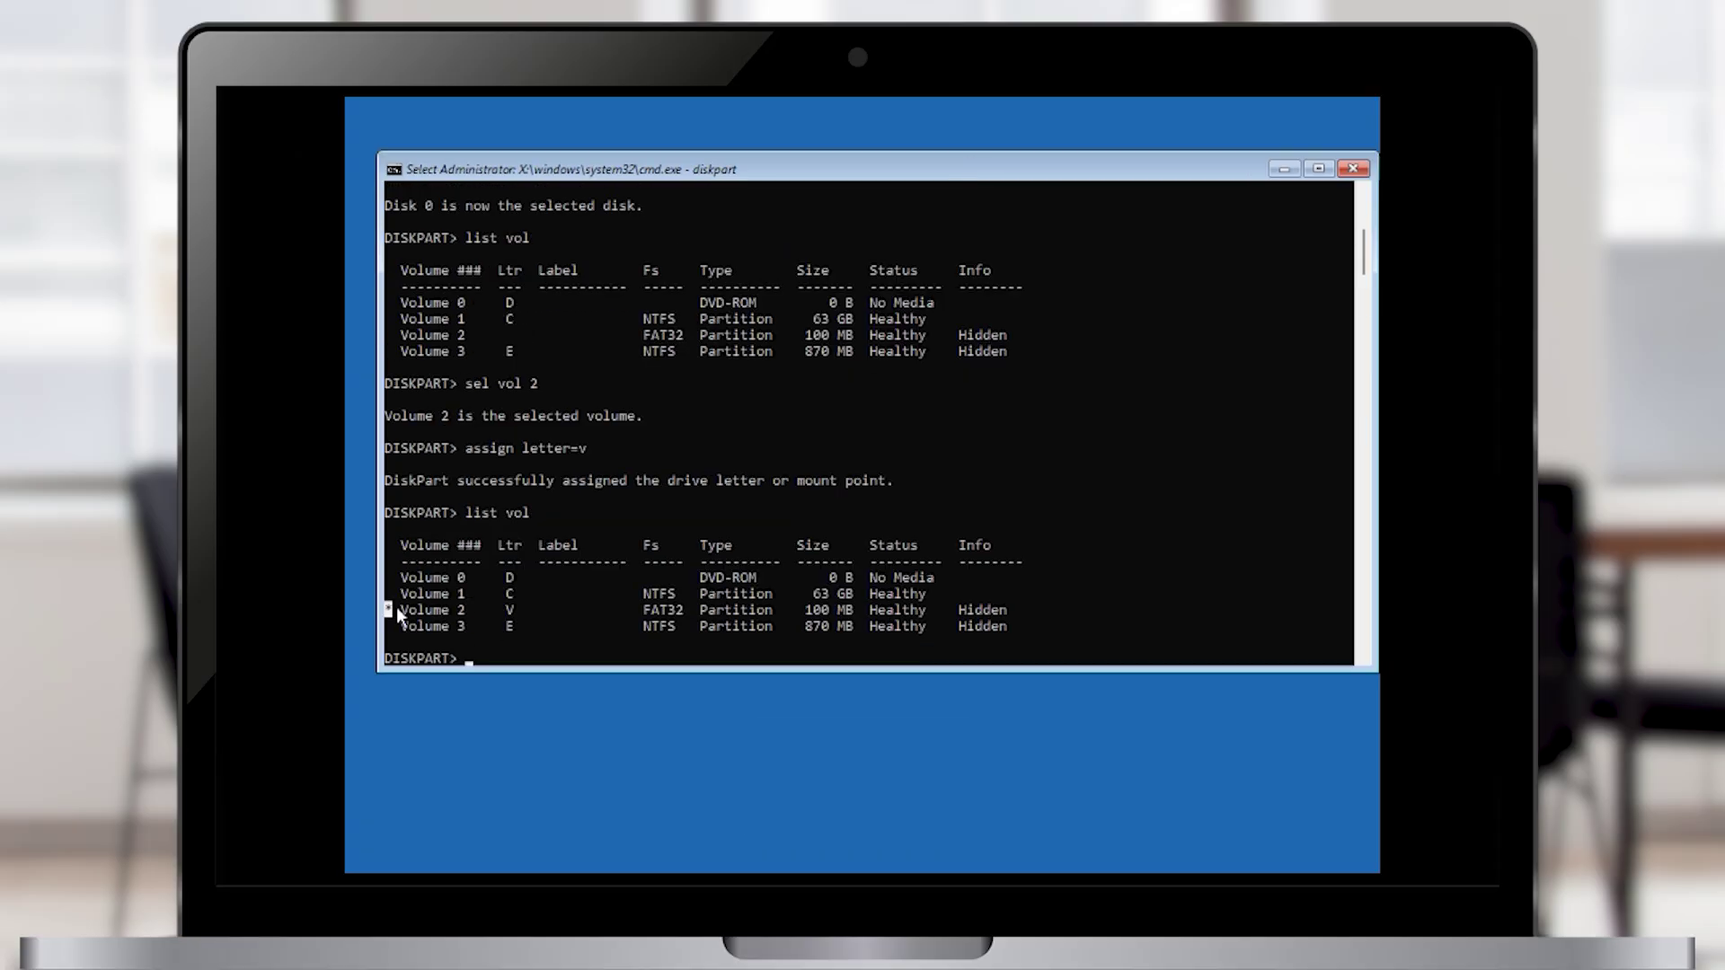
drag(467, 611, 1007, 611)
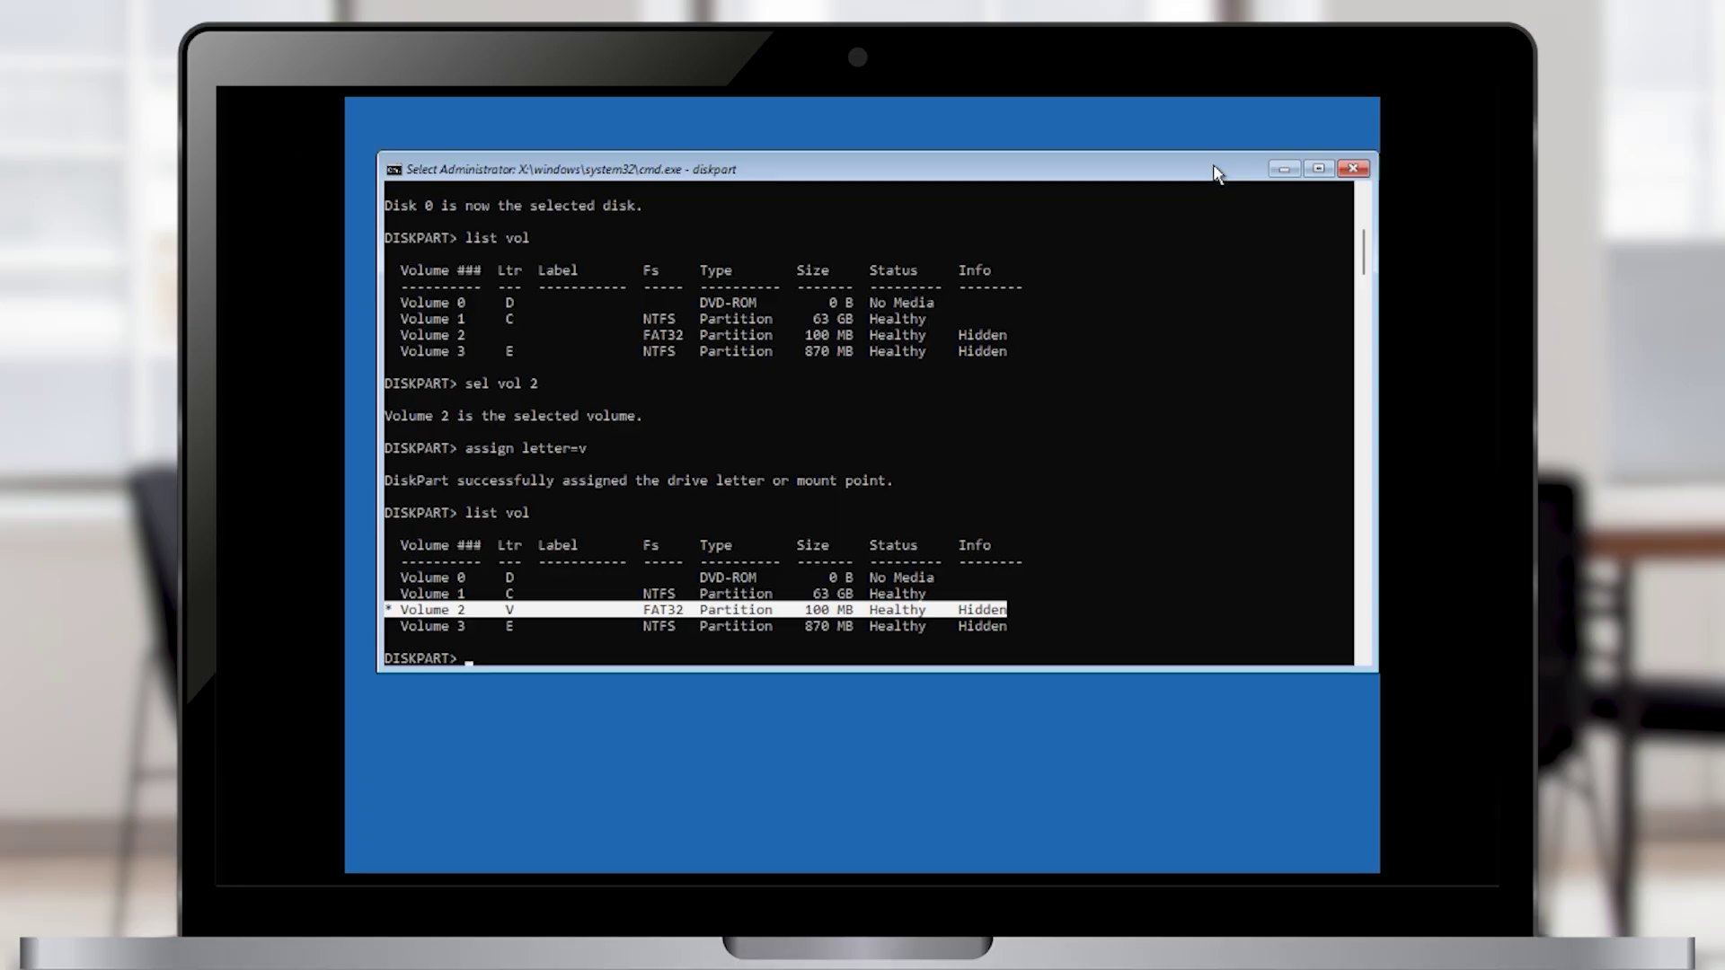
- Exit DiskPart and format drive V: with the FAT32 file system, leaving the volume label empty
key(Return)
text(exit)
key(Return)
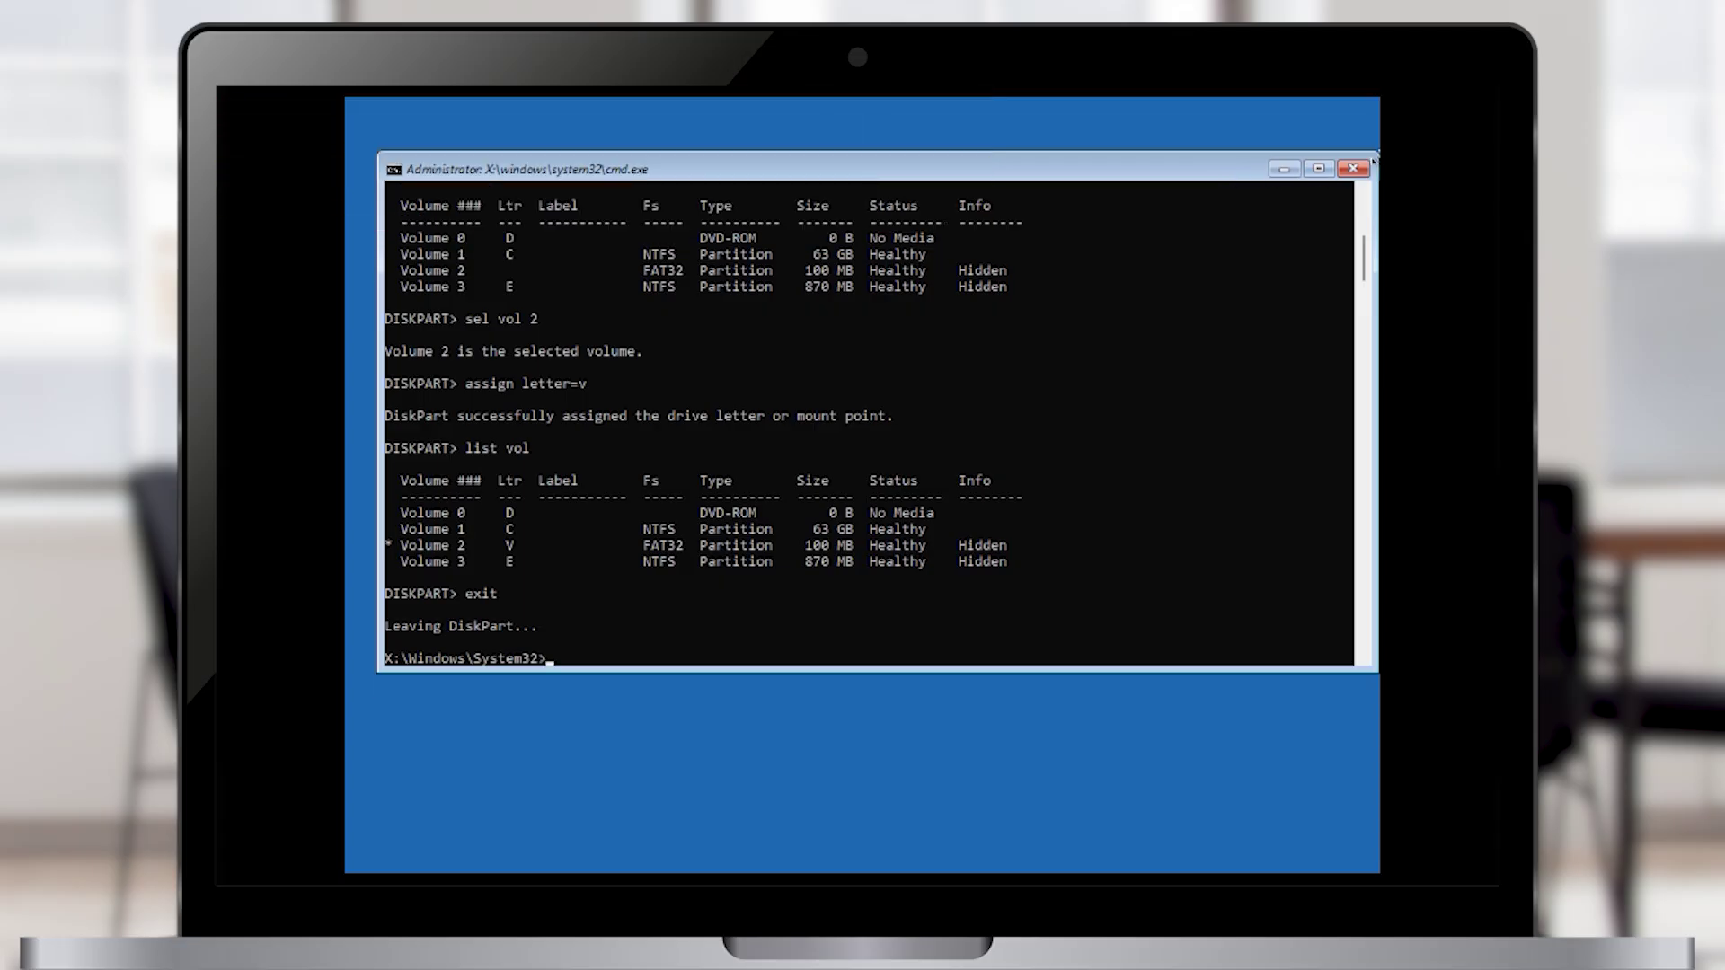
text(format)
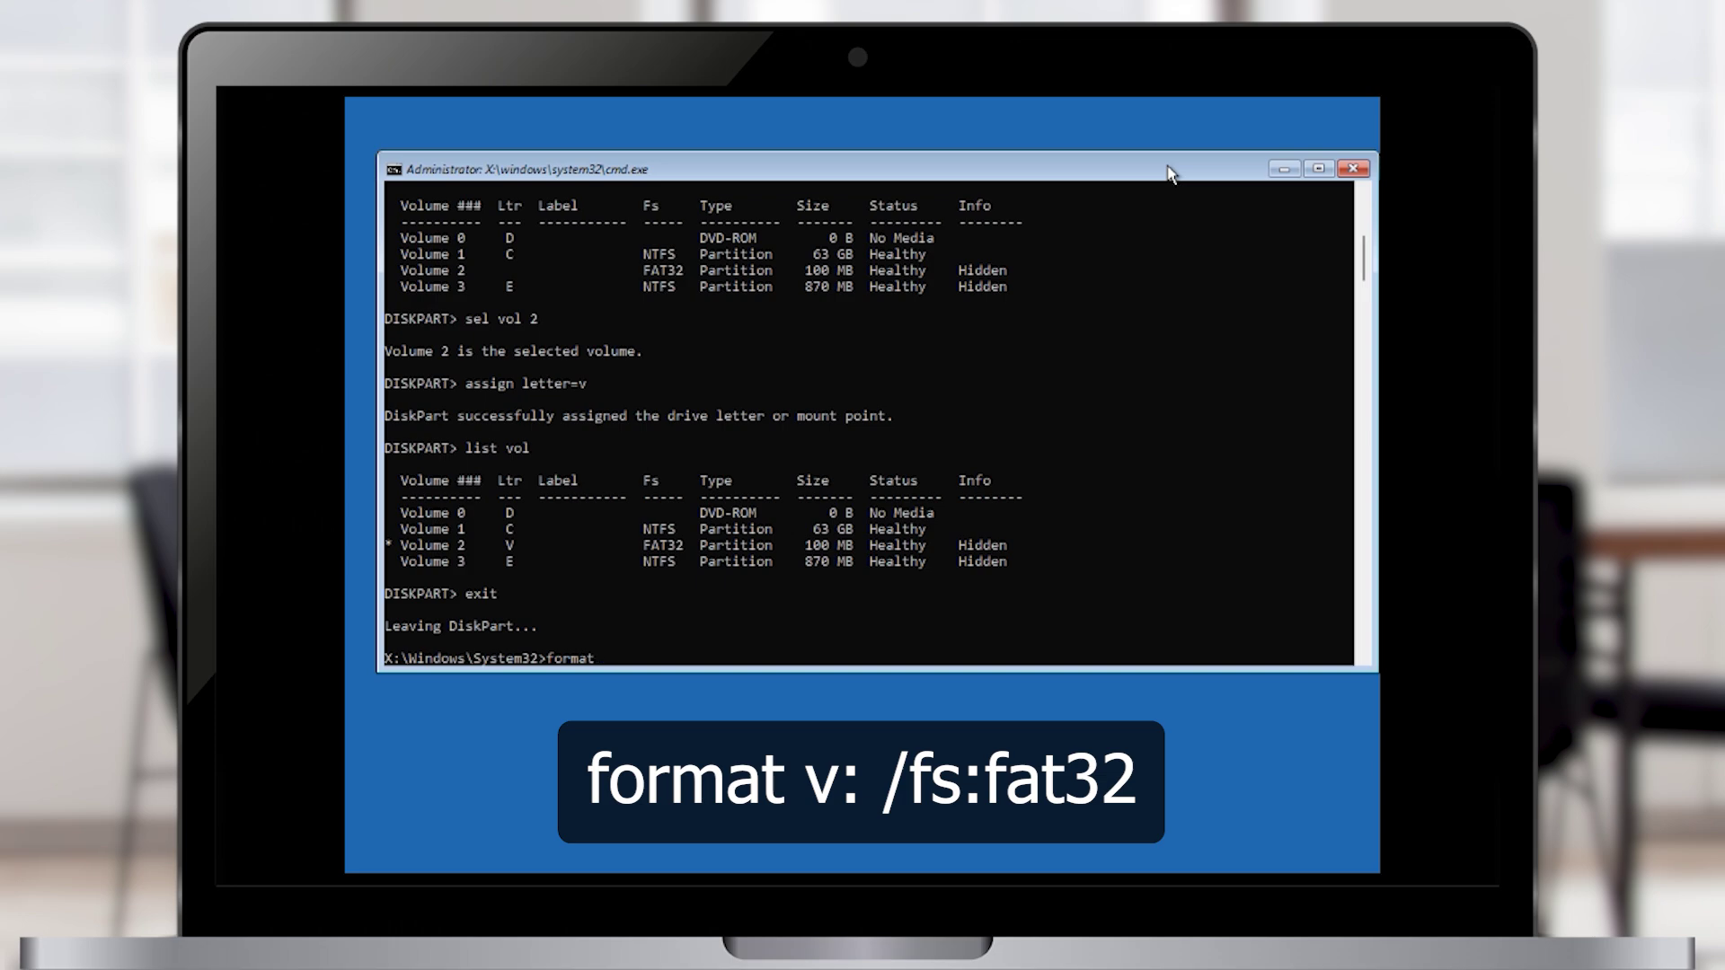
text( v: /fs:fat32)
key(Return)
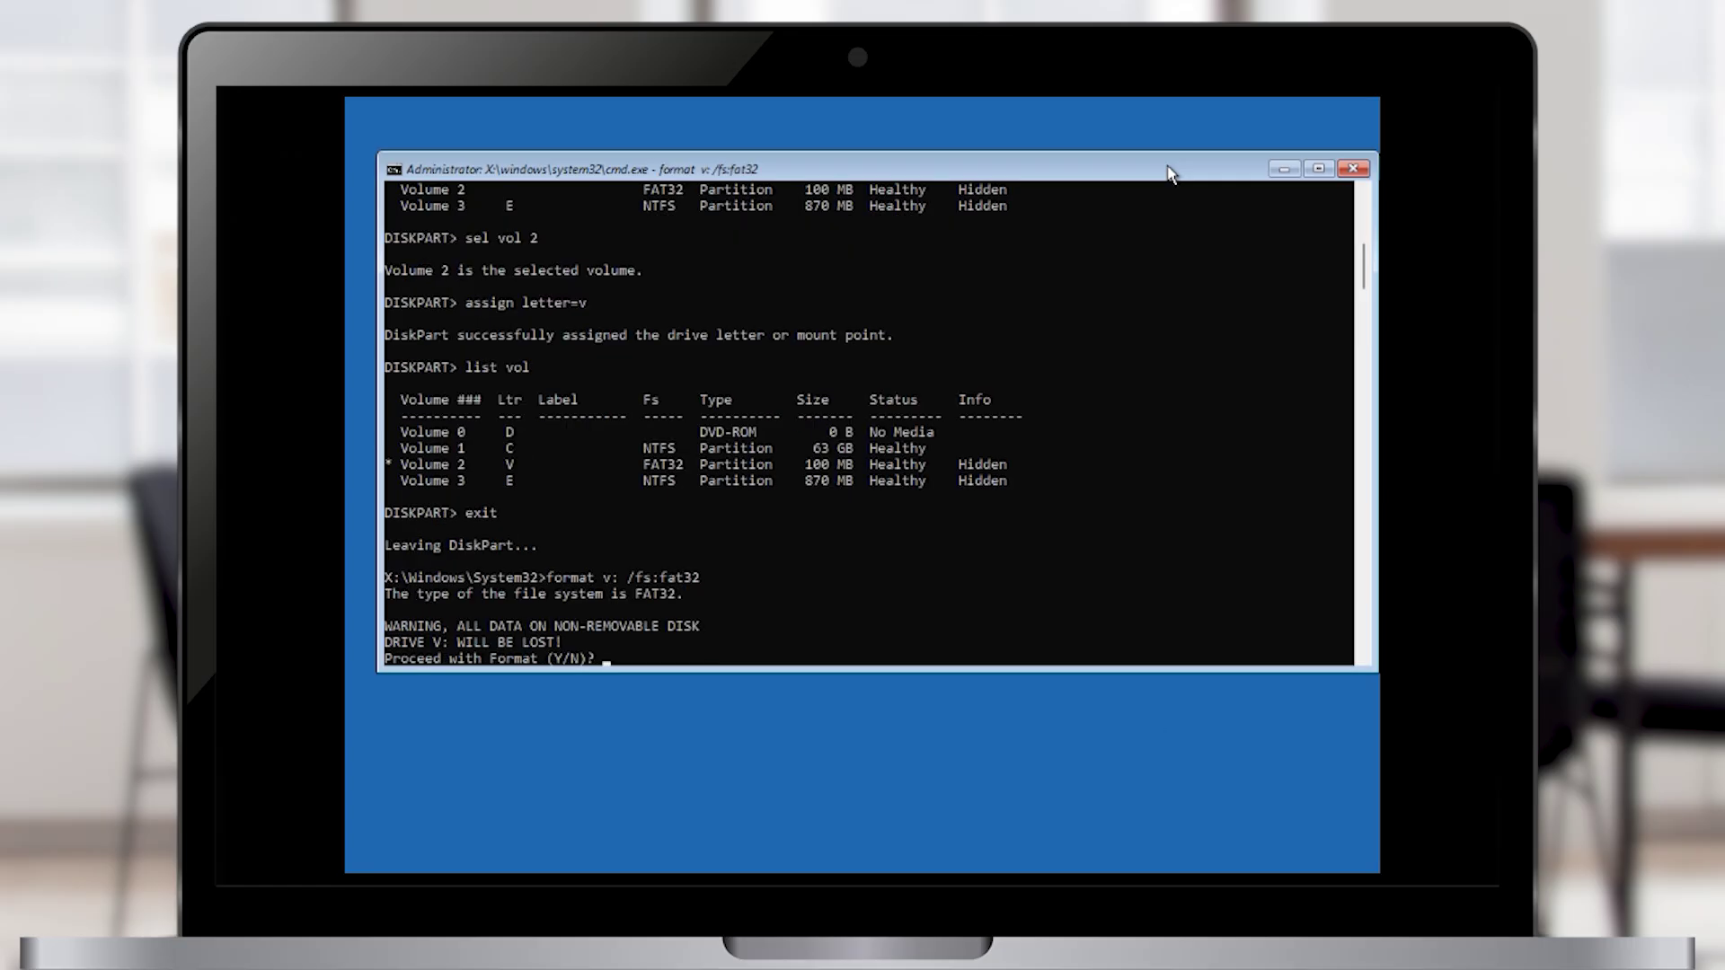
text(y)
key(Return)
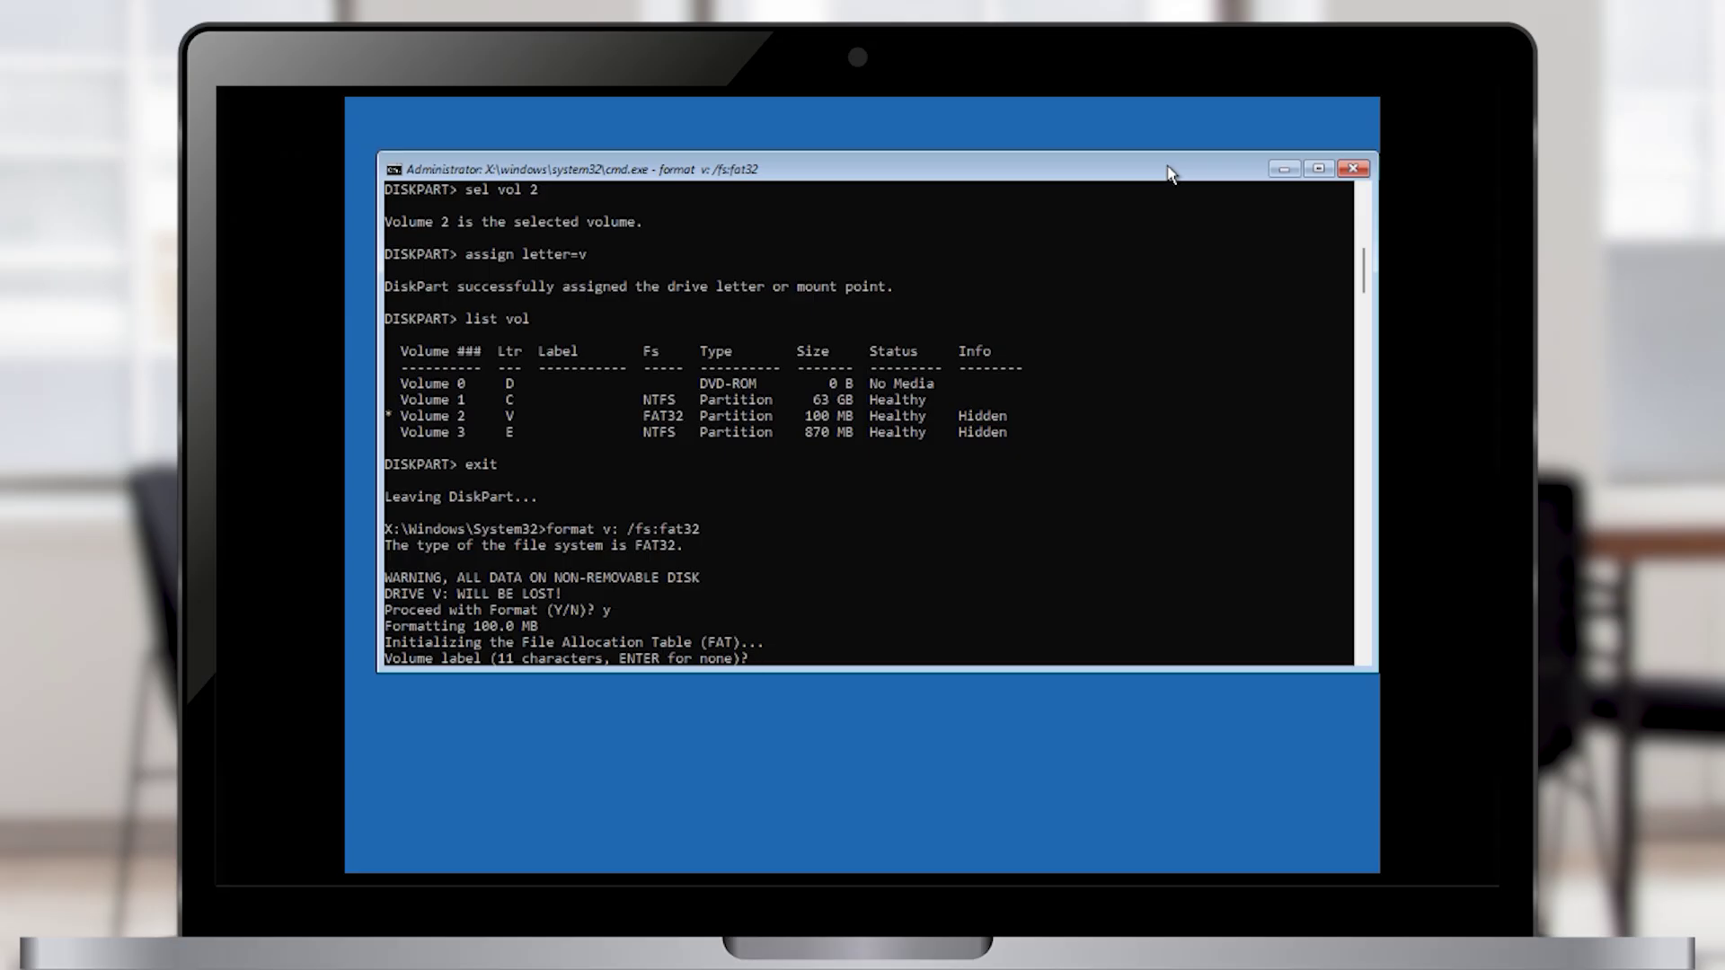
key(Return)
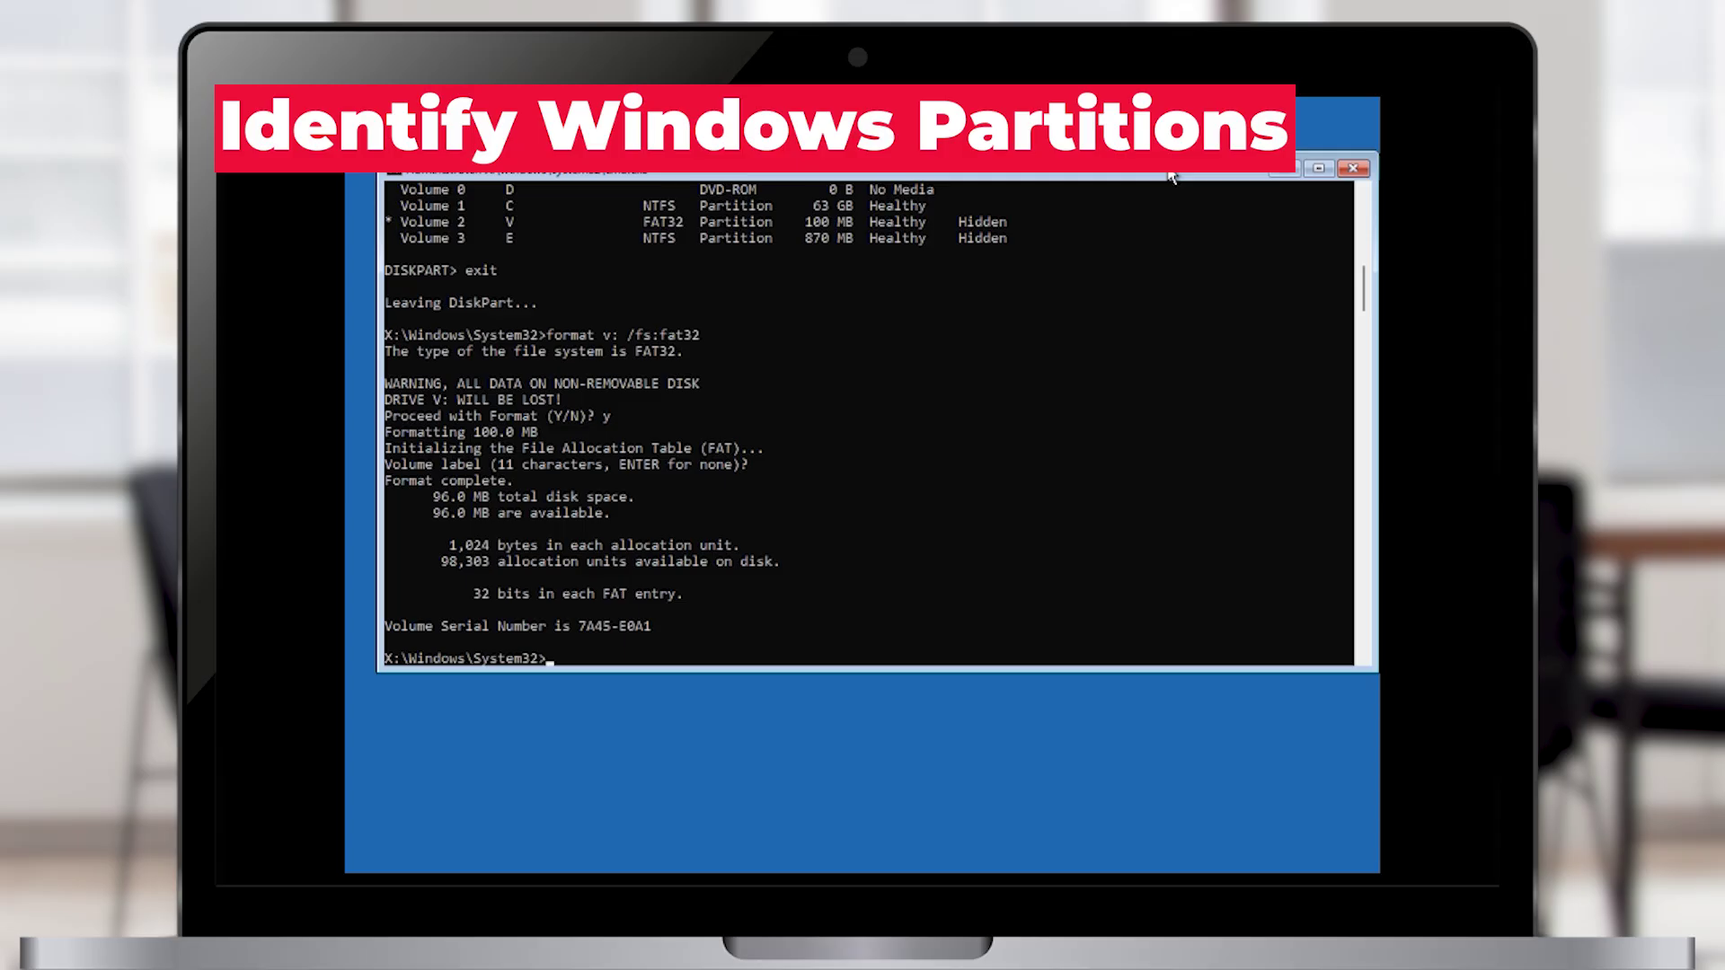
- Identify the Windows partition by trying drives D: and C: and listing the contents of C:
drag(406, 203, 865, 210)
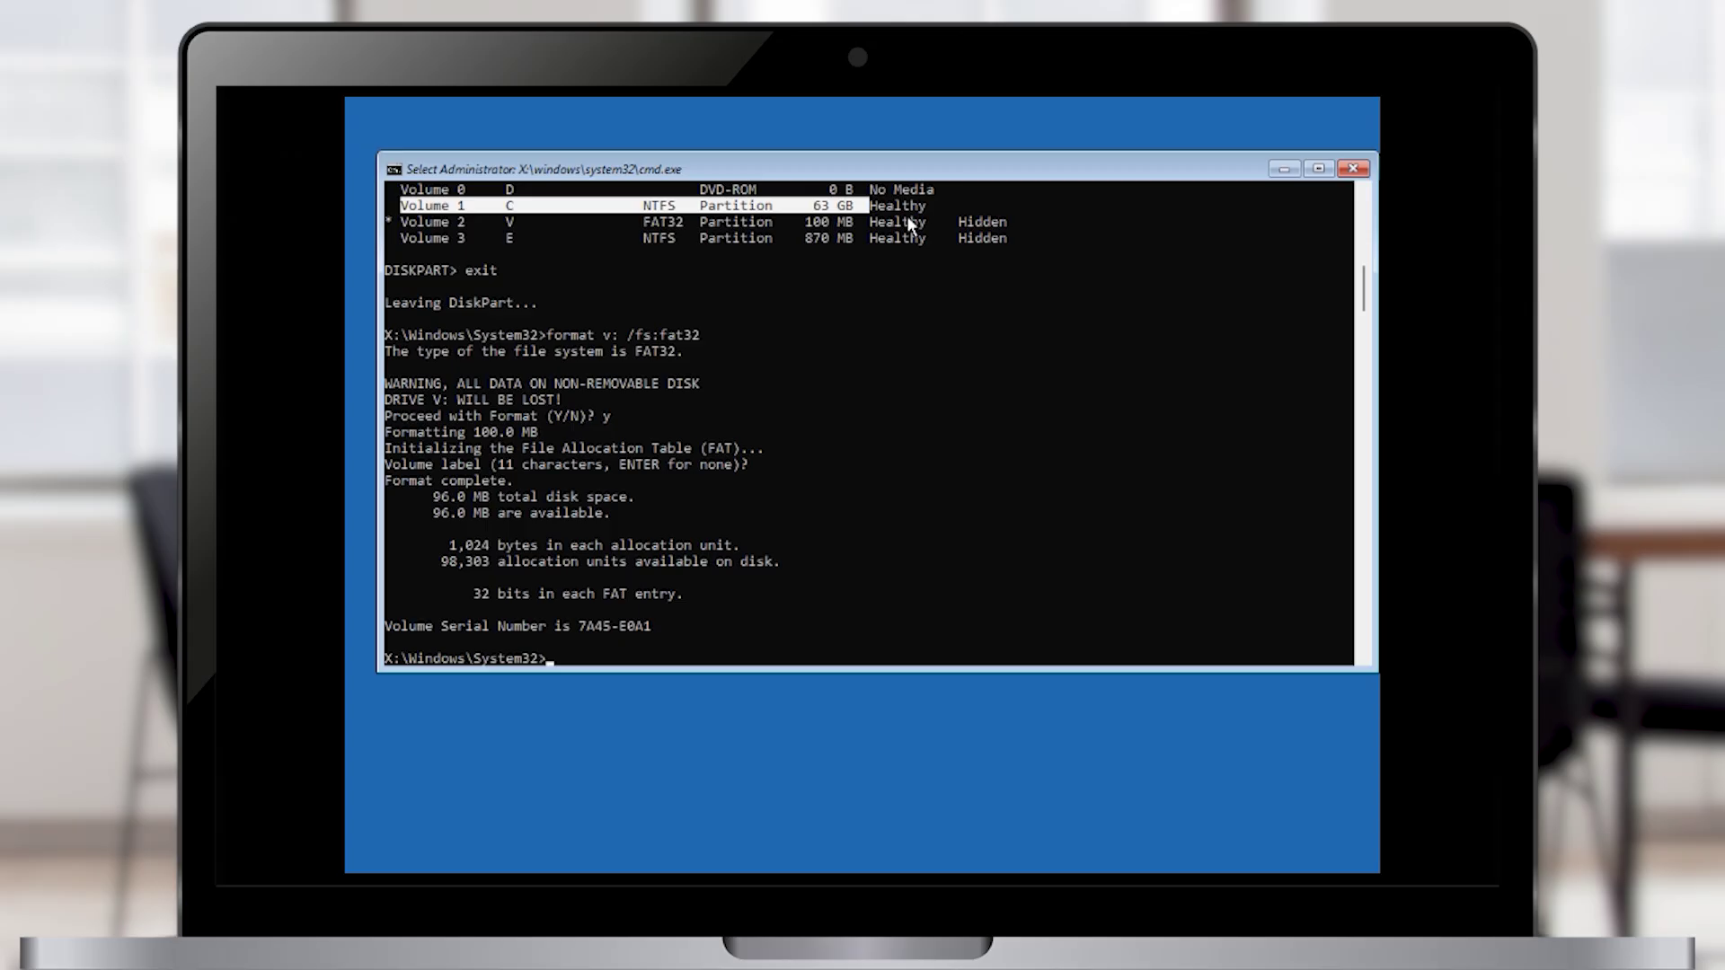
click(907, 214)
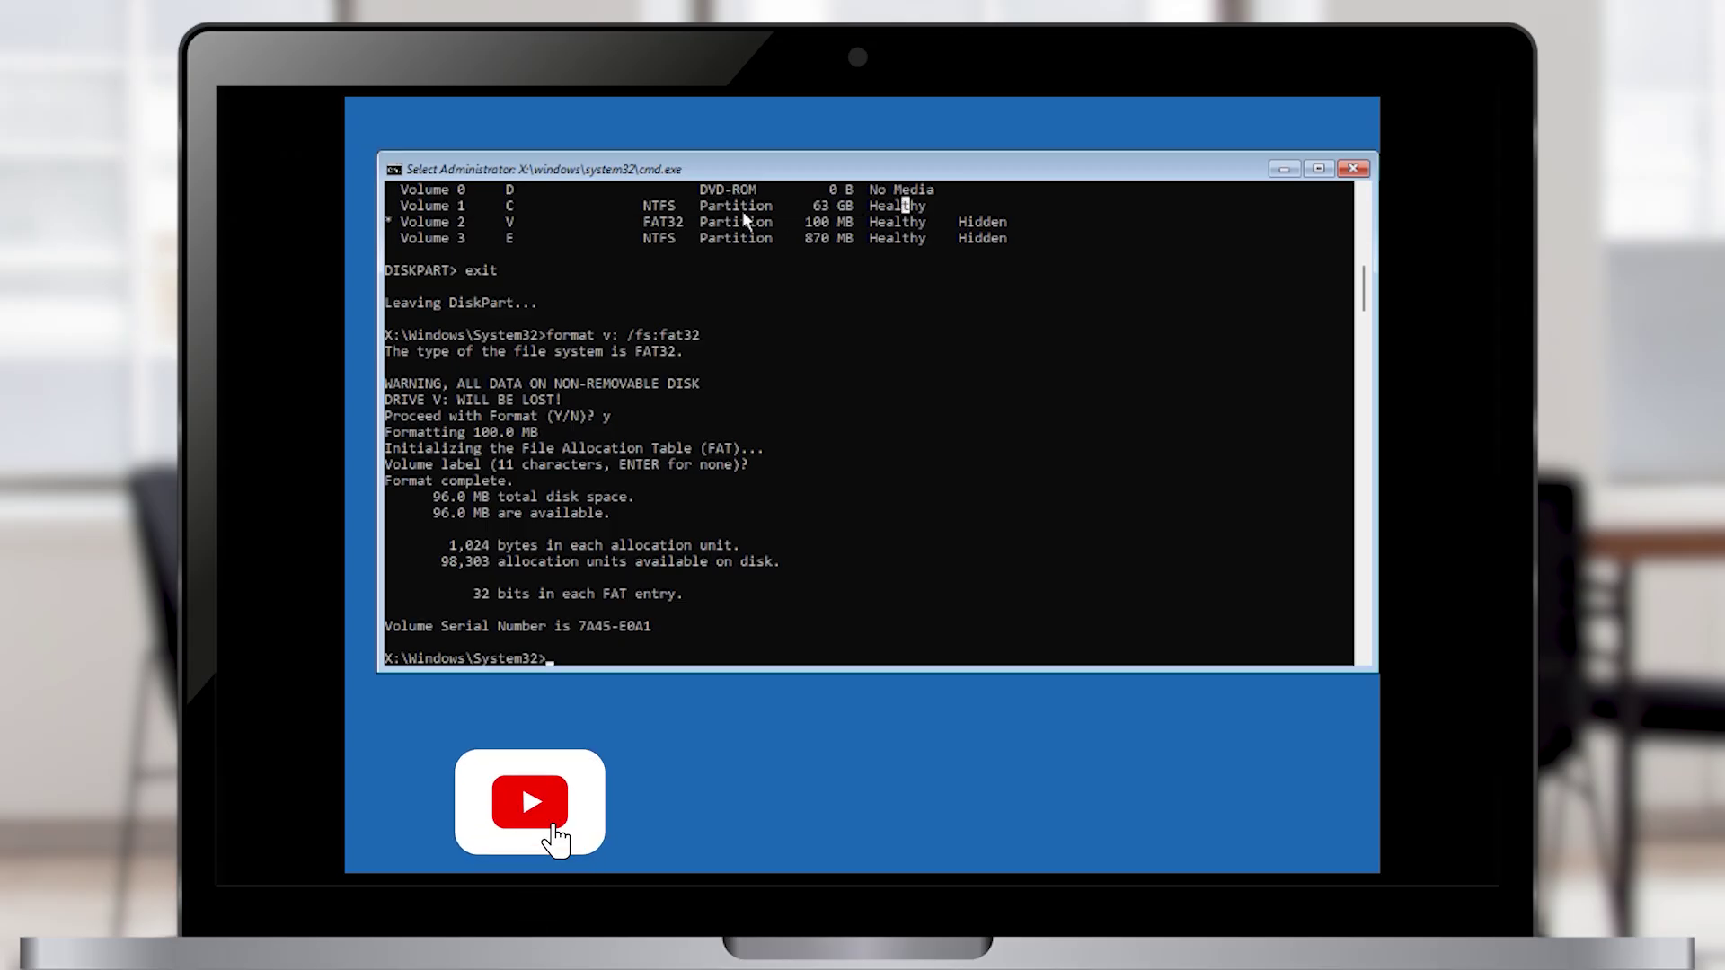
text(D)
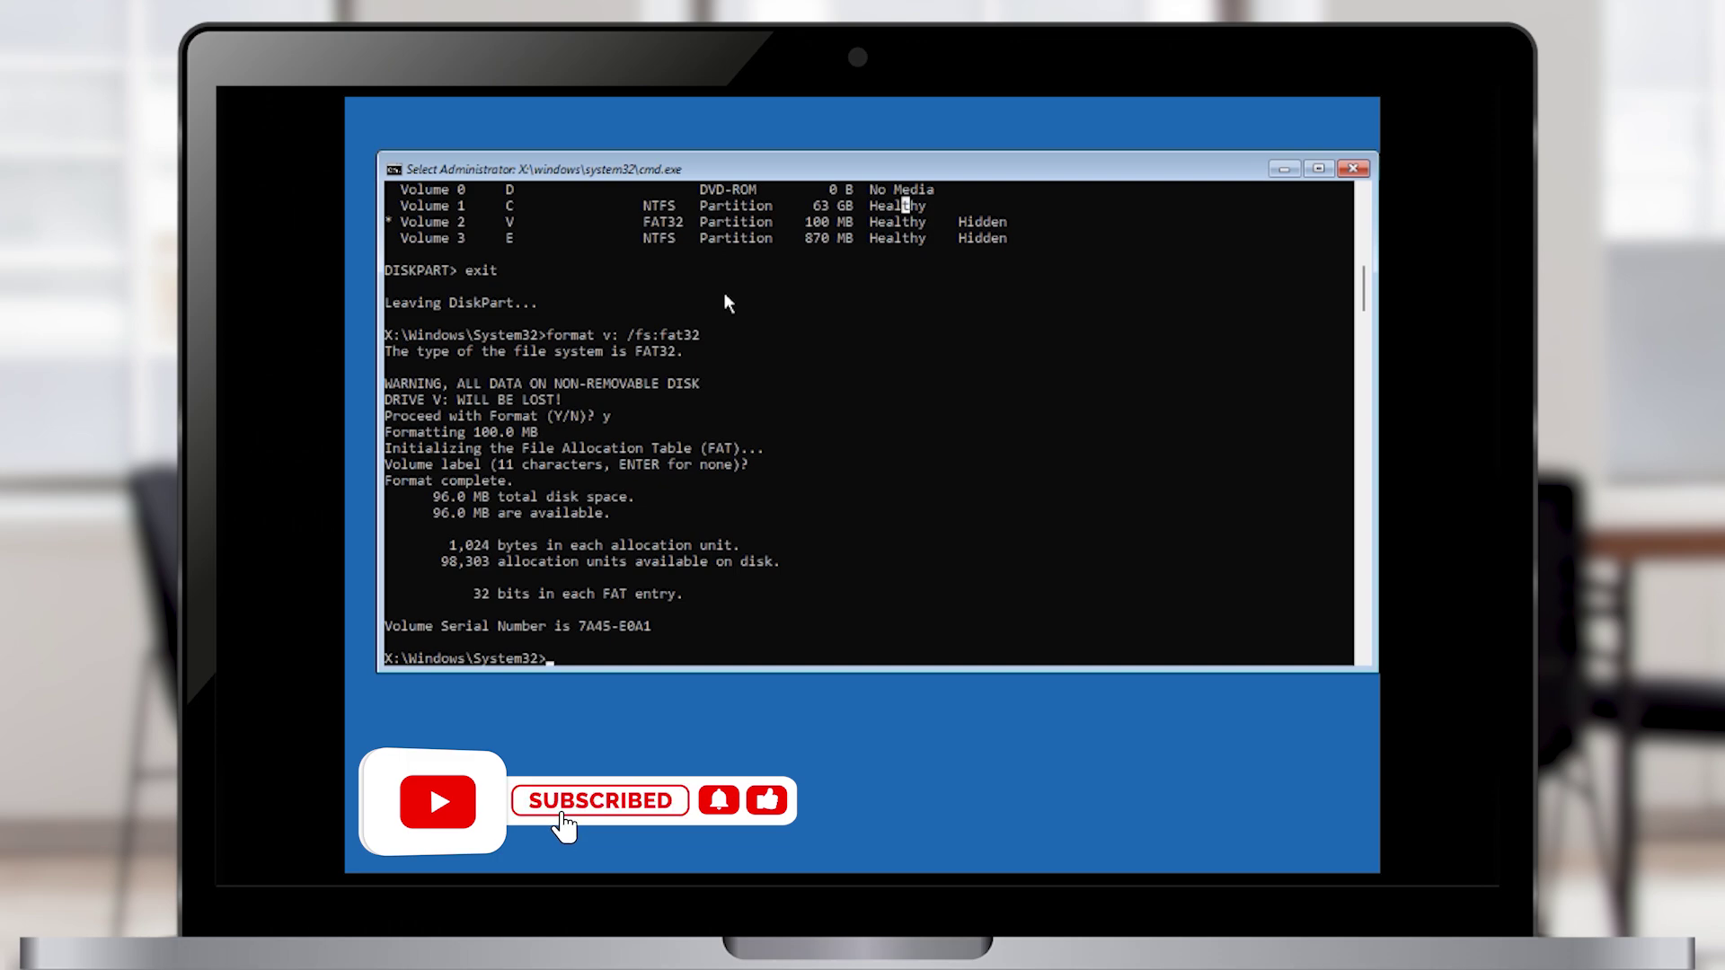
text(:)
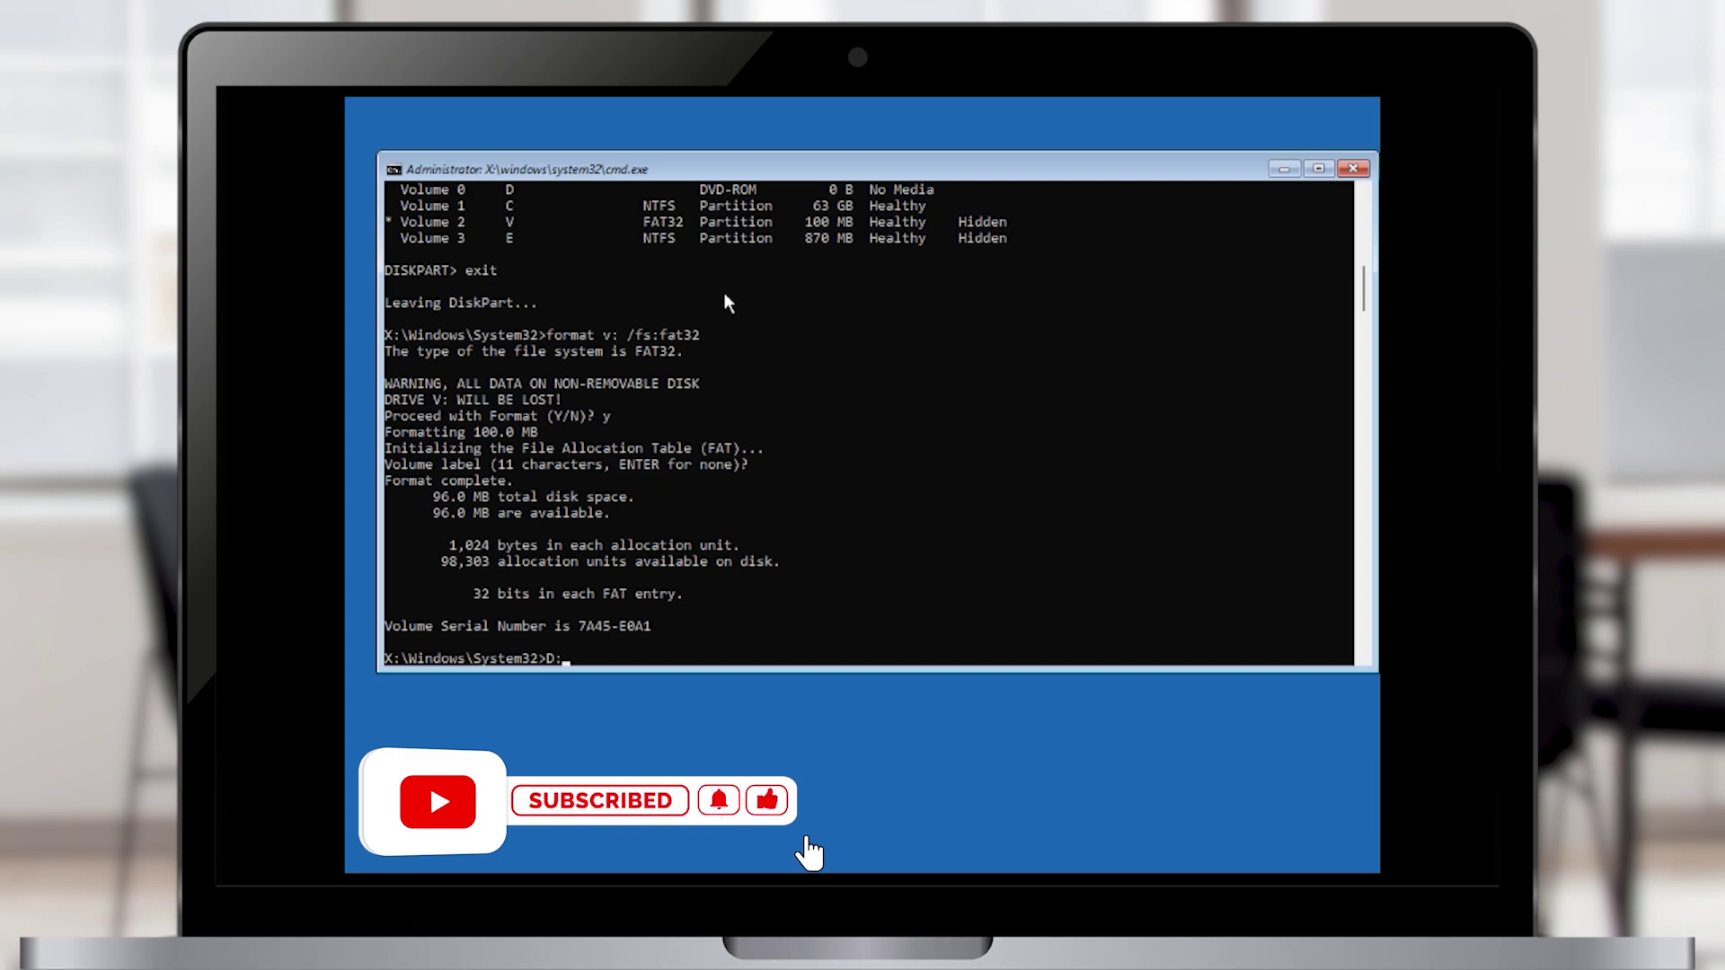
key(Return)
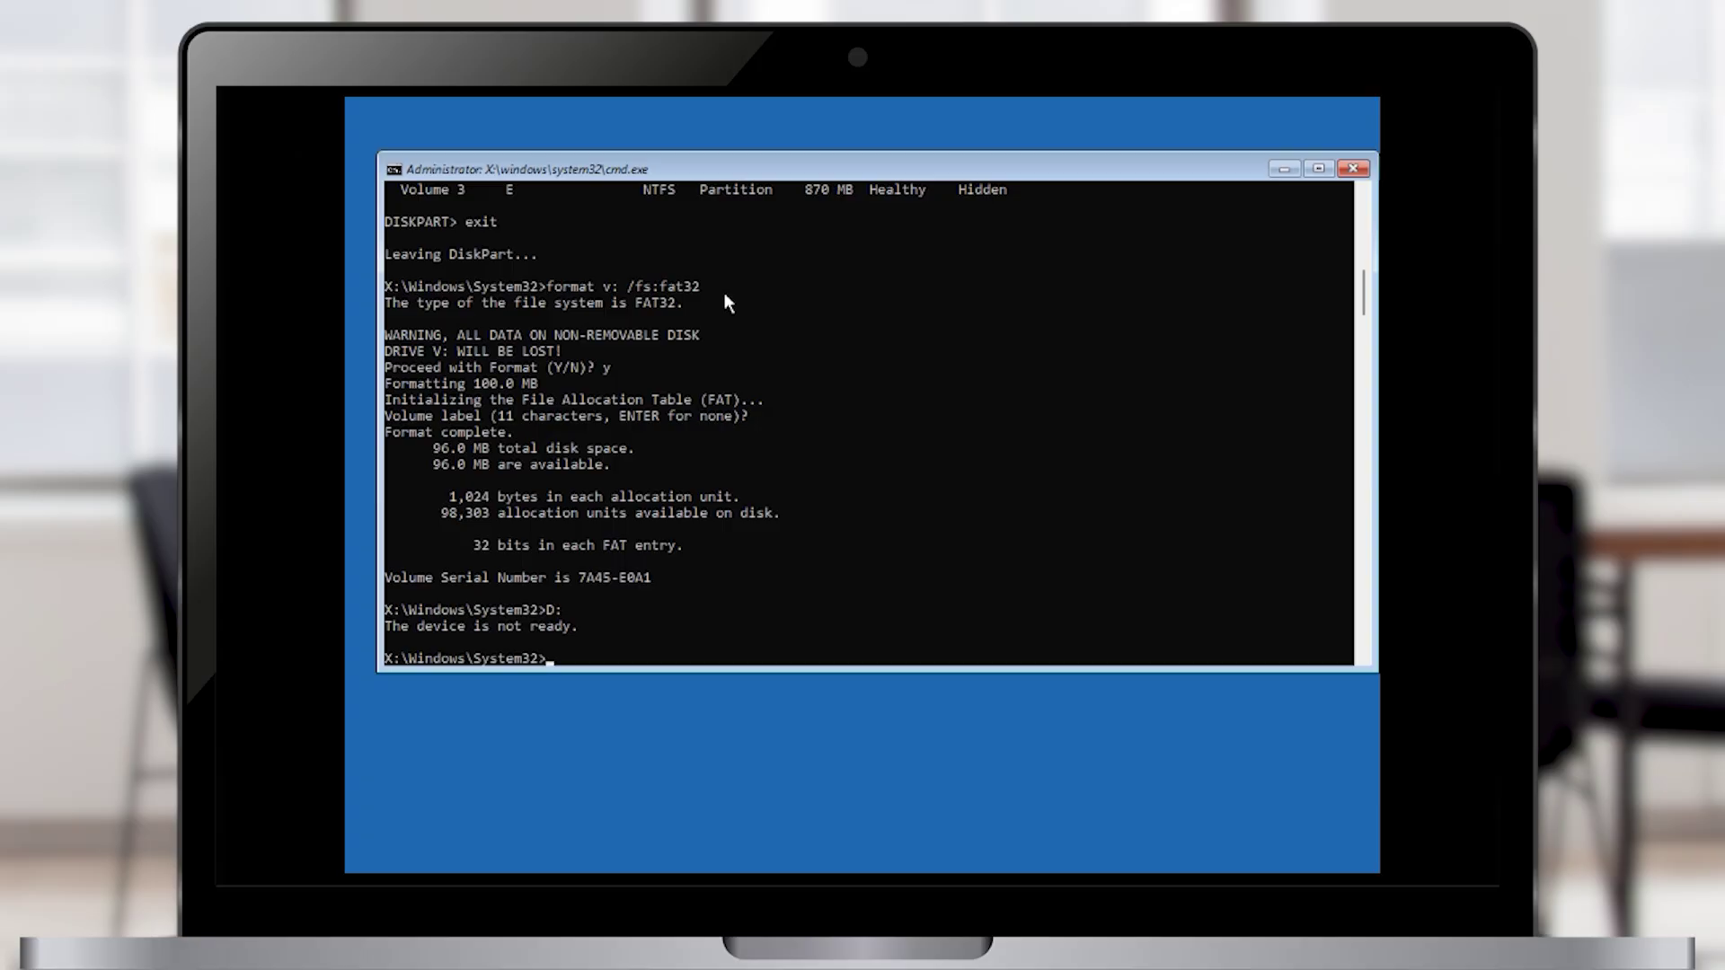
text(c:)
key(Return)
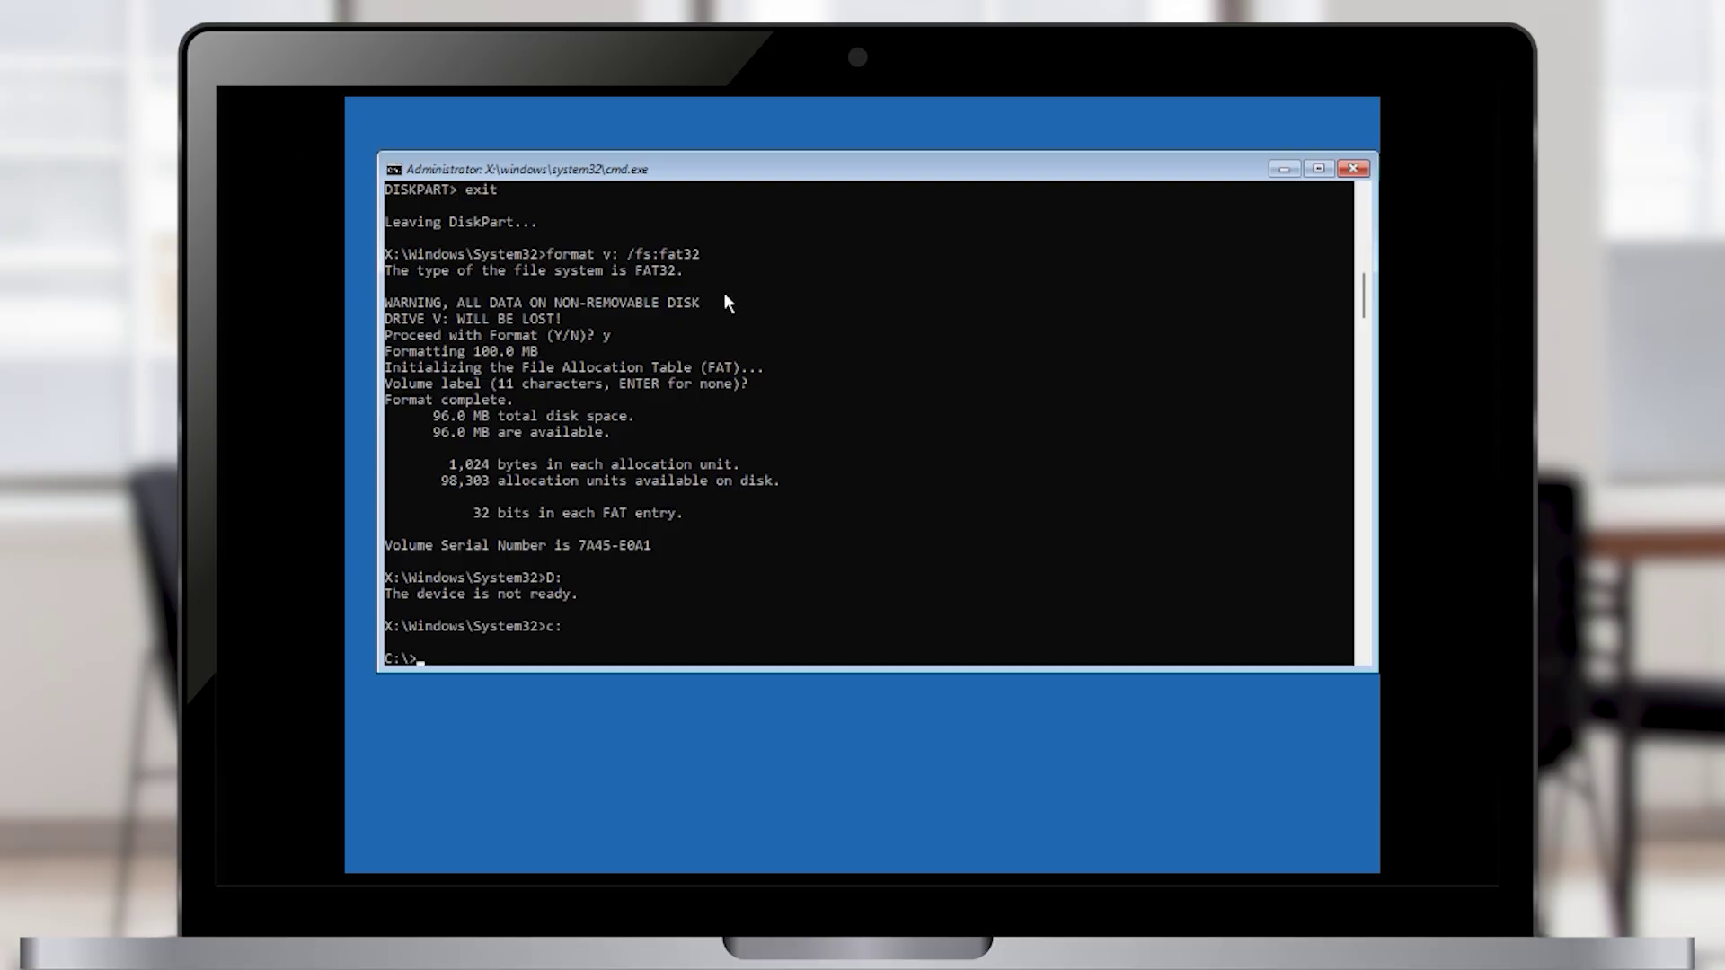
text(dir)
key(Return)
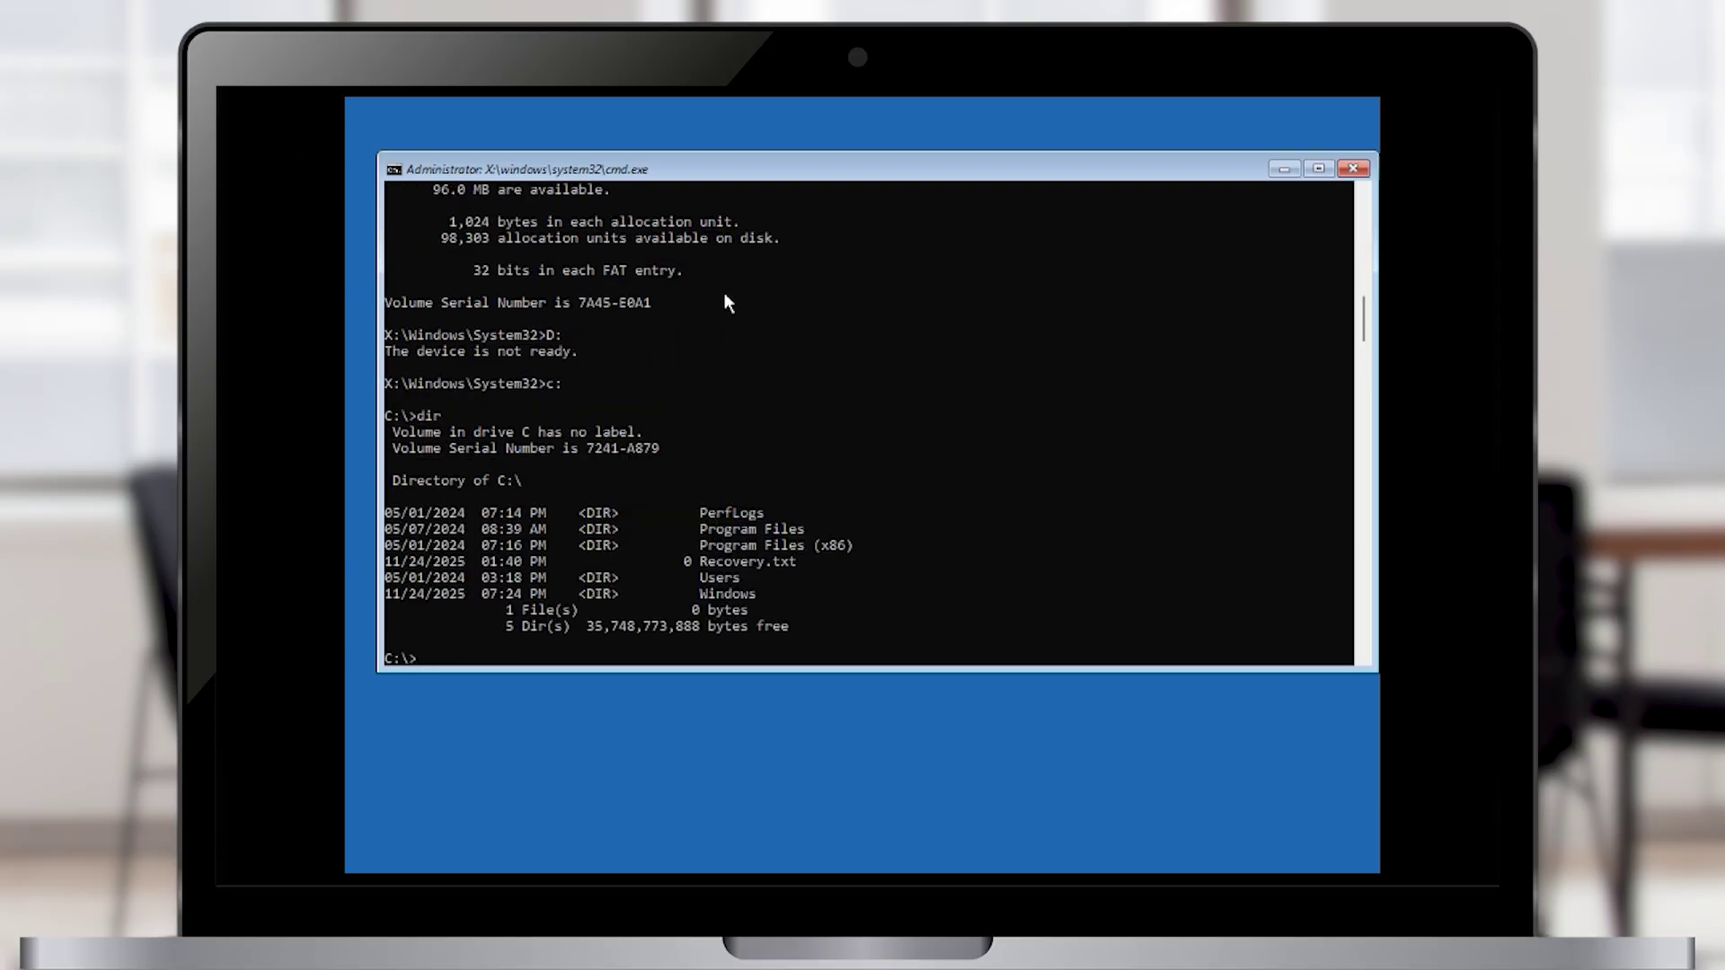
drag(386, 595, 757, 599)
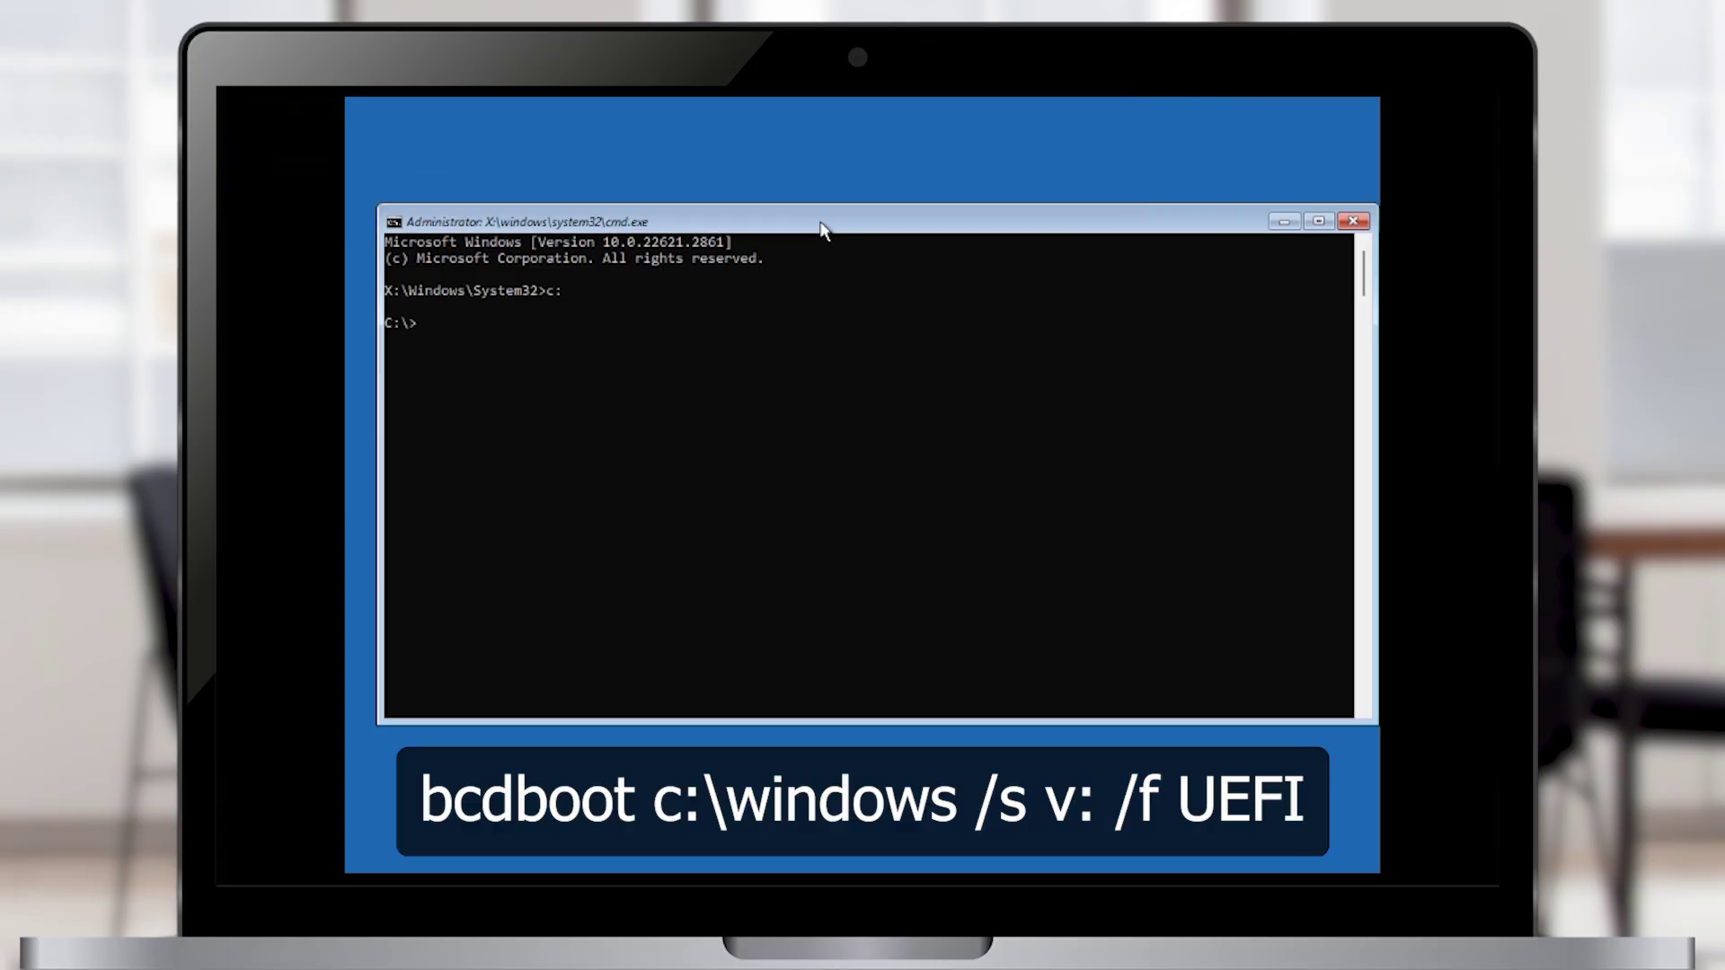
- Create the UEFI boot files on drive V: by running bcdboot c:\windows /s v: /f UEFI
text(bcdboot c:\windows /s v:)
text(/f UEFI)
key(Return)
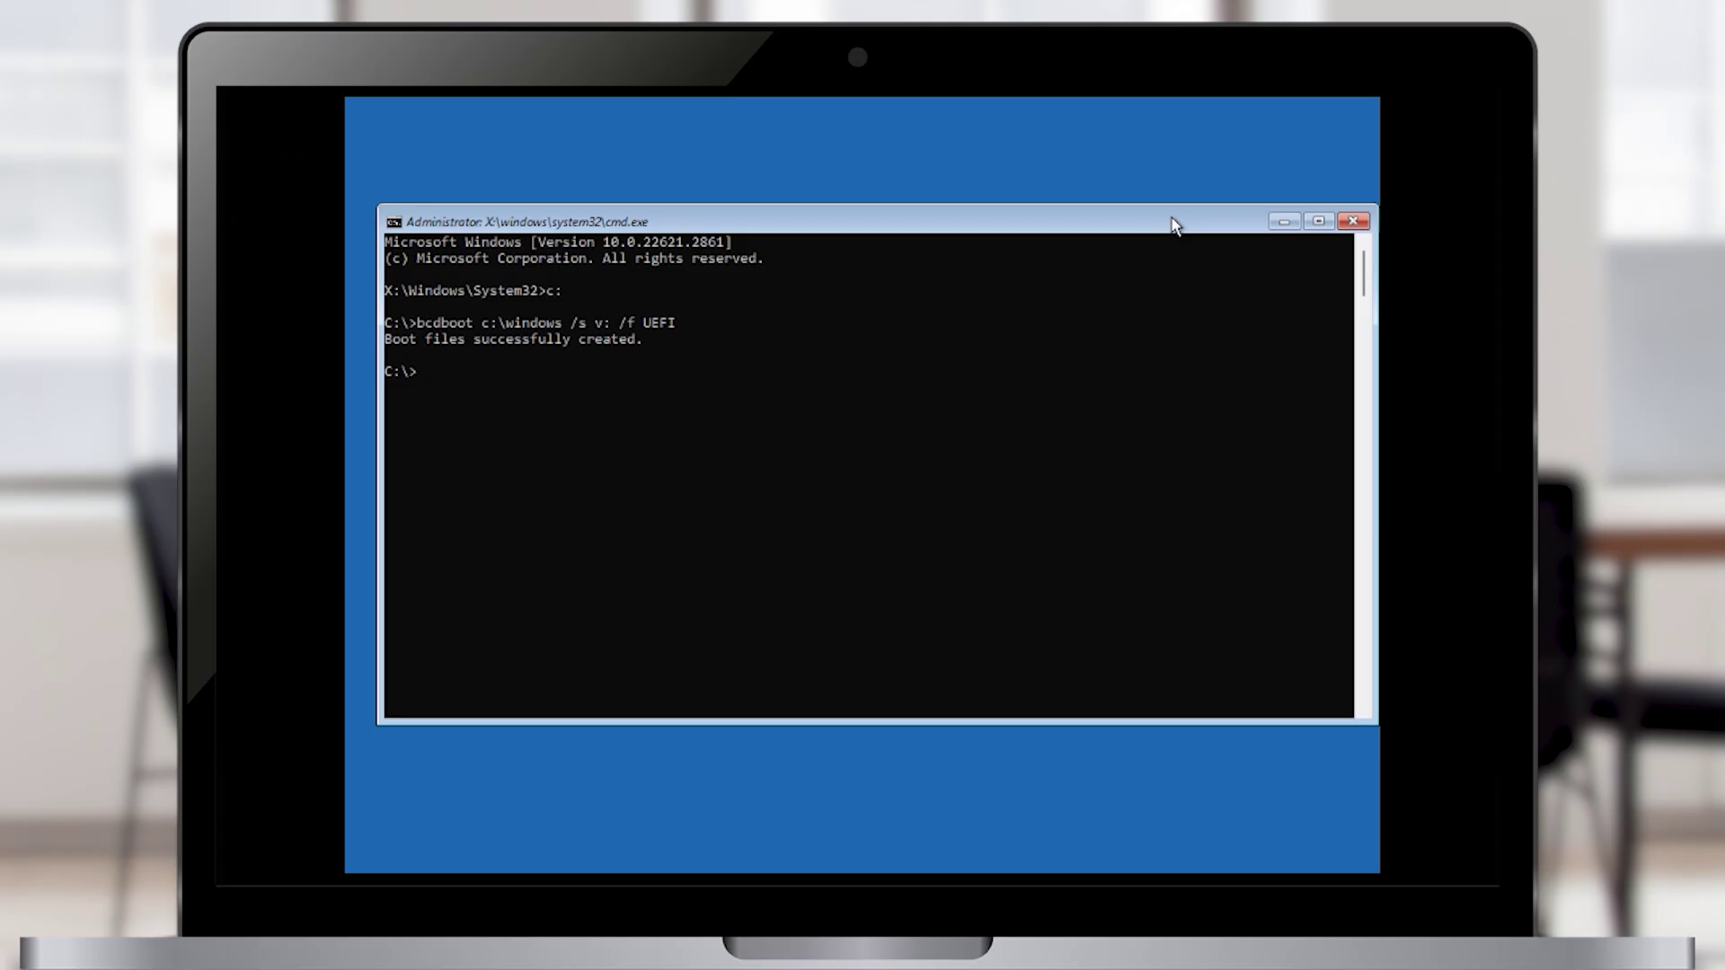
- Check the boot files by listing the contents of drive V: and its EFI folder
text(:)
key(Return)
text(dir)
key(Return)
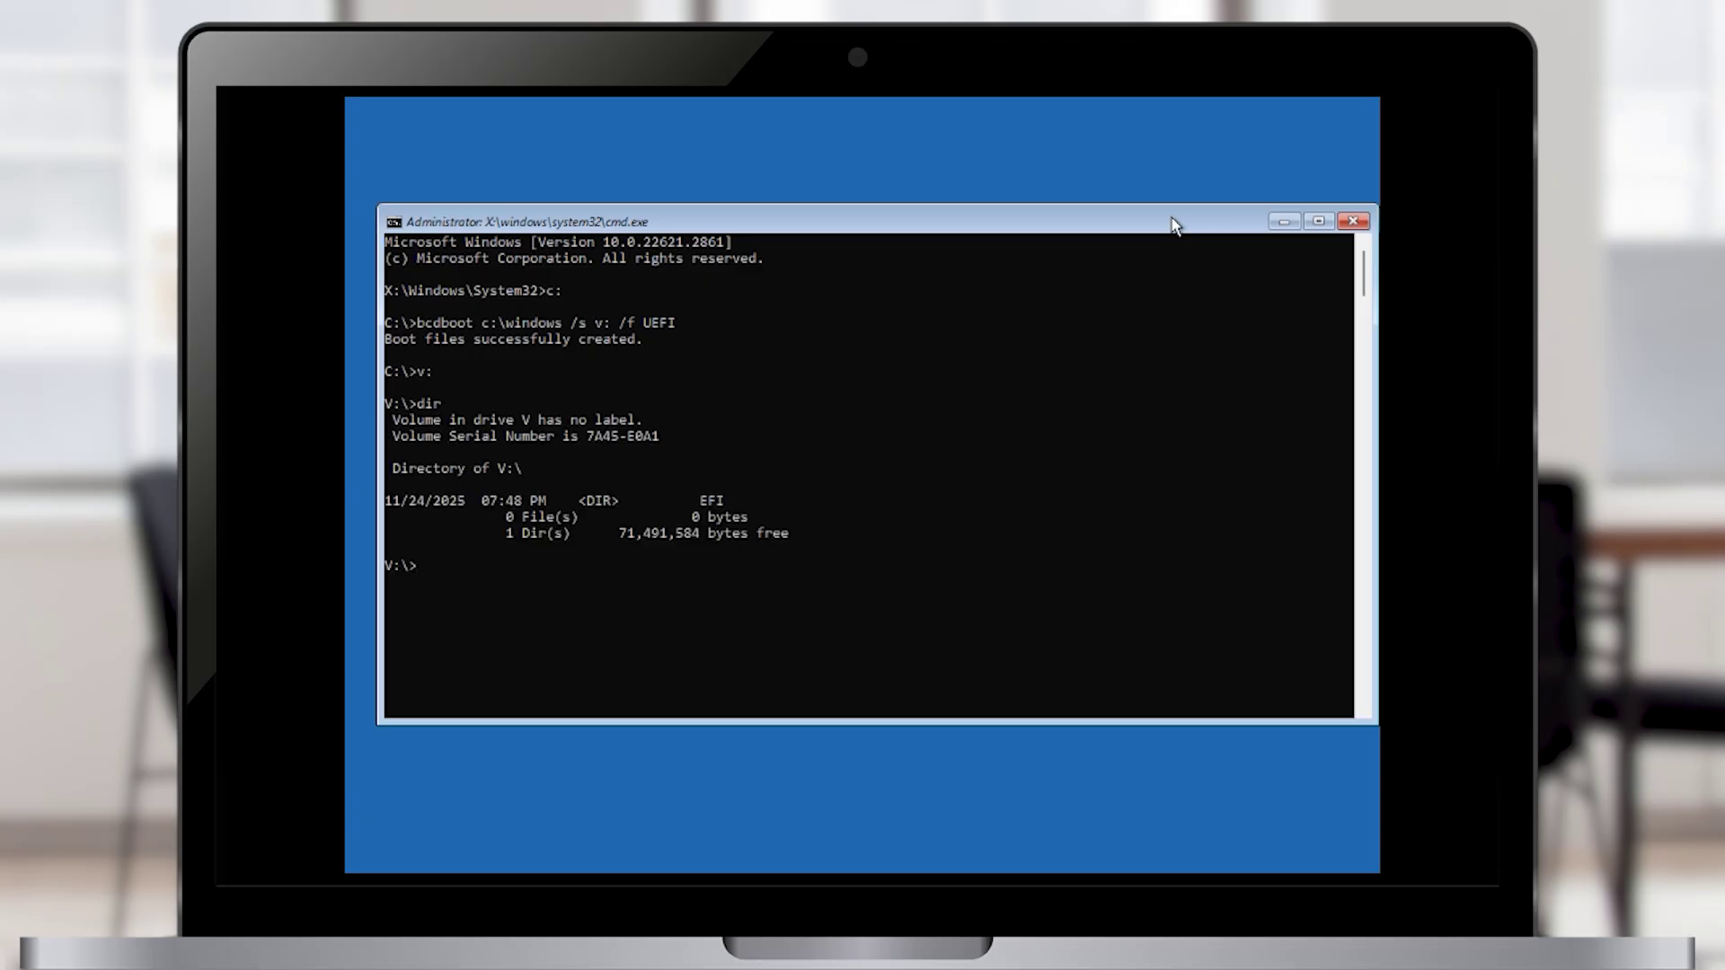
text(cd EFI)
key(Return)
text(dir)
key(Return)
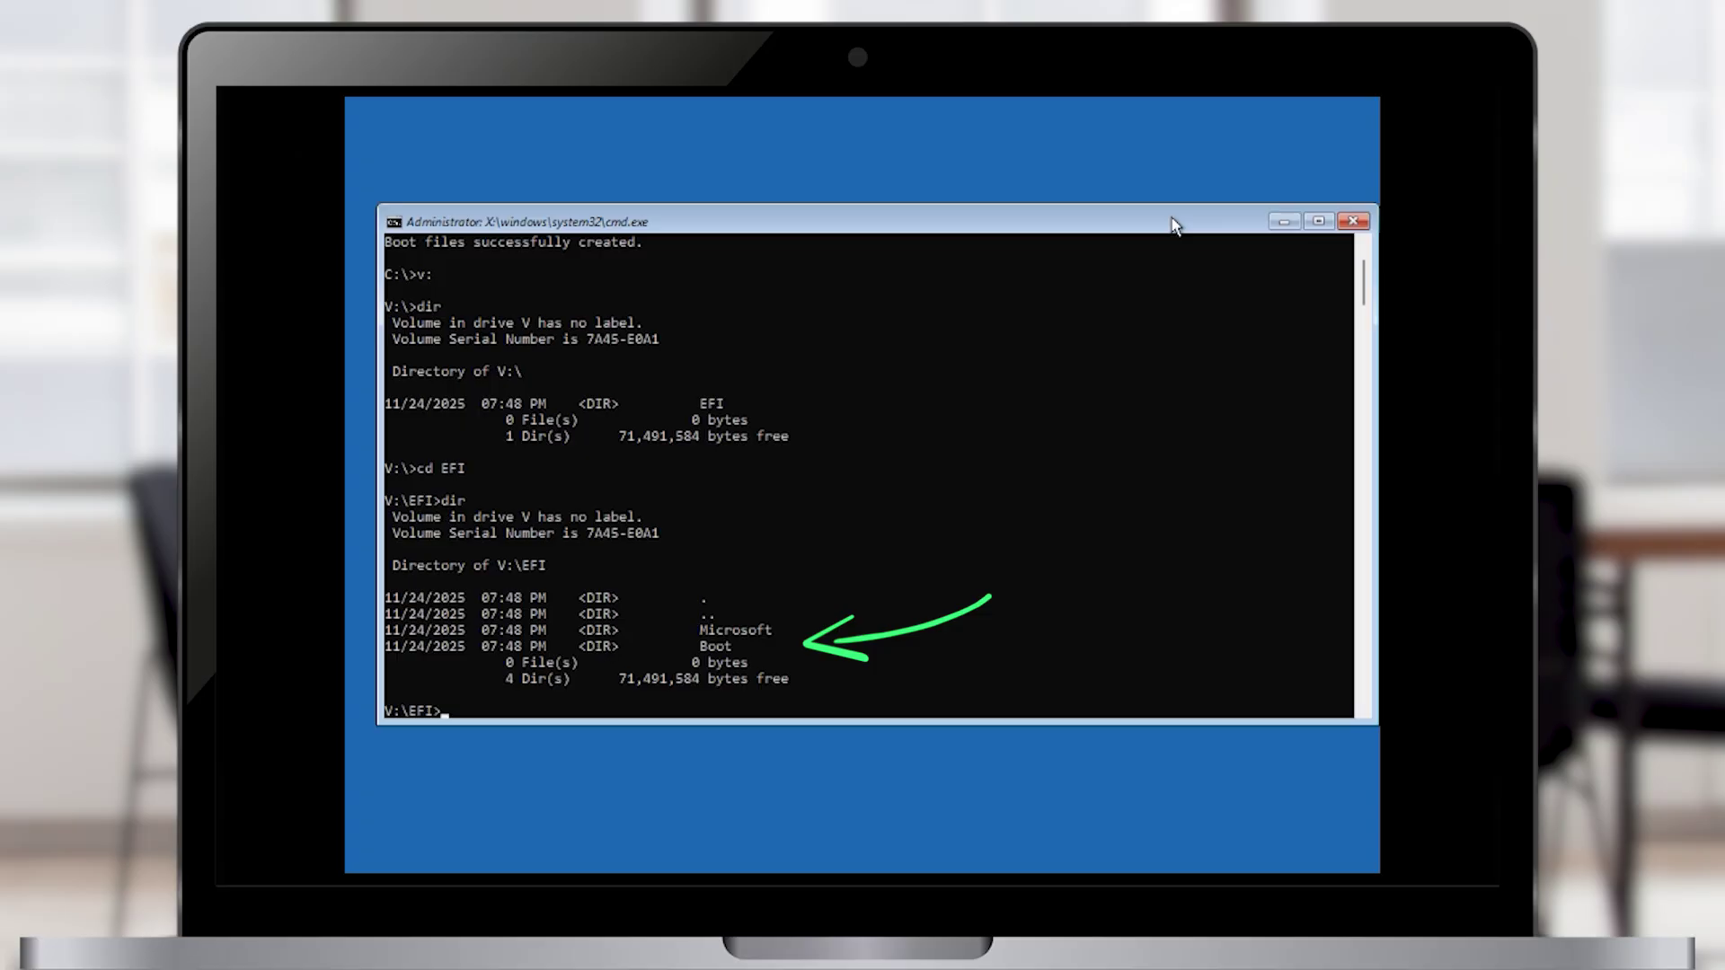
- Return to drive C:, exit the Command Prompt and turn off the PC from the recovery options
text(C:)
key(Return)
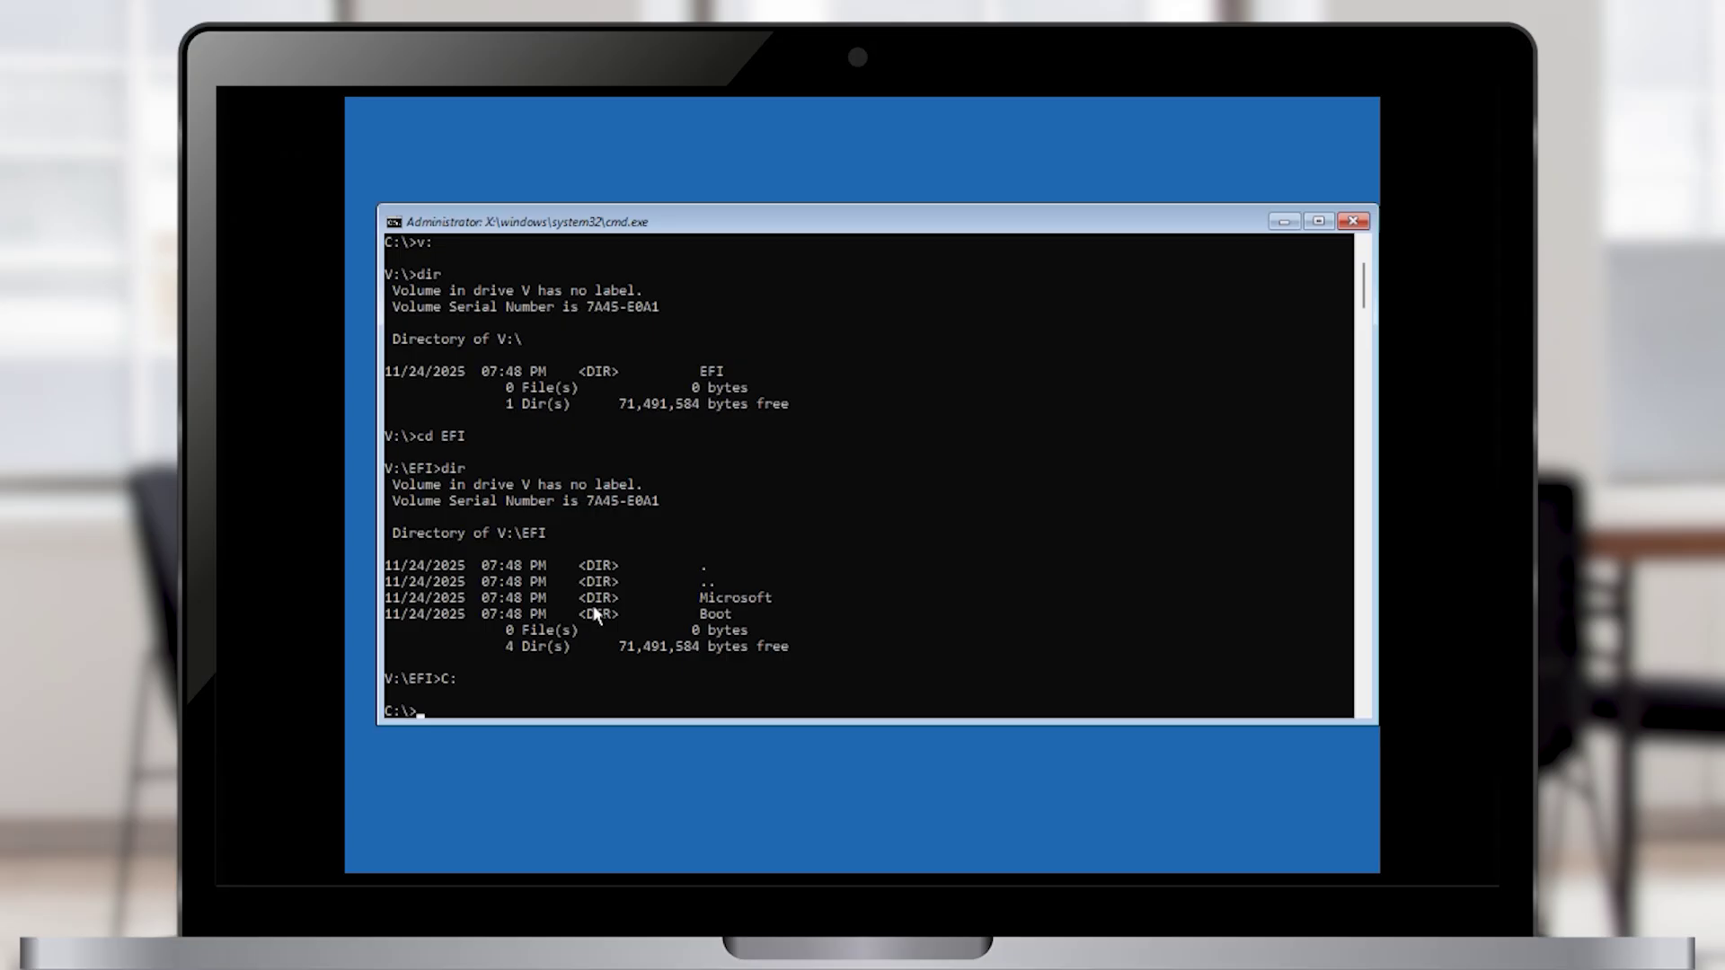
text(exit)
key(Return)
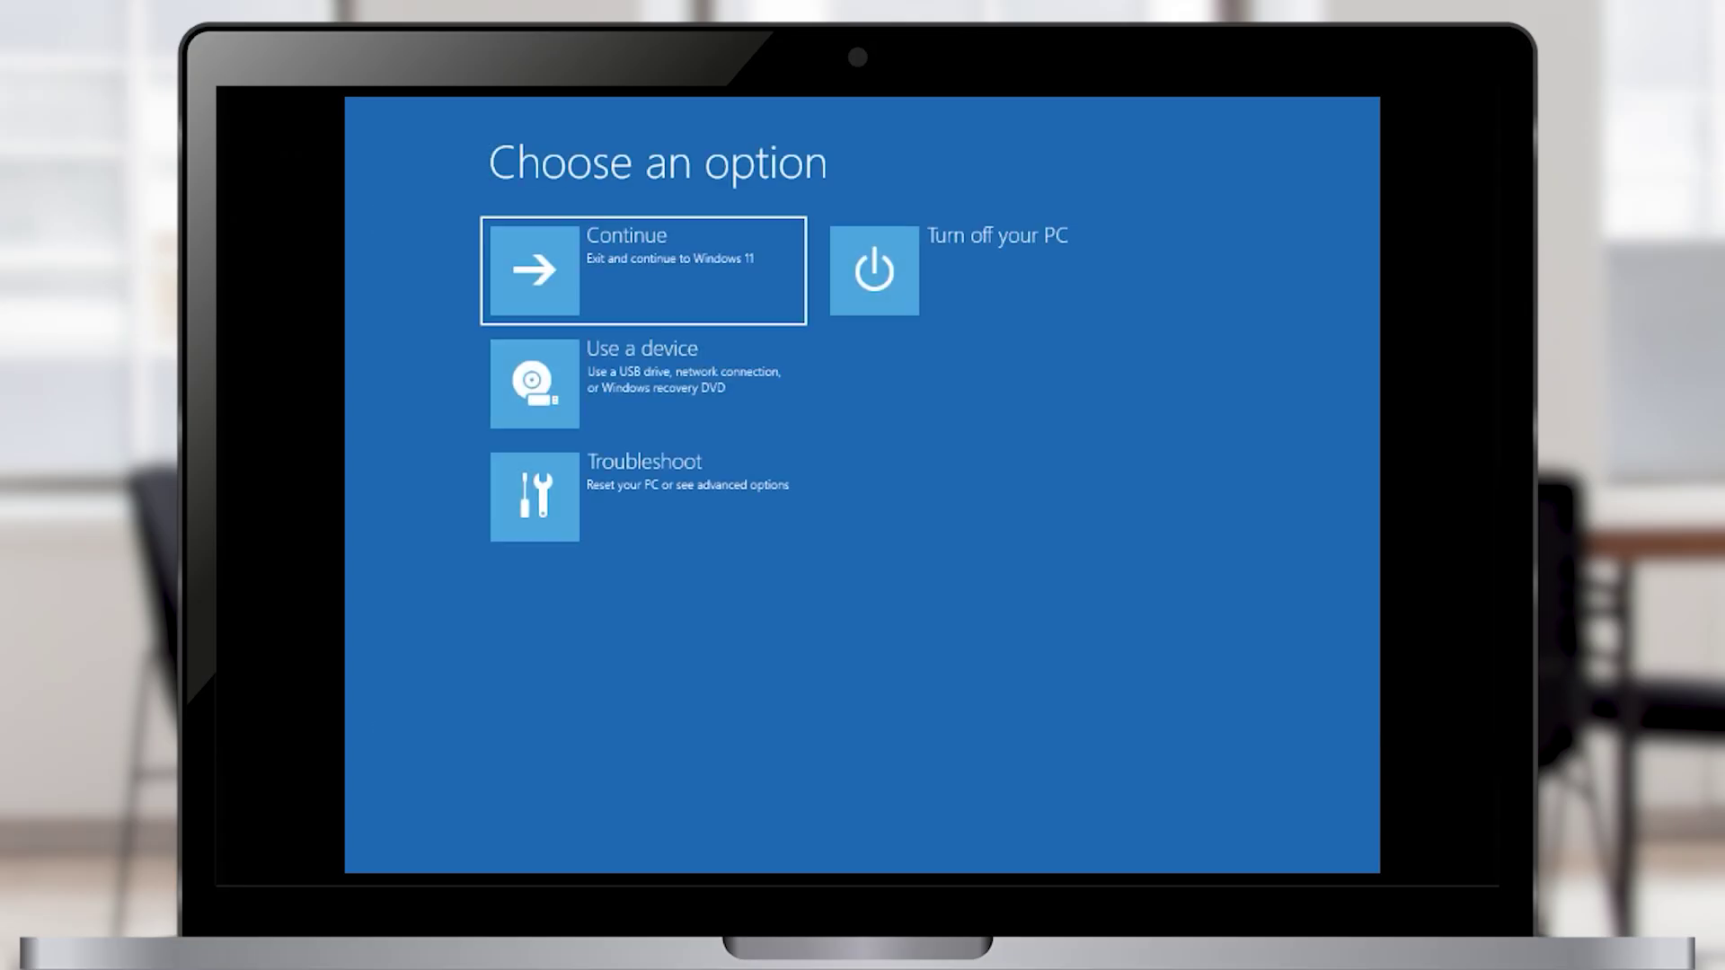
click(876, 281)
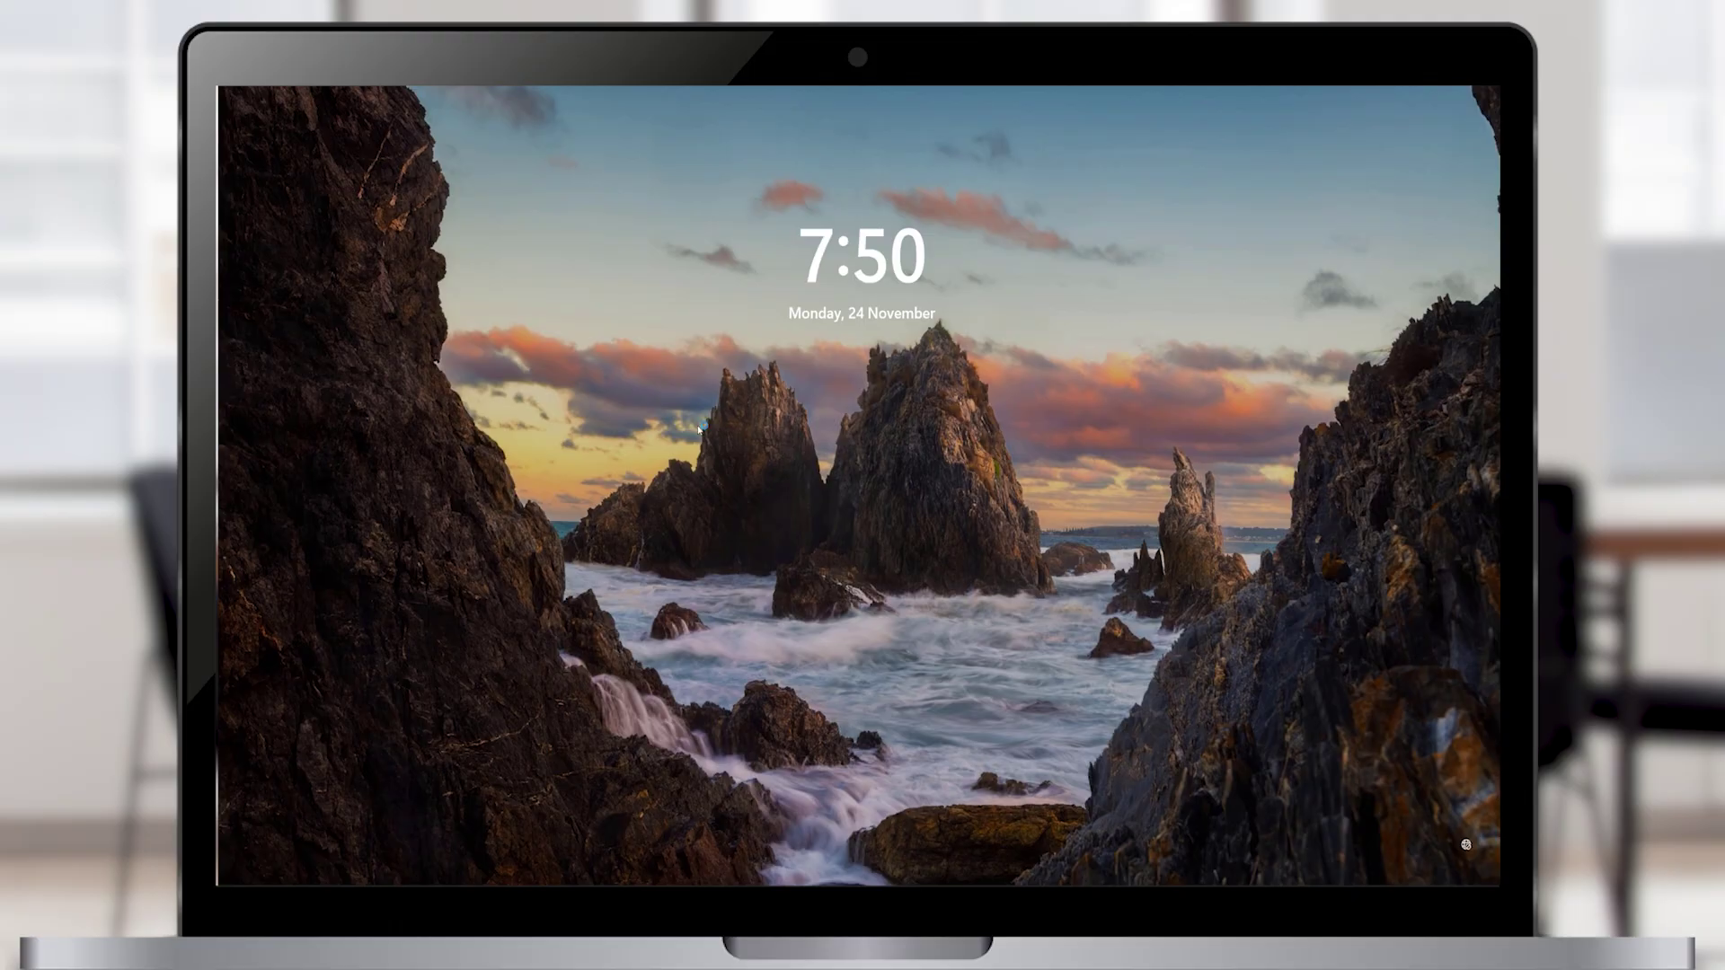
- Dismiss the Windows lock screen and enter the desktop
click(649, 428)
key(Return)
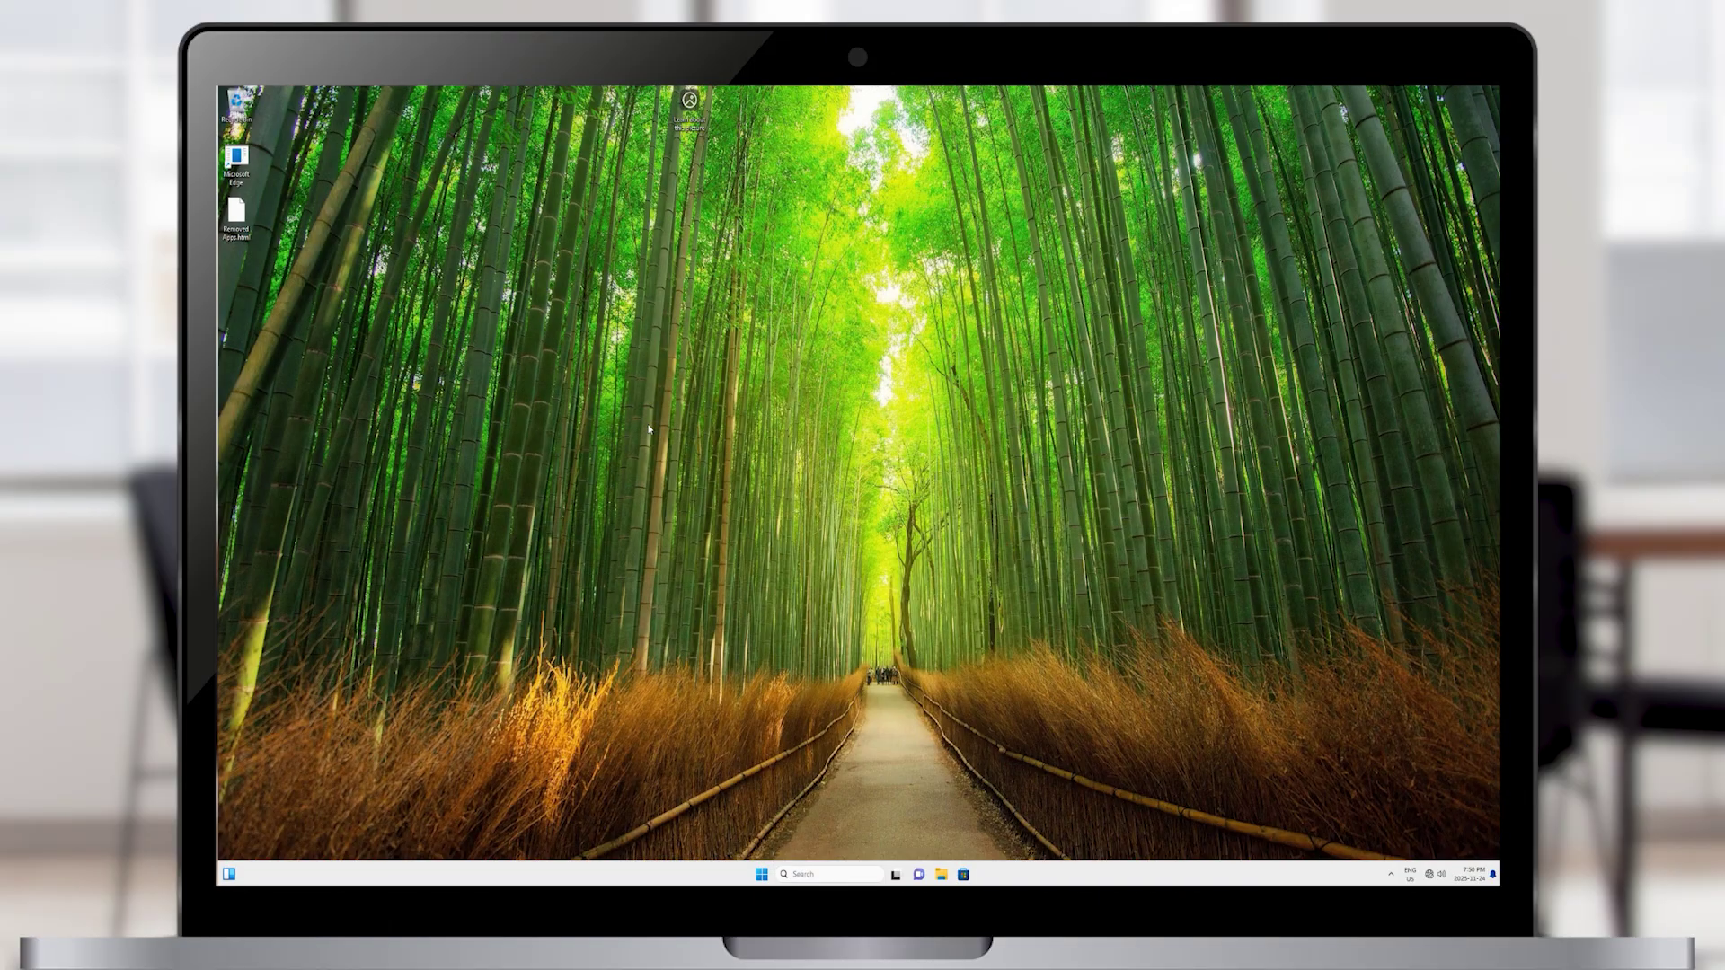